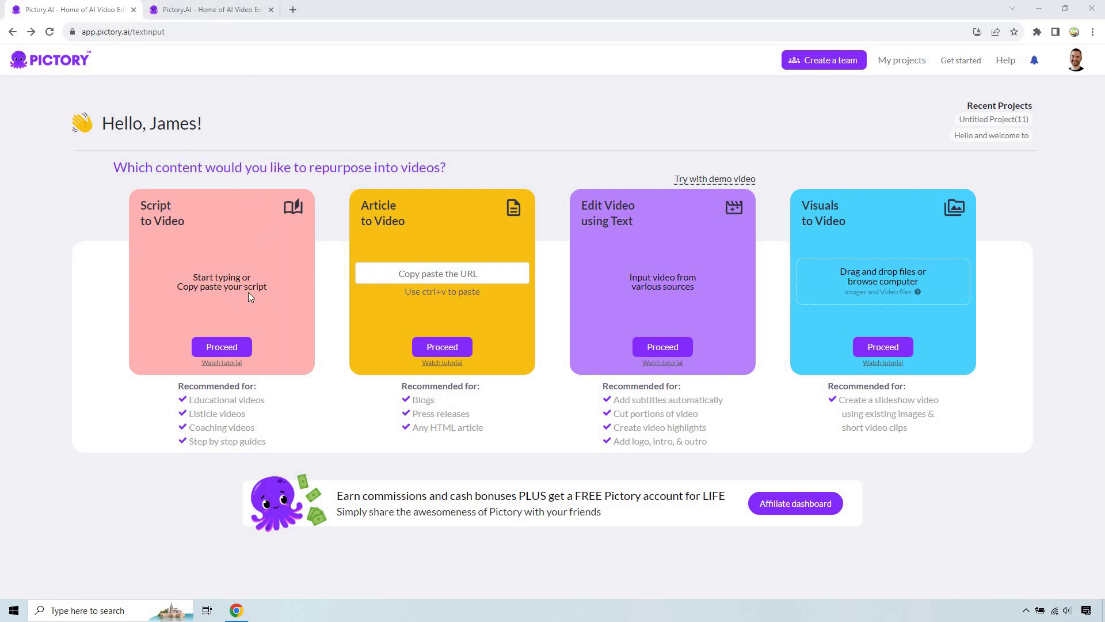
# Step: Review the script, then paste '3 Affiliate Marketing Tips' as the video name
pyautogui.click(196, 5)
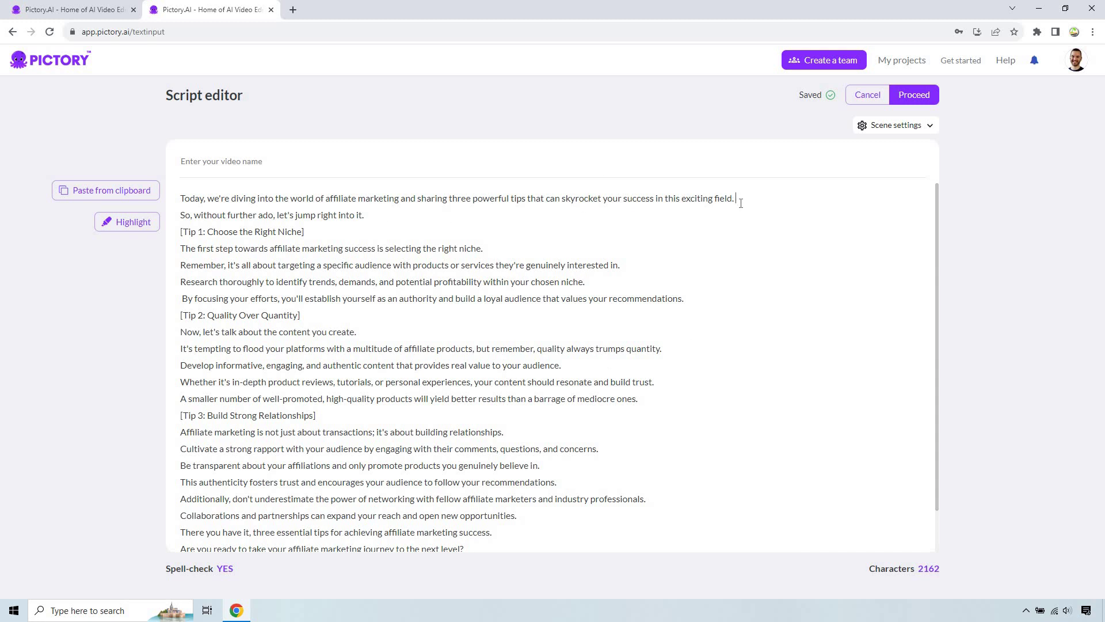
pyautogui.moveTo(735, 197); pyautogui.dragTo(183, 191)
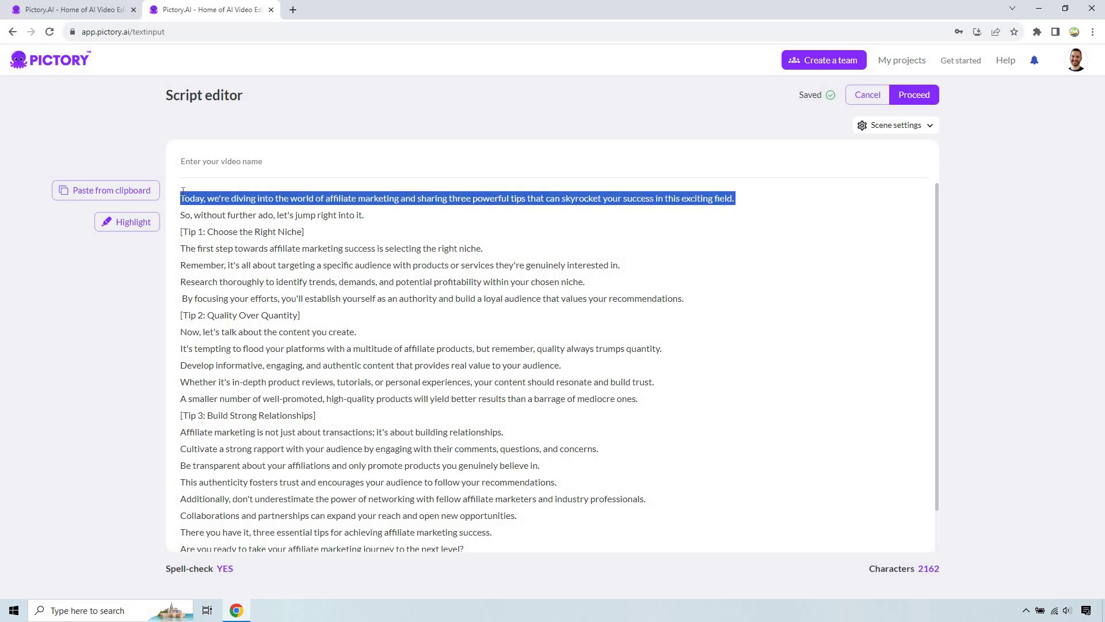
pyautogui.click(420, 211)
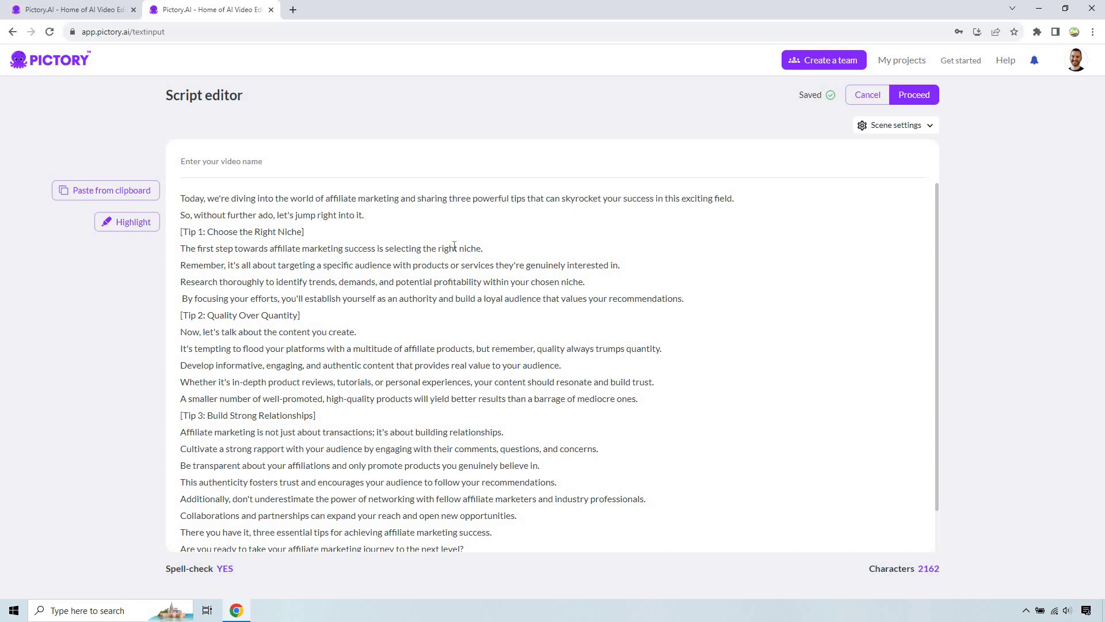
pyautogui.scroll(-1, 569, 302)
pyautogui.scroll(1, 581, 265)
pyautogui.scroll(-1, 616, 276)
pyautogui.scroll(1, 316, 250)
pyautogui.scroll(-1, 631, 473)
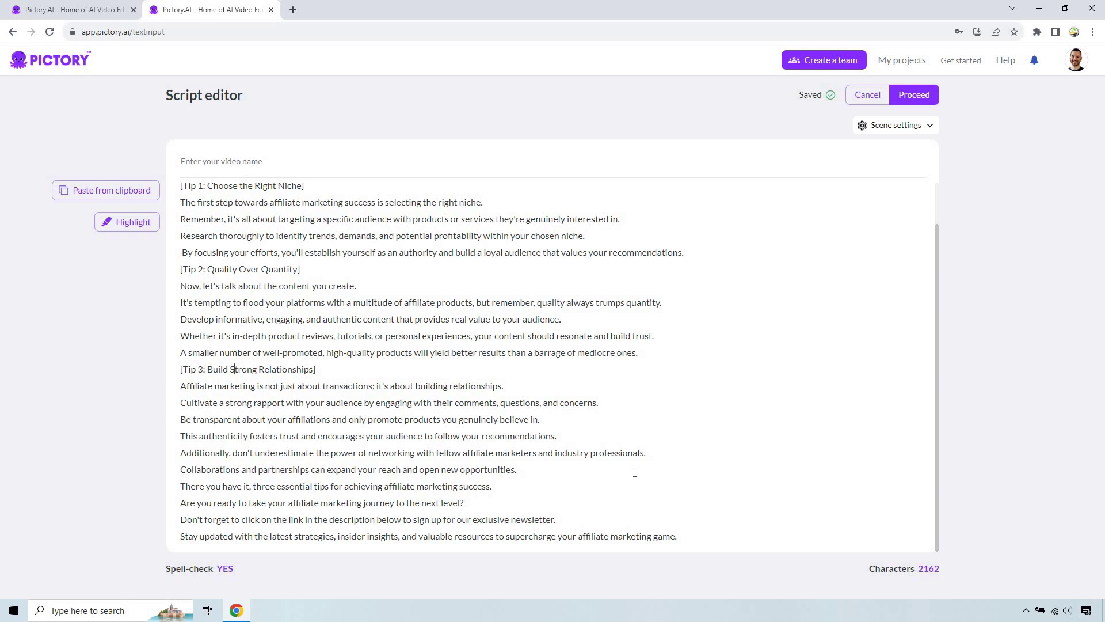
pyautogui.scroll(1, 623, 438)
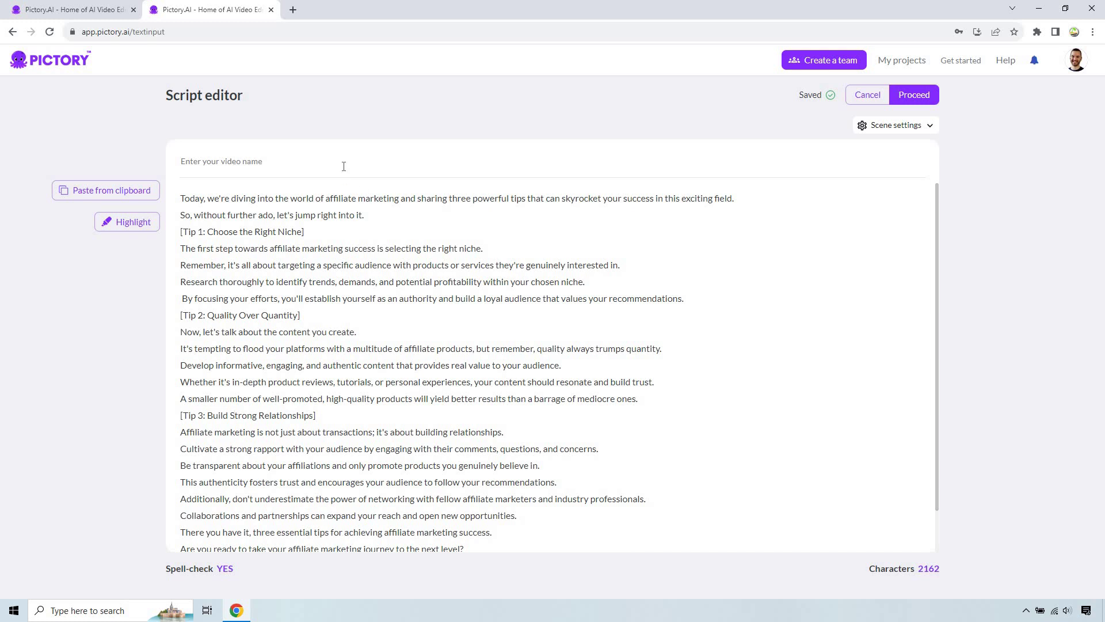
pyautogui.write('3 Affiliate Marketing Tips')
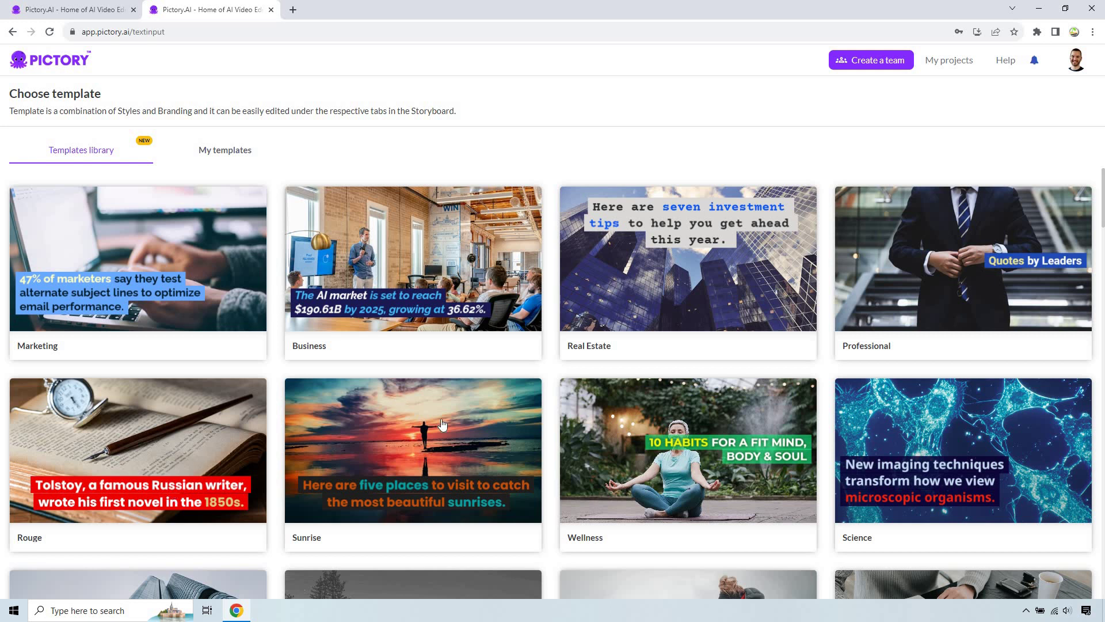
# Step: Pick the Caption Grey template with the 16:9 landscape aspect ratio
pyautogui.scroll(-4, 458, 299)
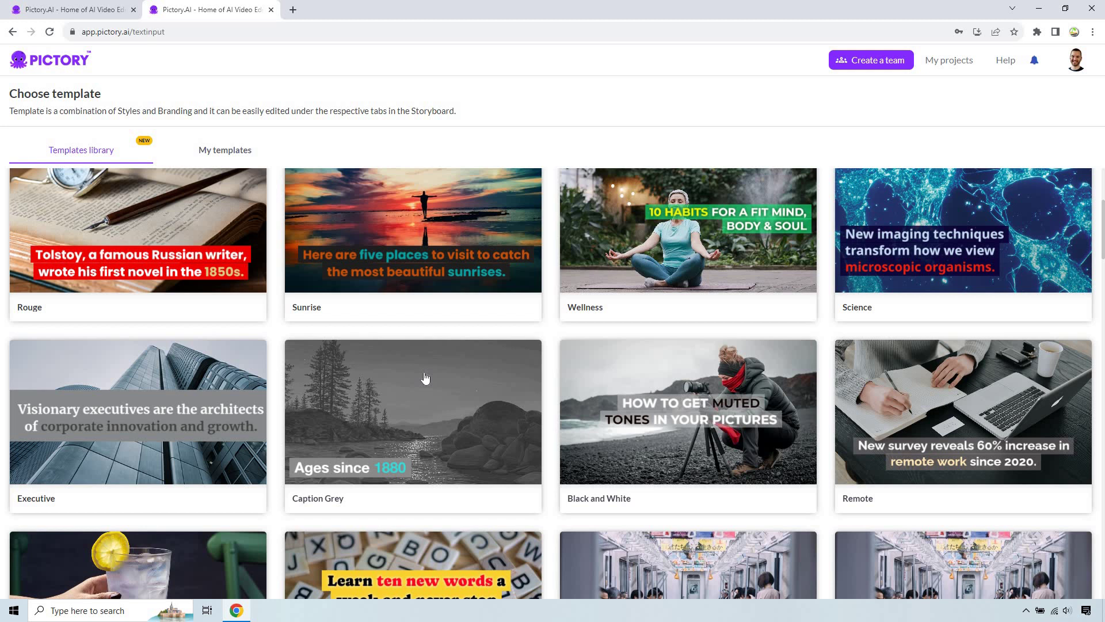
pyautogui.click(421, 377)
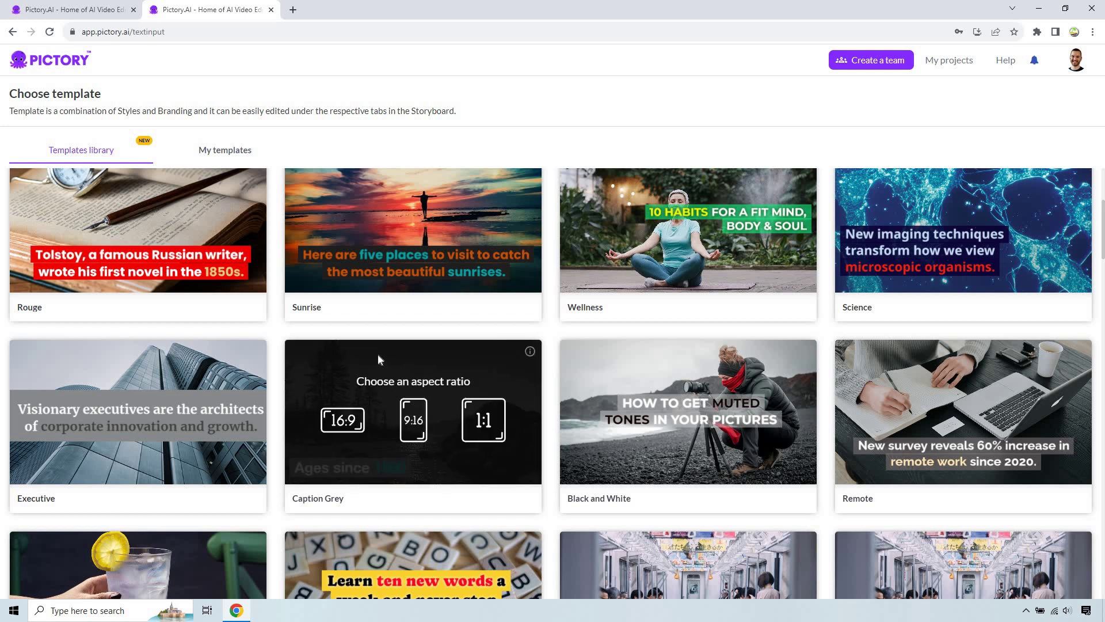
pyautogui.click(340, 423)
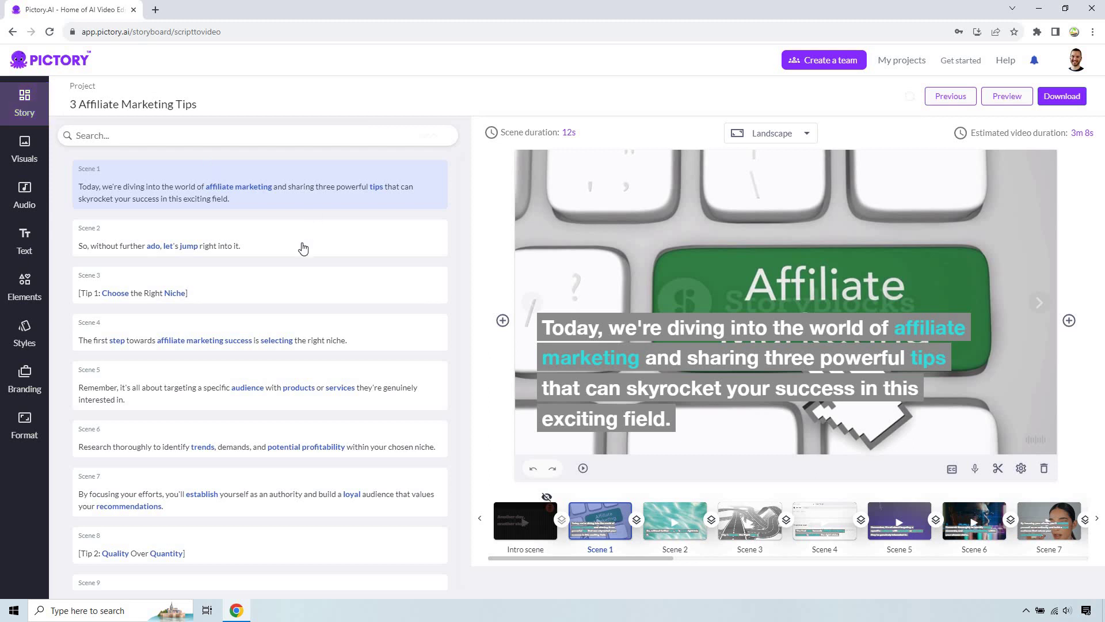
# Step: In Scene 2, delete and retype 'to' so its text stays unchanged
pyautogui.click(248, 245)
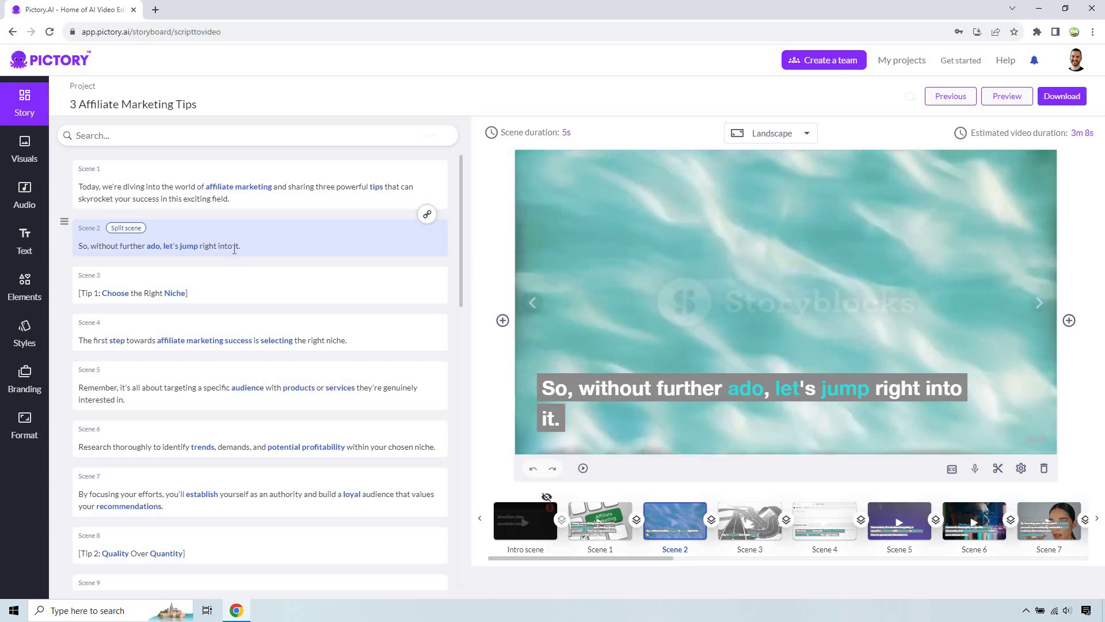
pyautogui.press('BackSpace')
pyautogui.press('BackSpace')
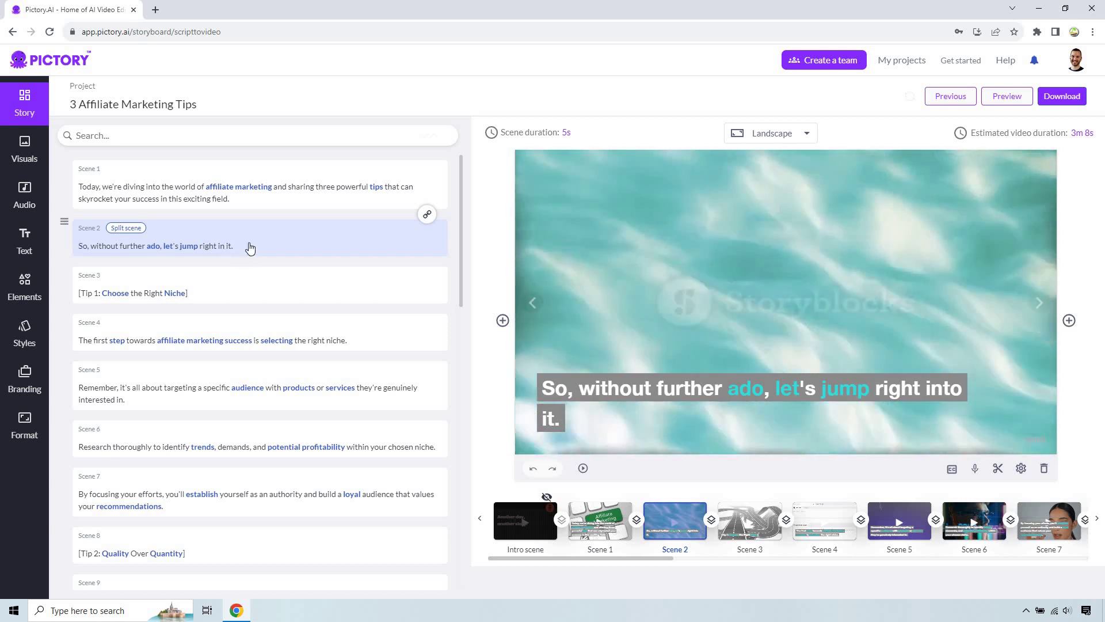
pyautogui.write('to')
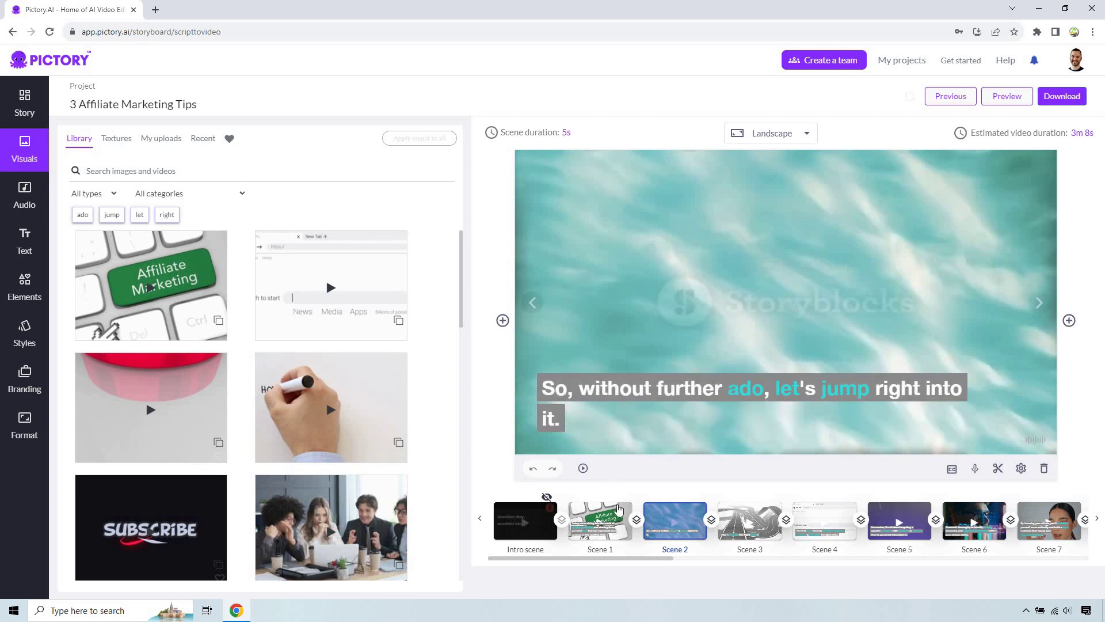
# Step: Select Scene 1 and search stock visuals for 'affiliate marketing'
pyautogui.click(619, 509)
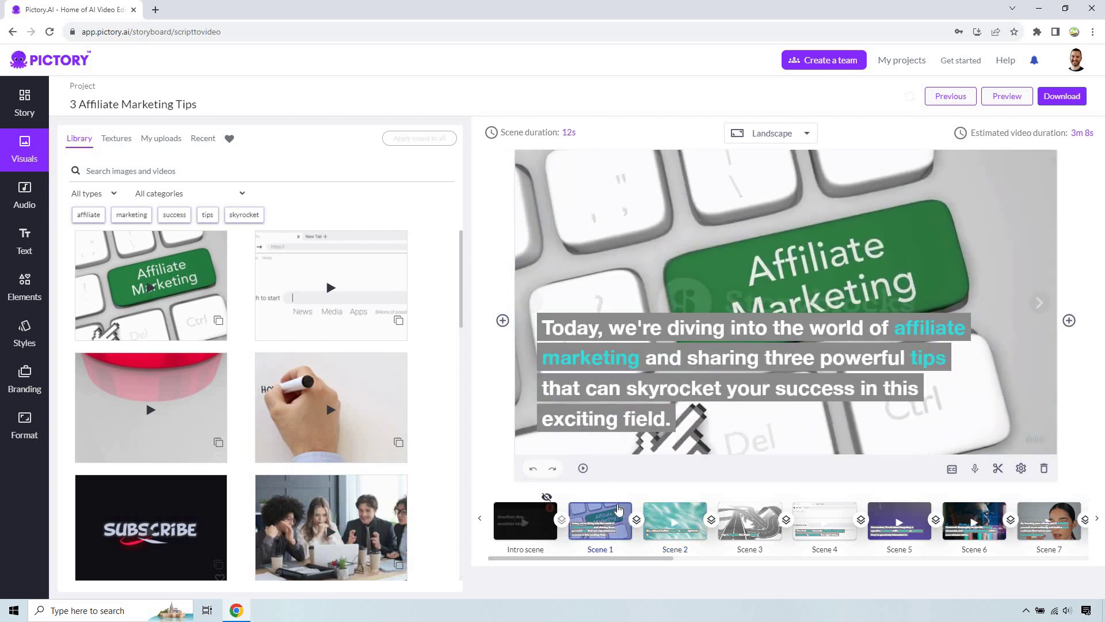
pyautogui.click(210, 168)
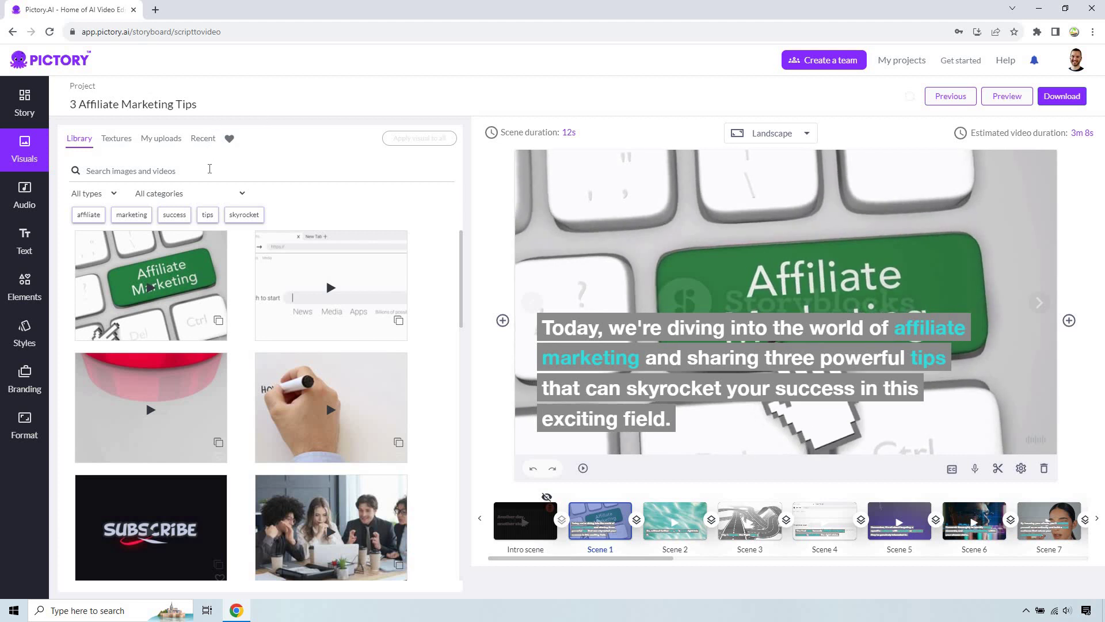
pyautogui.write('aff')
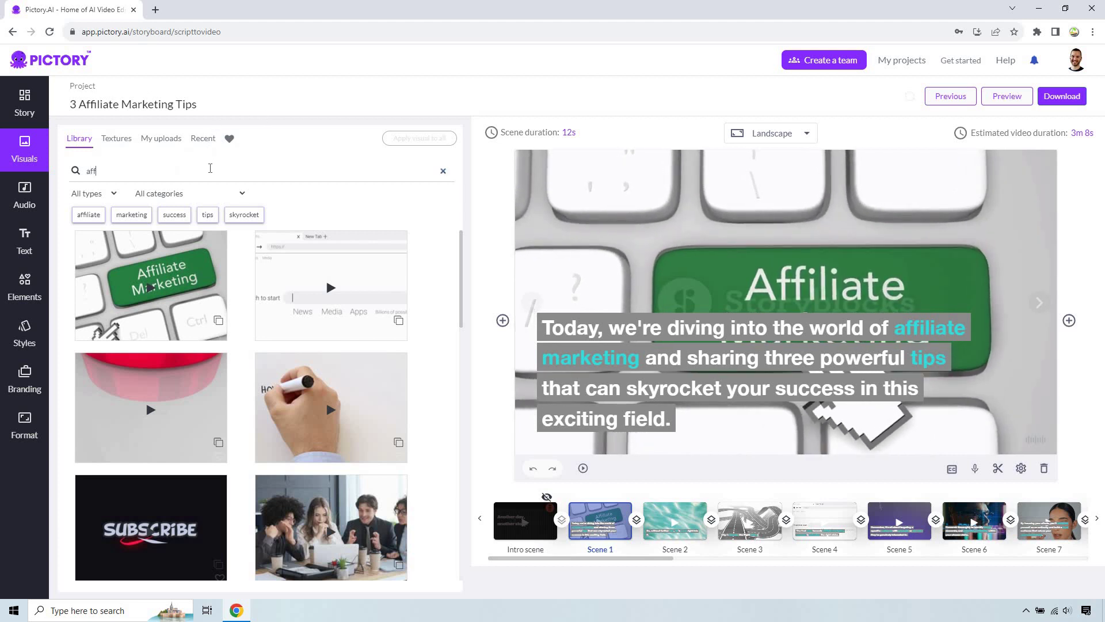
pyautogui.write('iliate marketing')
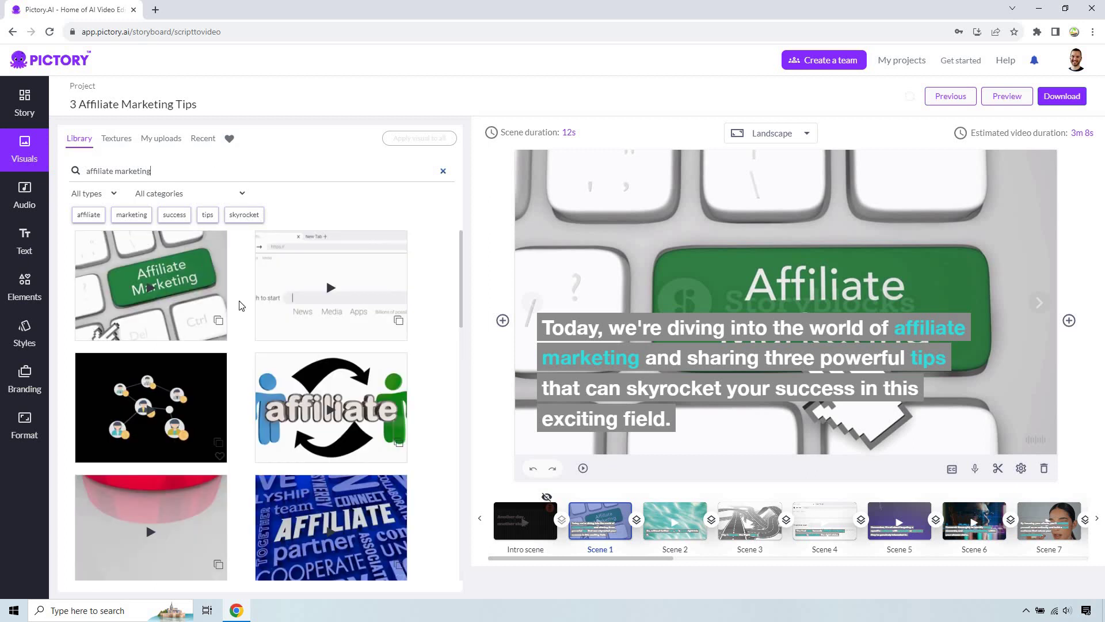
pyautogui.scroll(-5, 311, 309)
pyautogui.scroll(-3, 312, 309)
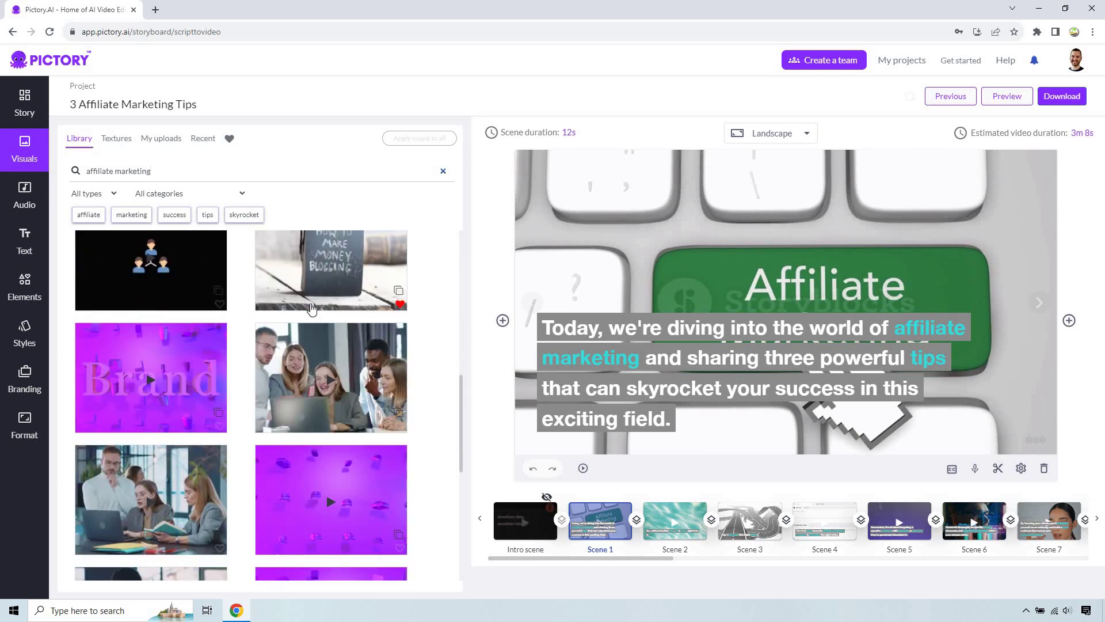
pyautogui.scroll(-2, 326, 300)
pyautogui.scroll(3, 326, 300)
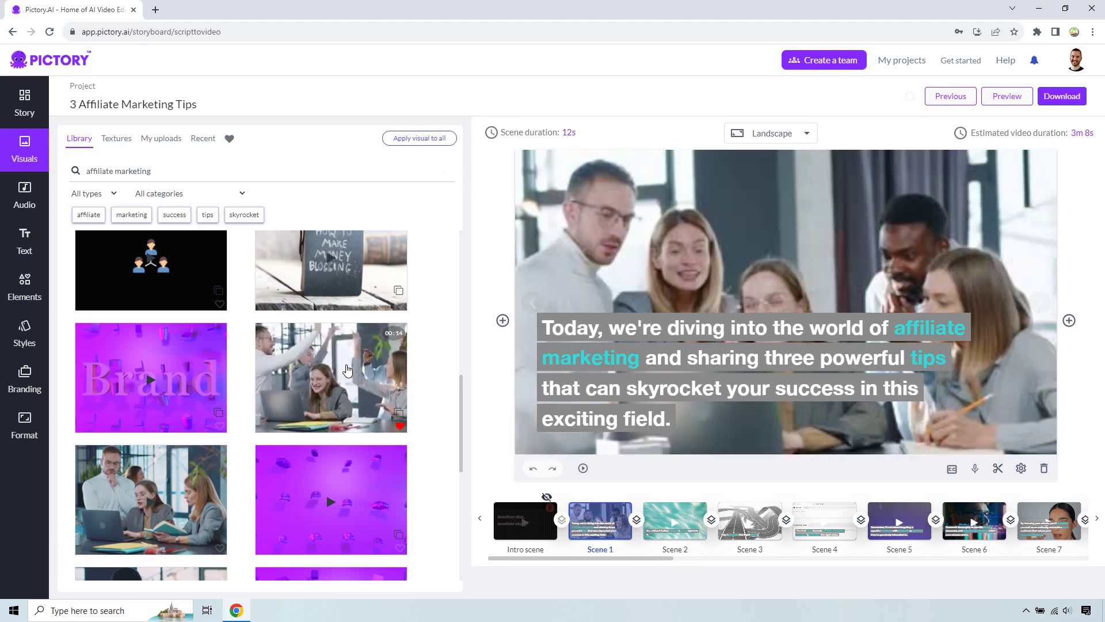
# Step: Give Scene 2 the sprint-start runner clip from a 'get started' search
pyautogui.click(692, 520)
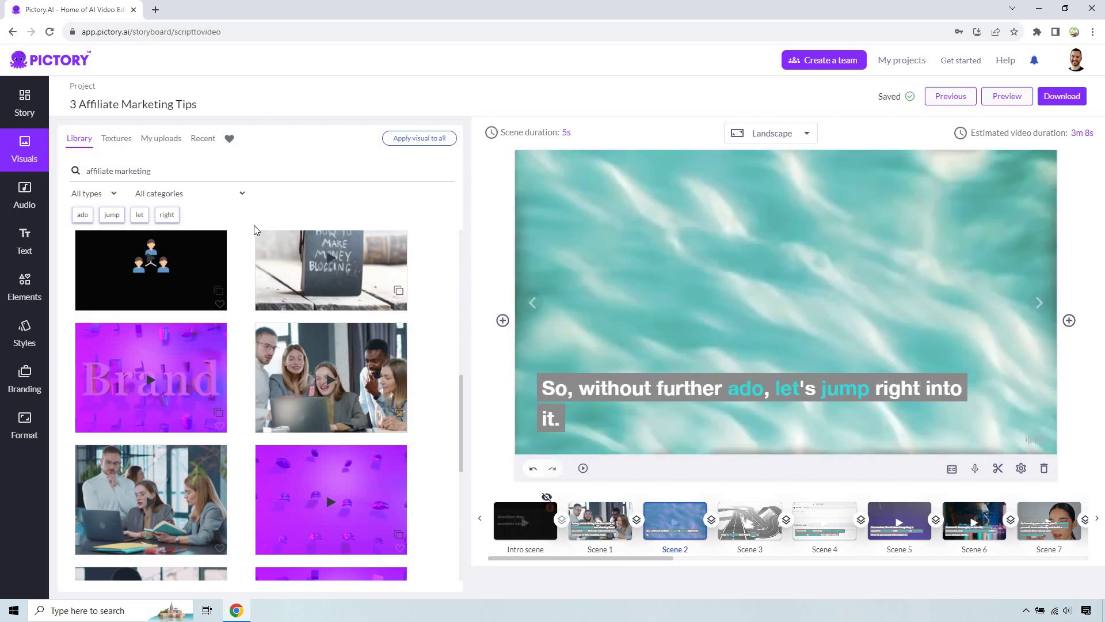
pyautogui.click(221, 171)
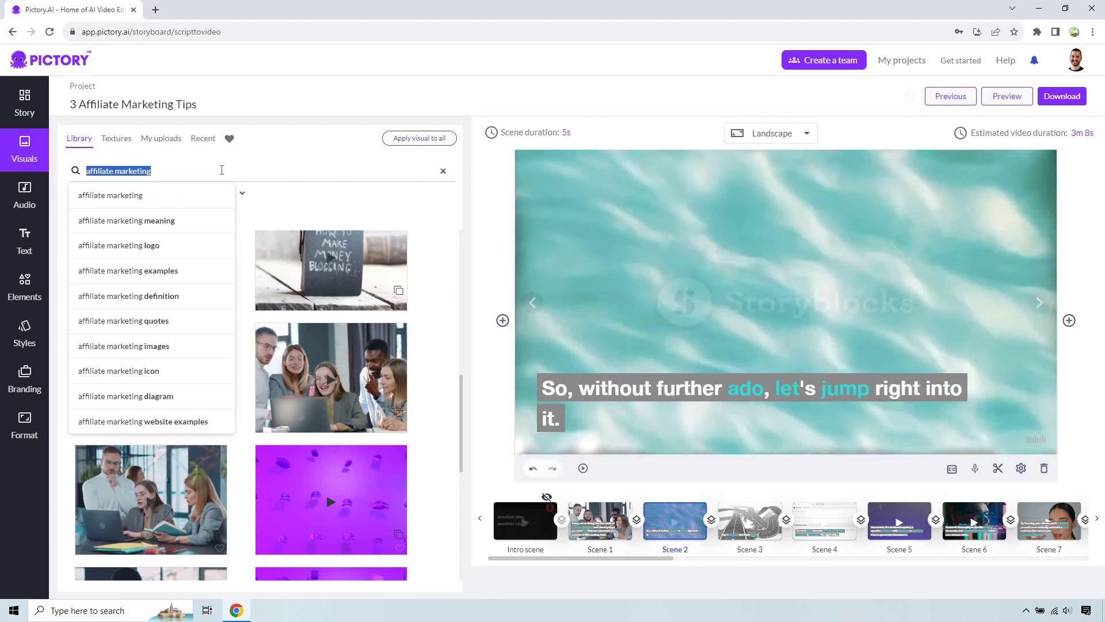
pyautogui.write('get started')
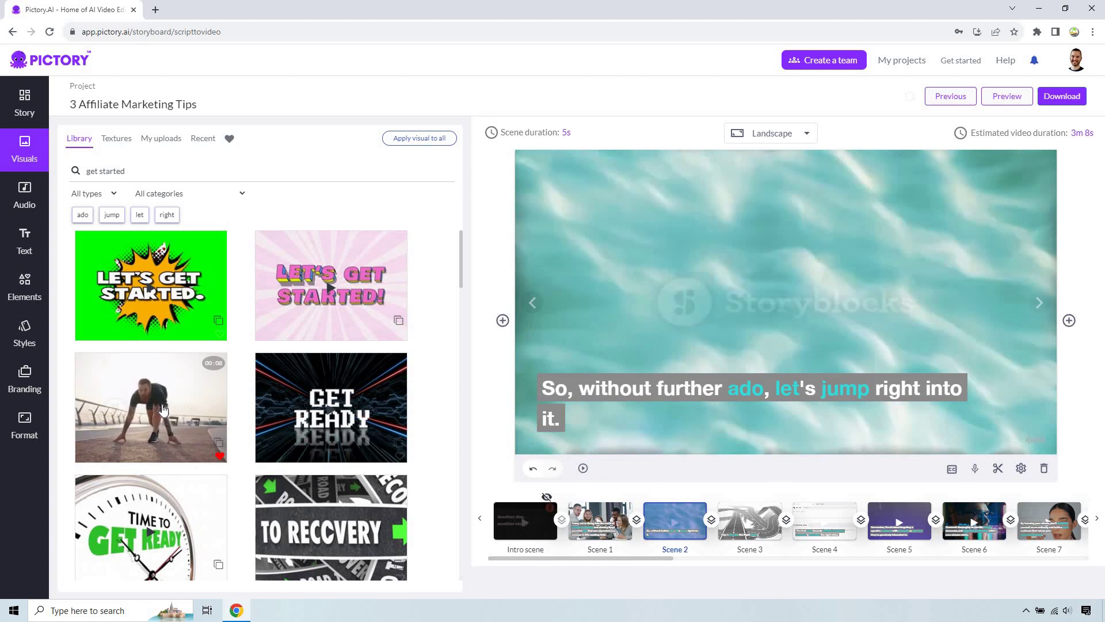
pyautogui.click(164, 401)
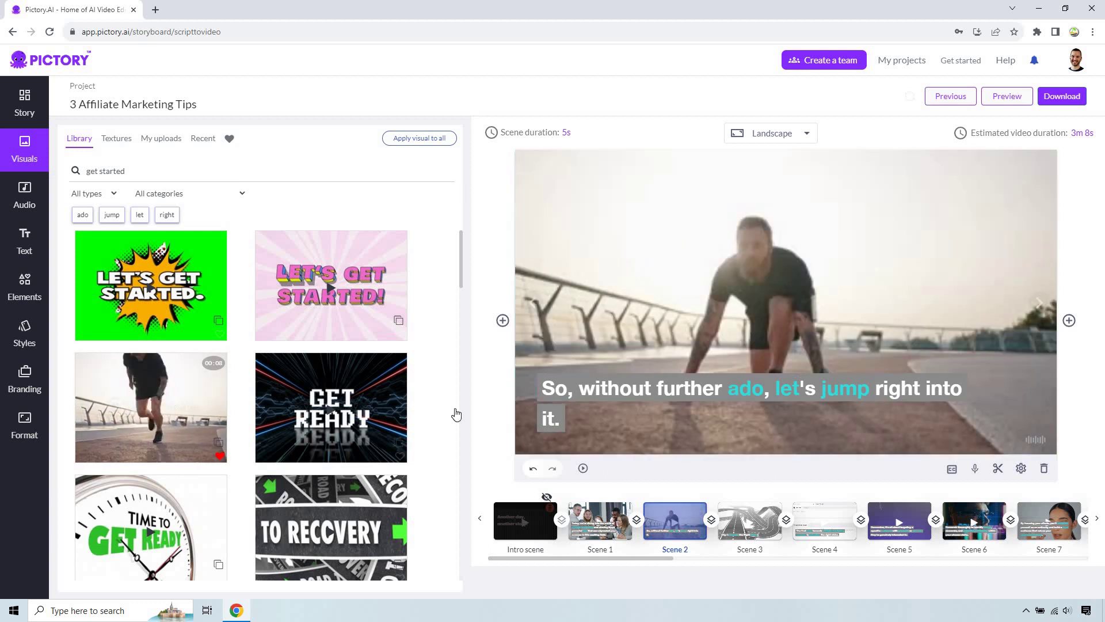
# Step: Select Scene 3 and search stock visuals for 'niche'
pyautogui.click(765, 520)
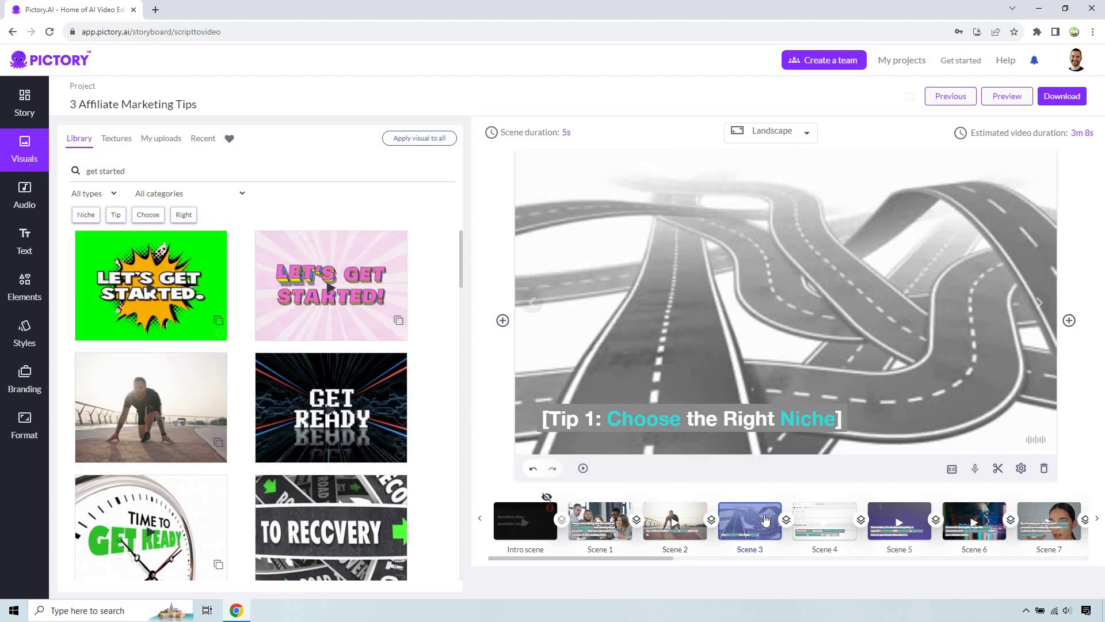
pyautogui.click(176, 171)
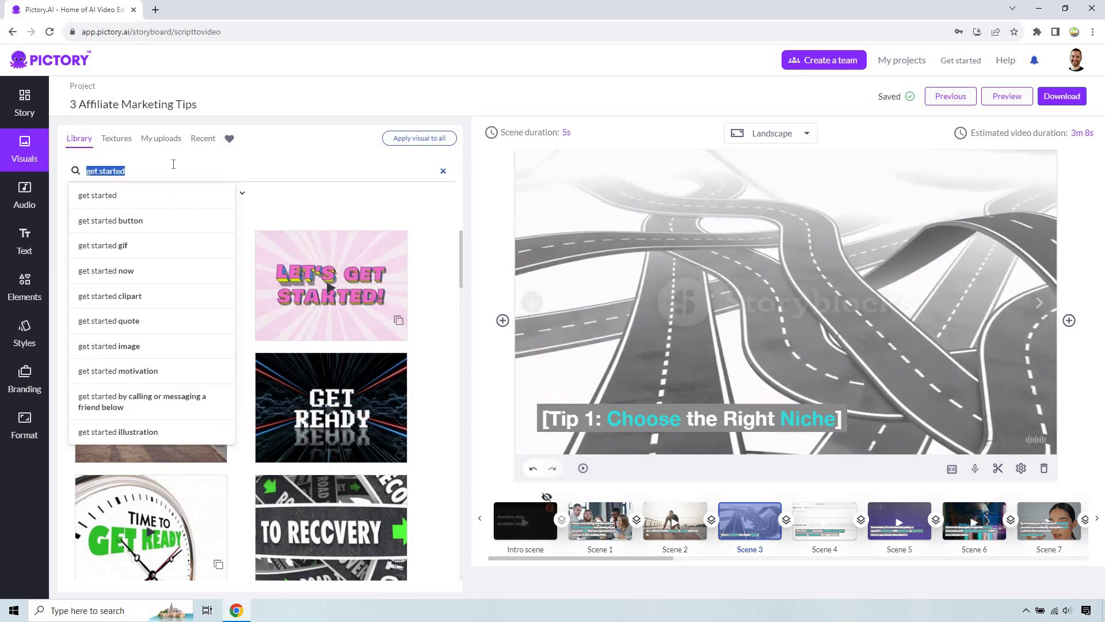
pyautogui.write('niche')
pyautogui.press('Return')
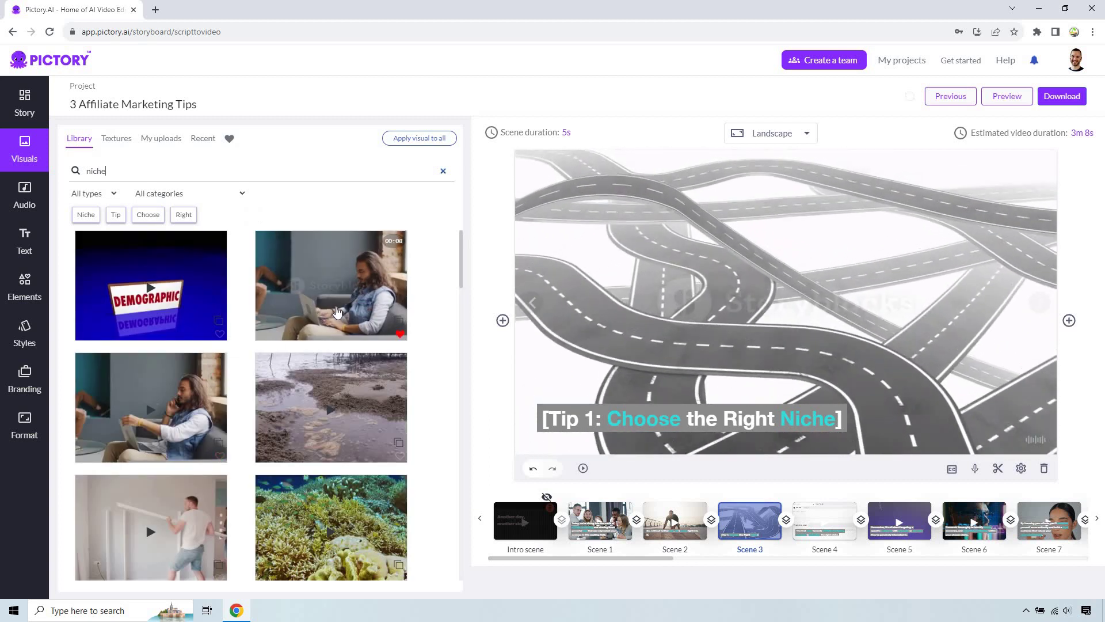
pyautogui.scroll(-2, 333, 309)
pyautogui.scroll(-10, 334, 309)
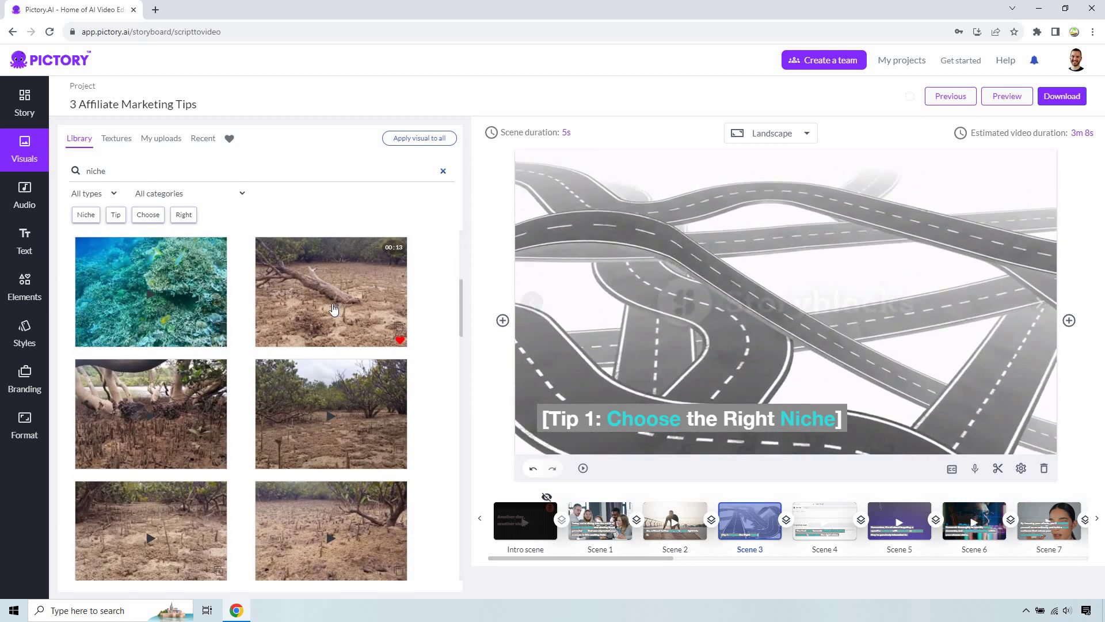
pyautogui.scroll(12, 334, 309)
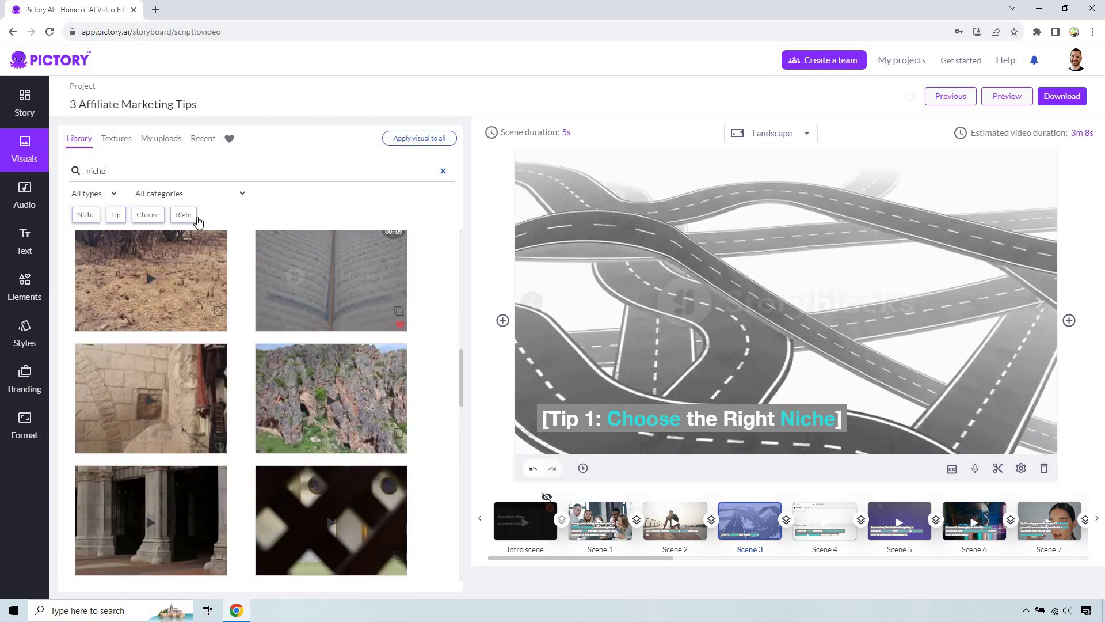
# Step: Search 'using laptop' and apply the laptop-typing clip to Scene 3
pyautogui.doubleClick(196, 178)
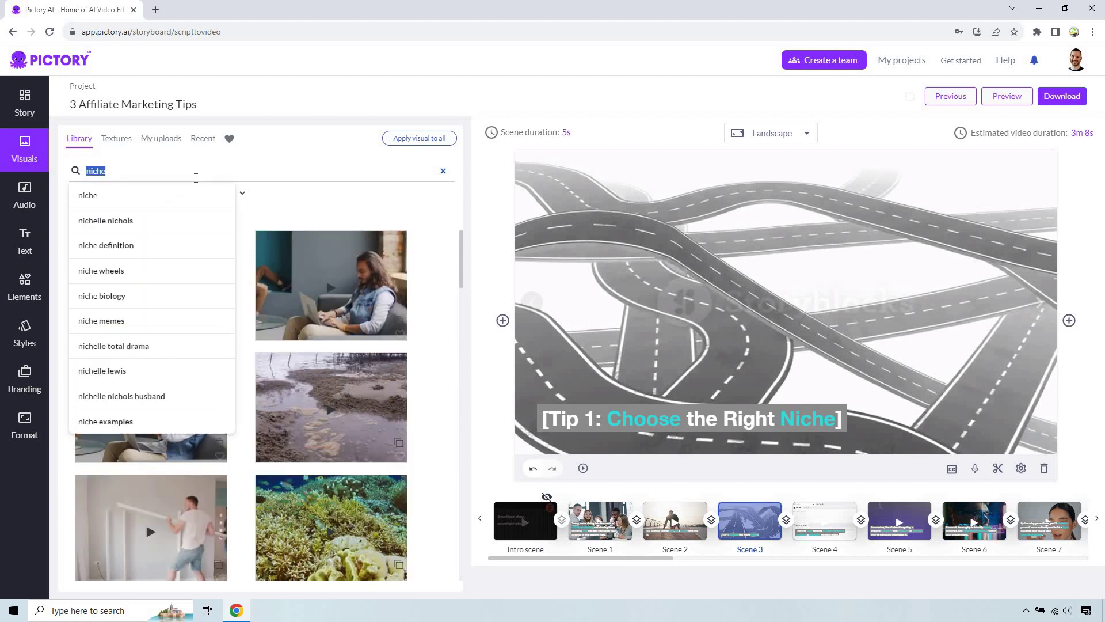
pyautogui.write('using laptop')
pyautogui.press('Return')
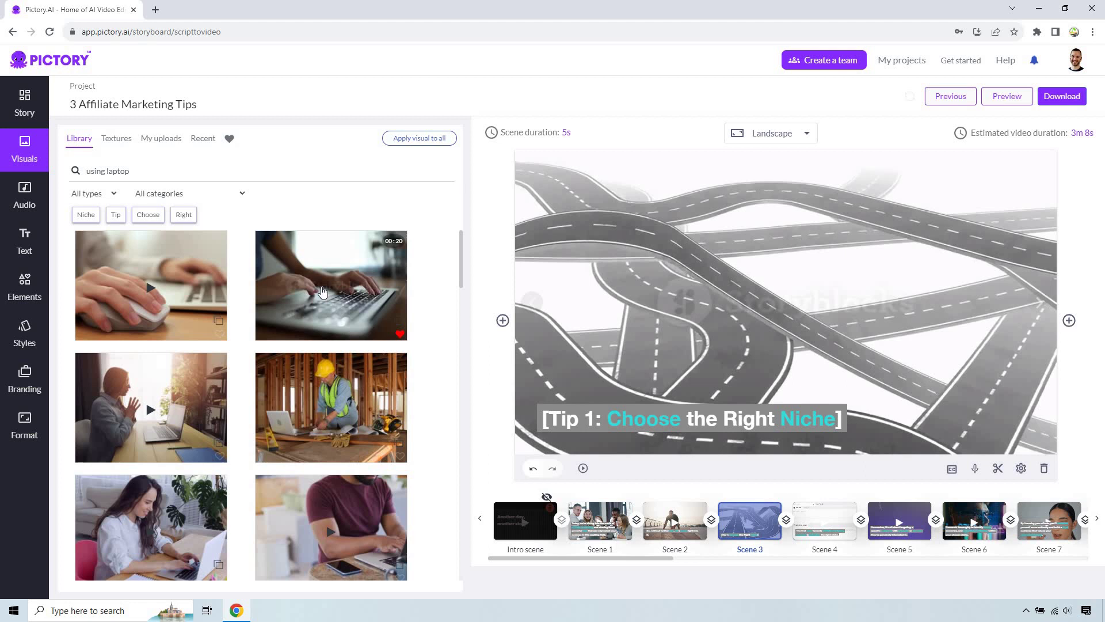
pyautogui.click(322, 293)
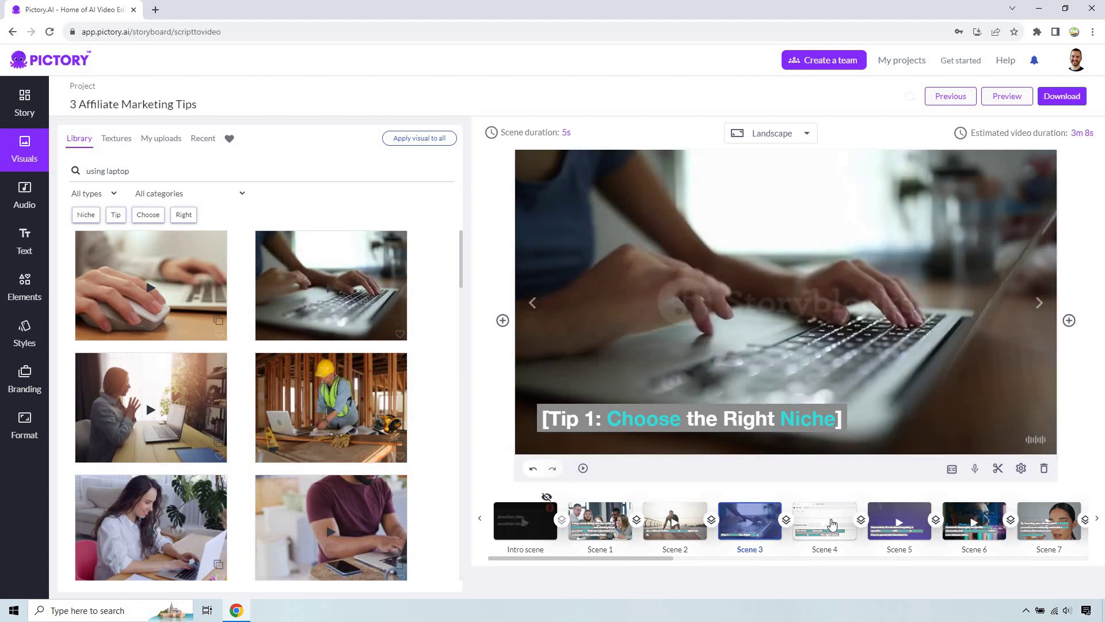
pyautogui.click(832, 523)
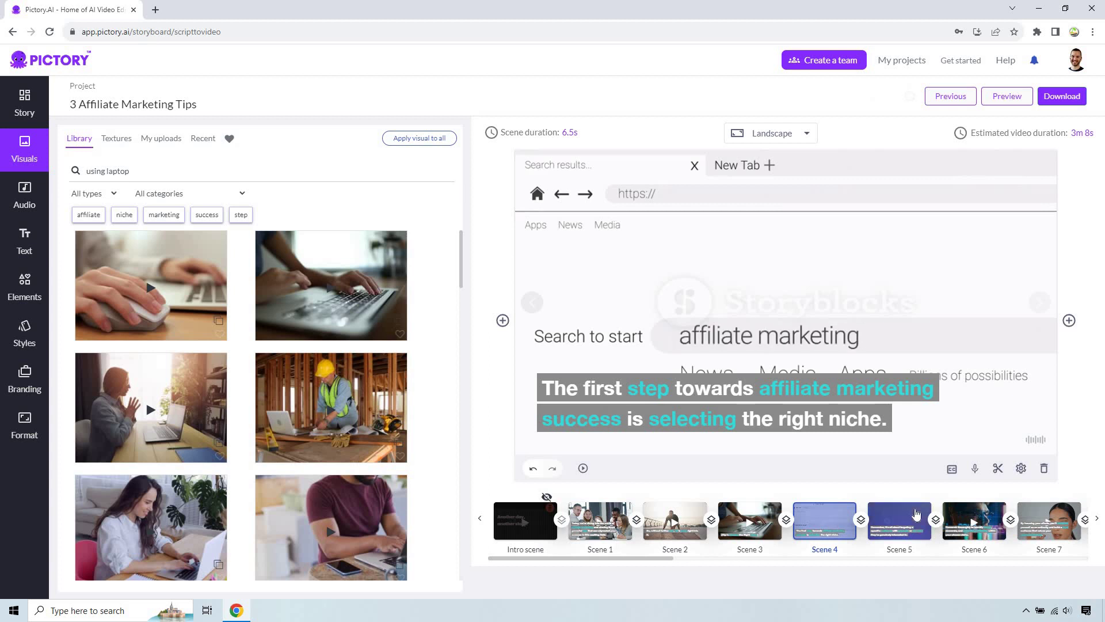
# Step: Set Scene 5's visual to the seated office audience video from an 'audience' search
pyautogui.click(917, 514)
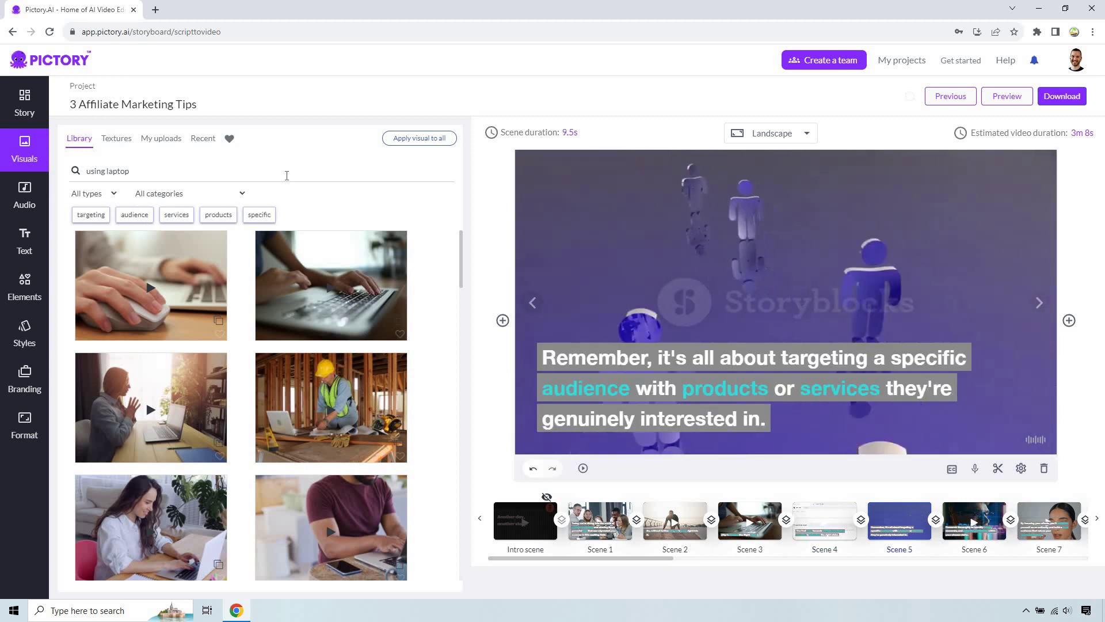
pyautogui.tripleClick(172, 172)
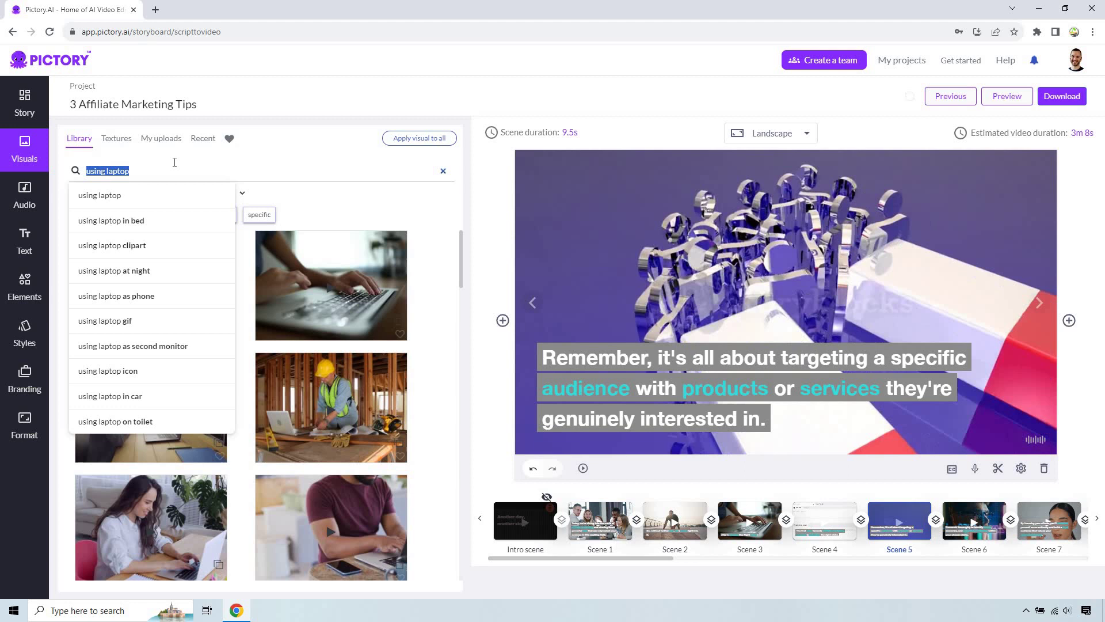
pyautogui.write('audience')
pyautogui.press('Return')
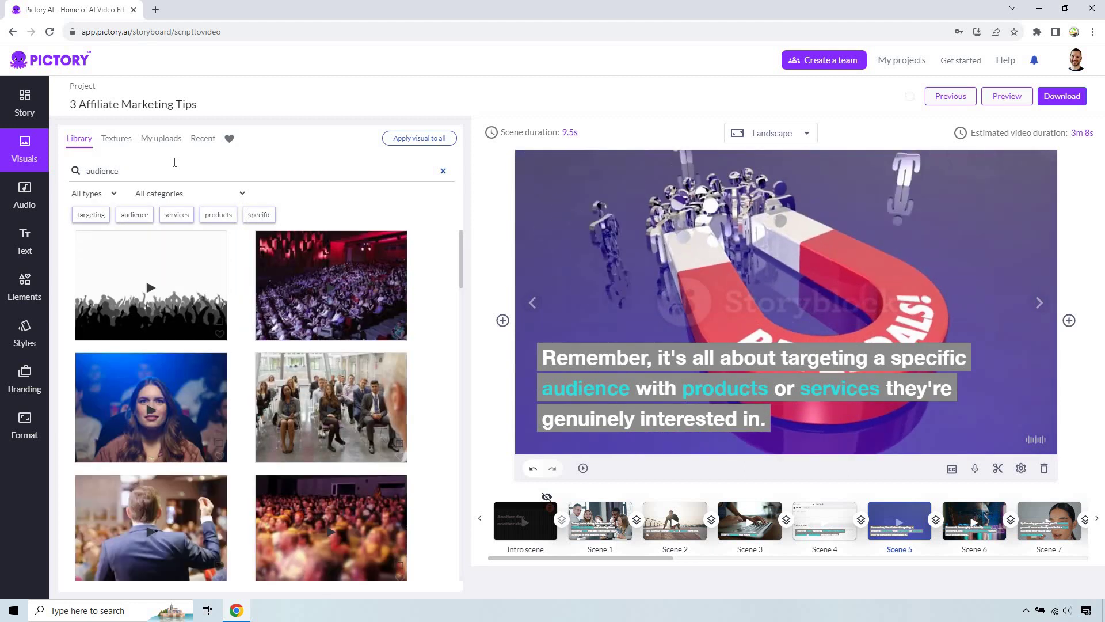
pyautogui.moveTo(308, 398)
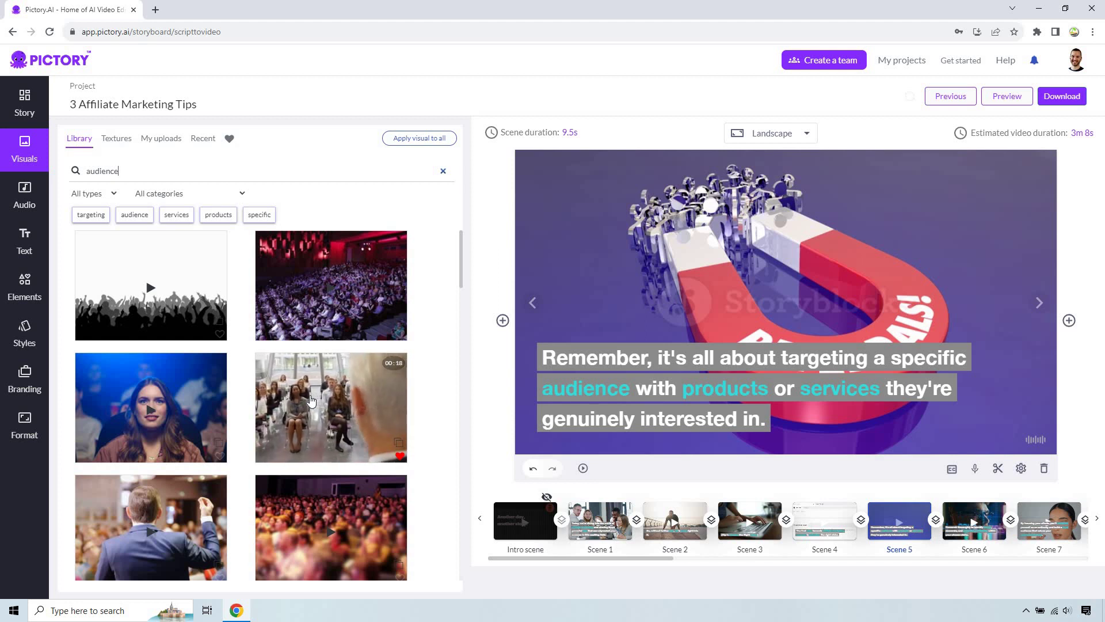
pyautogui.click(311, 399)
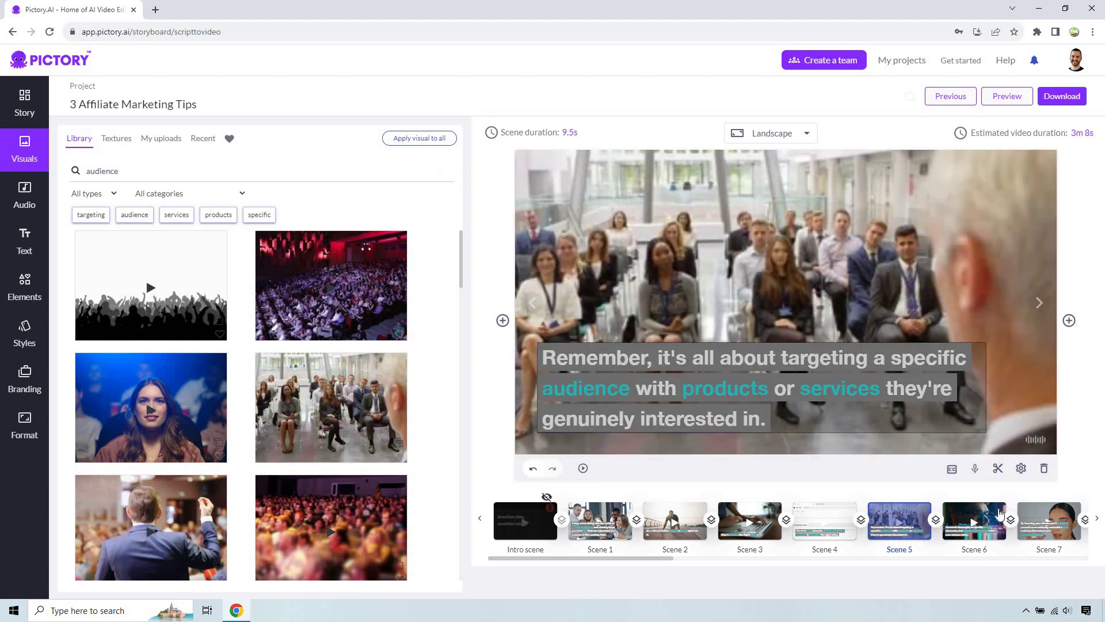
pyautogui.click(997, 511)
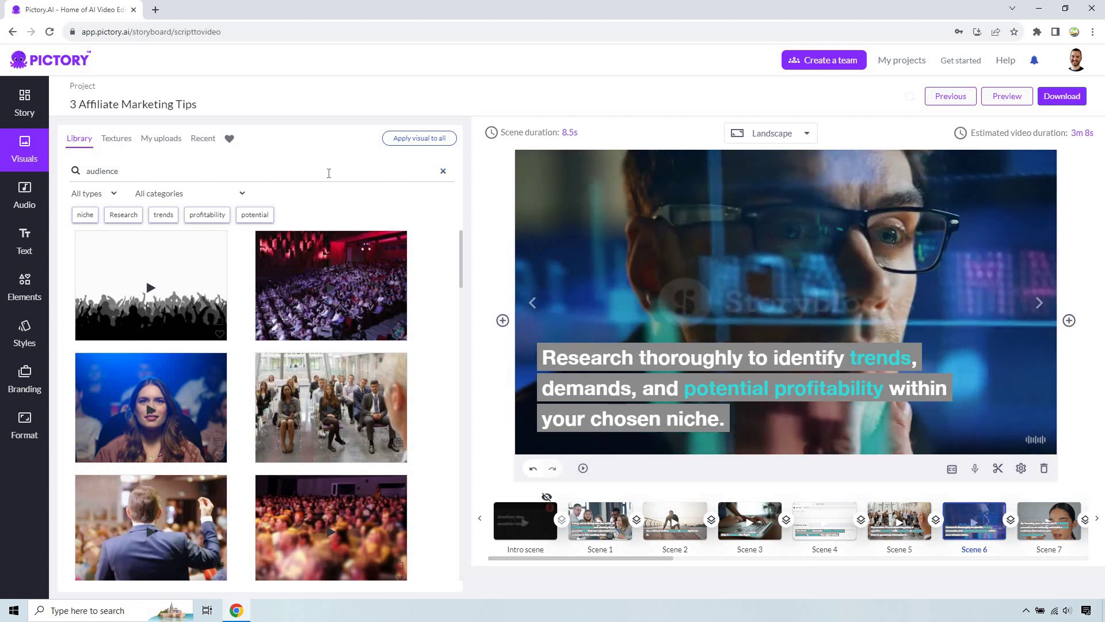
# Step: Use the laptop-and-chart clip from a 'profitability' search as Scene 6's visual
pyautogui.click(329, 173)
pyautogui.write('profitability')
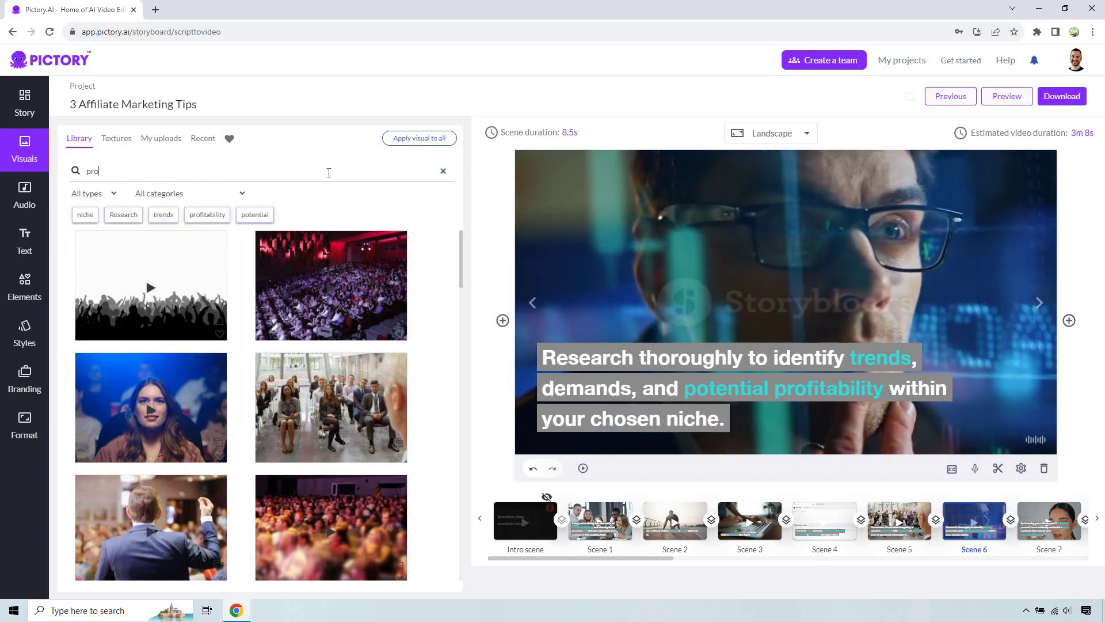
pyautogui.press('Return')
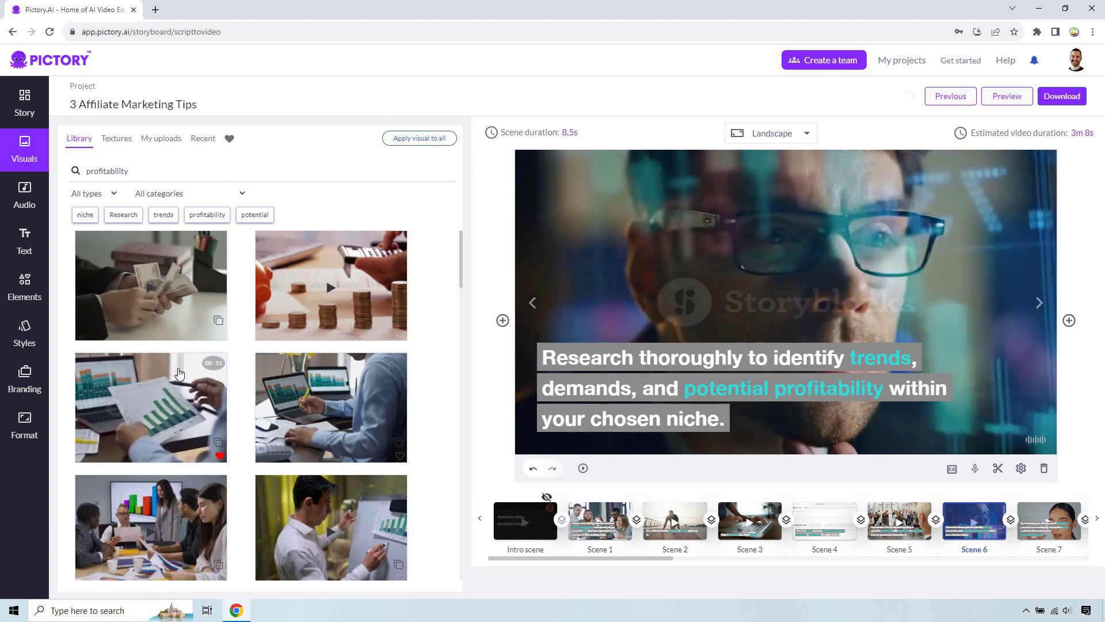
pyautogui.click(180, 373)
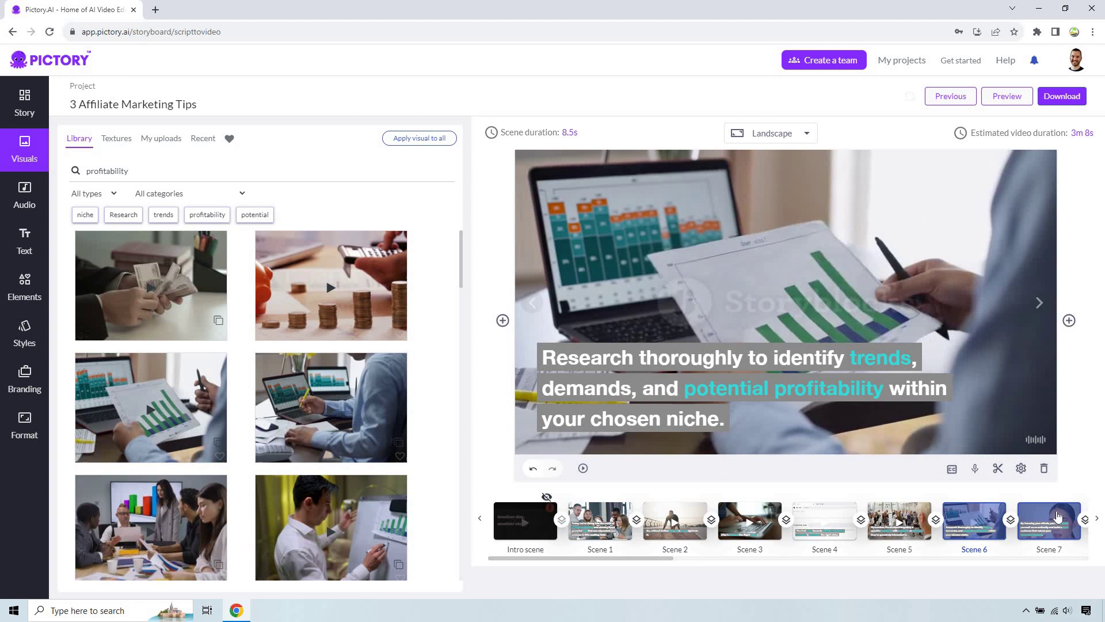
pyautogui.click(1058, 516)
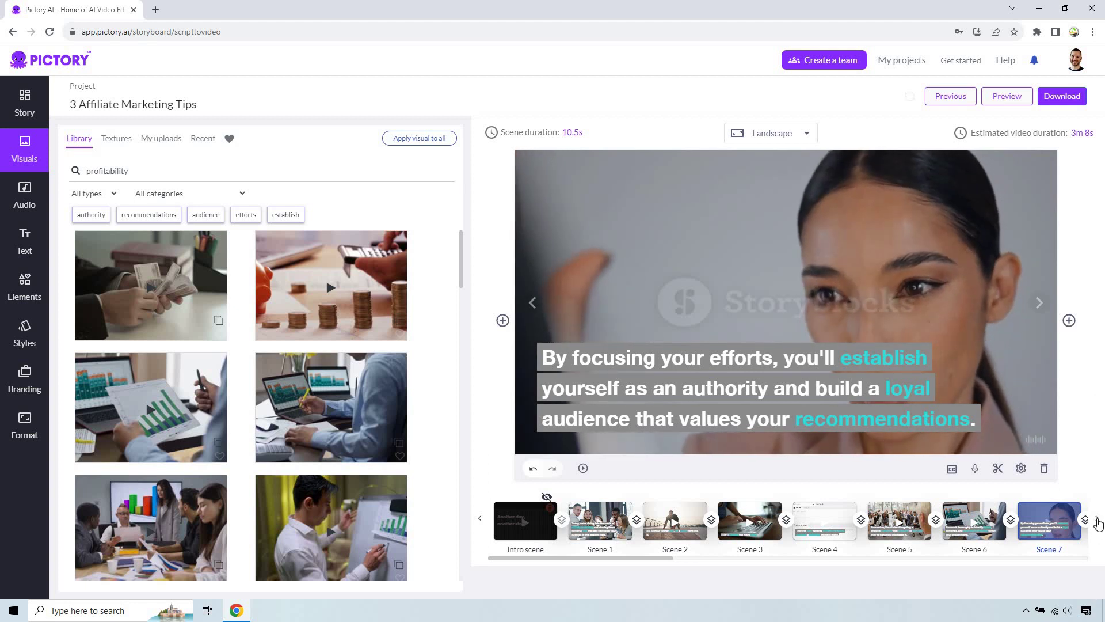
# Step: Give Scene 8 the smiling woman thumbs-up video from a 'quality' search
pyautogui.click(1097, 521)
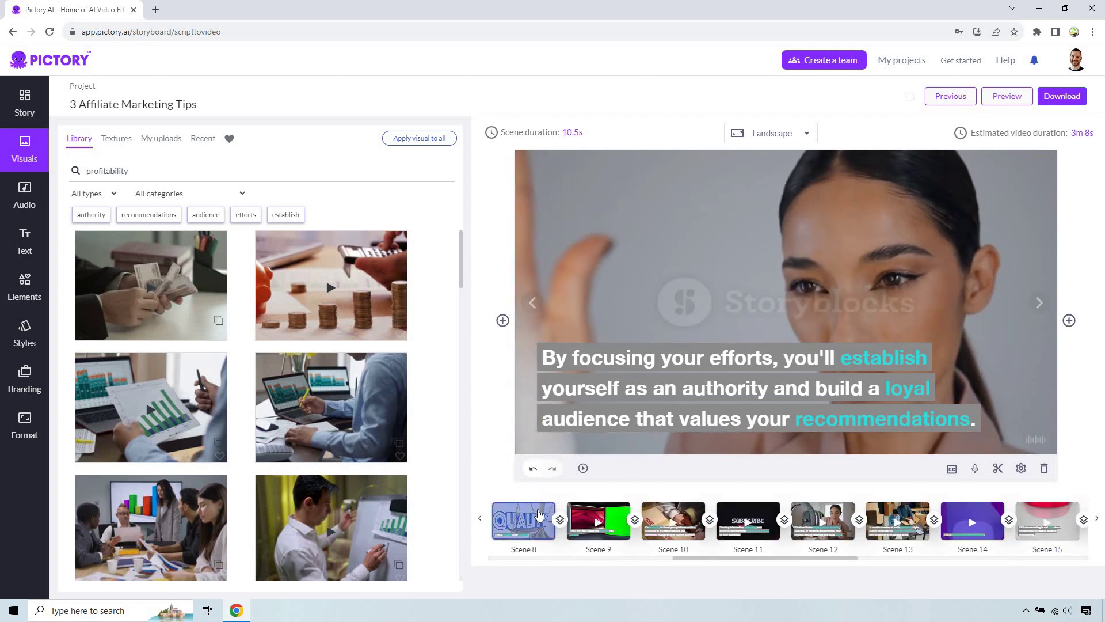
pyautogui.click(540, 514)
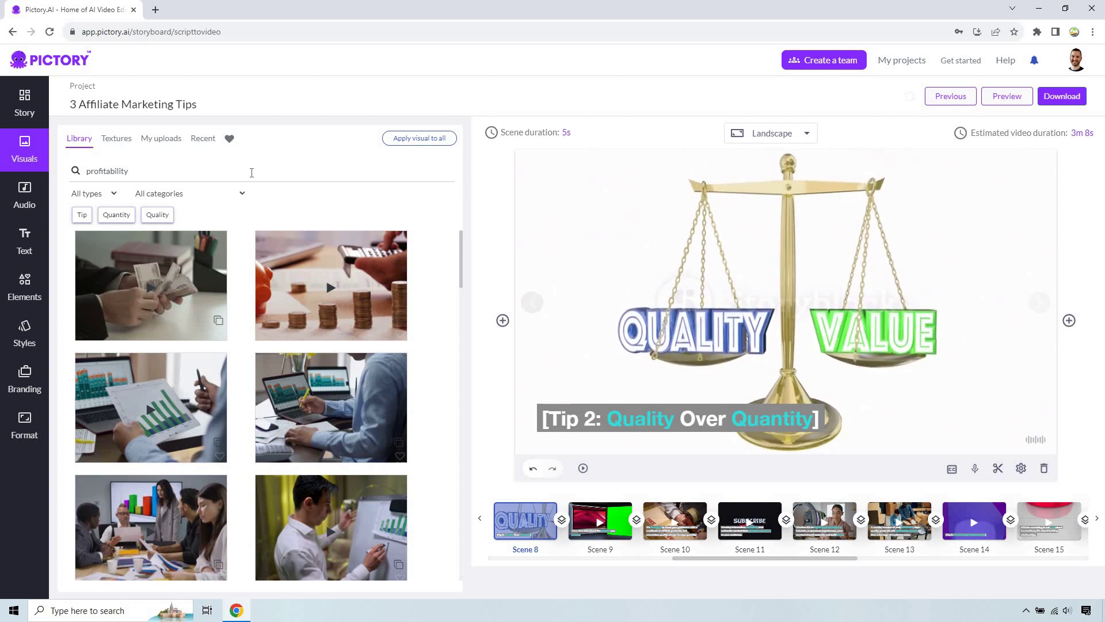
pyautogui.doubleClick(250, 172)
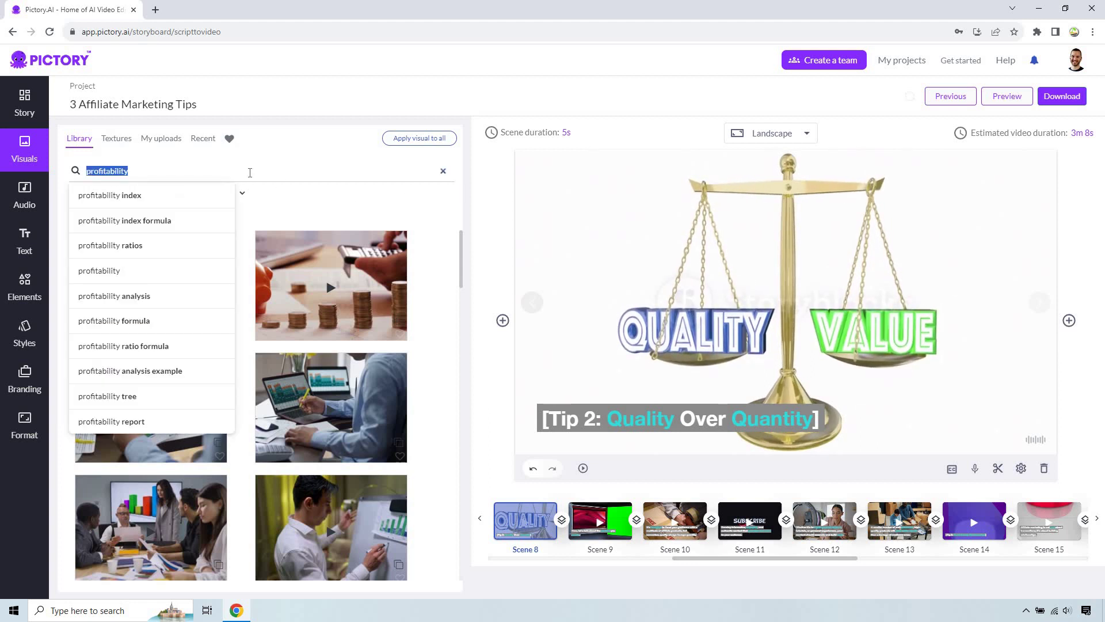
pyautogui.write('quality')
pyautogui.press('Return')
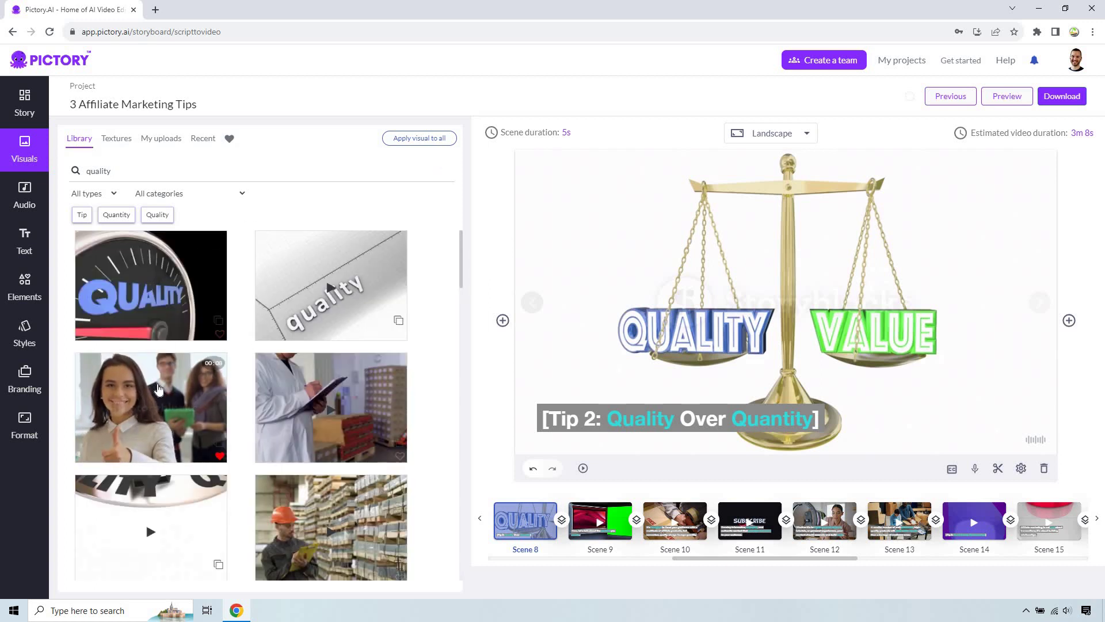
pyautogui.click(134, 369)
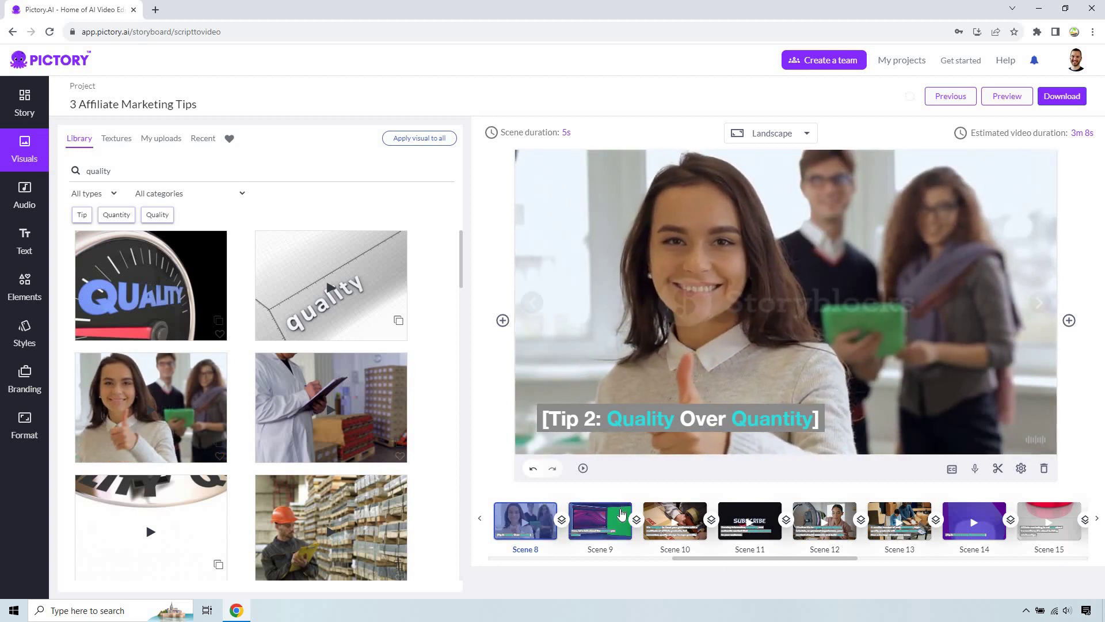
pyautogui.click(621, 514)
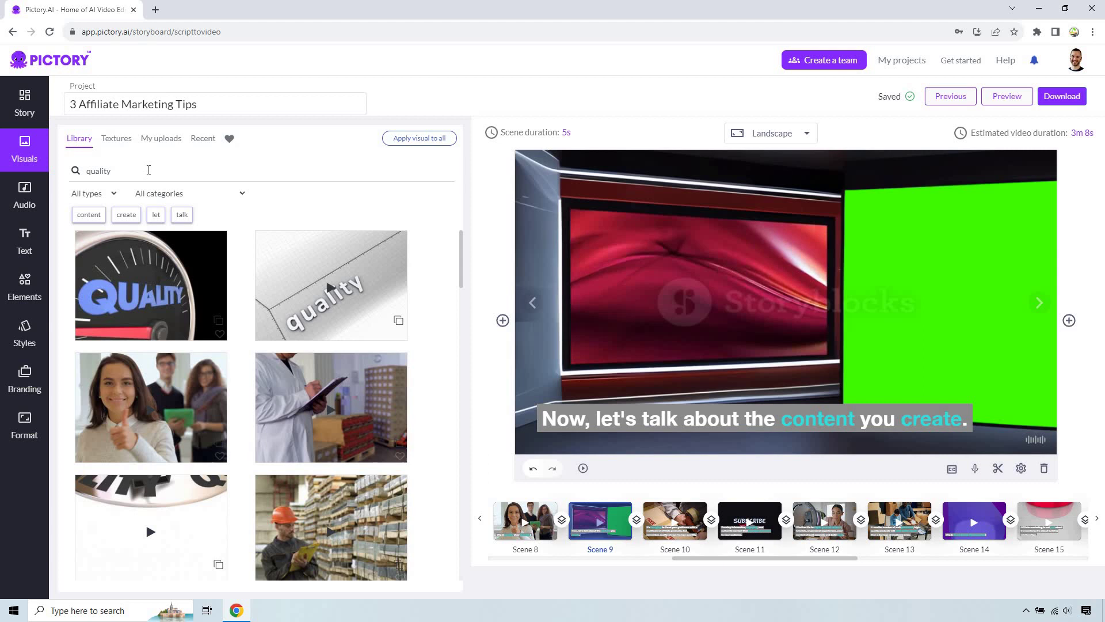
# Step: Apply the team meeting video from a 'content marketing' search to Scene 9
pyautogui.doubleClick(149, 170)
pyautogui.write('con')
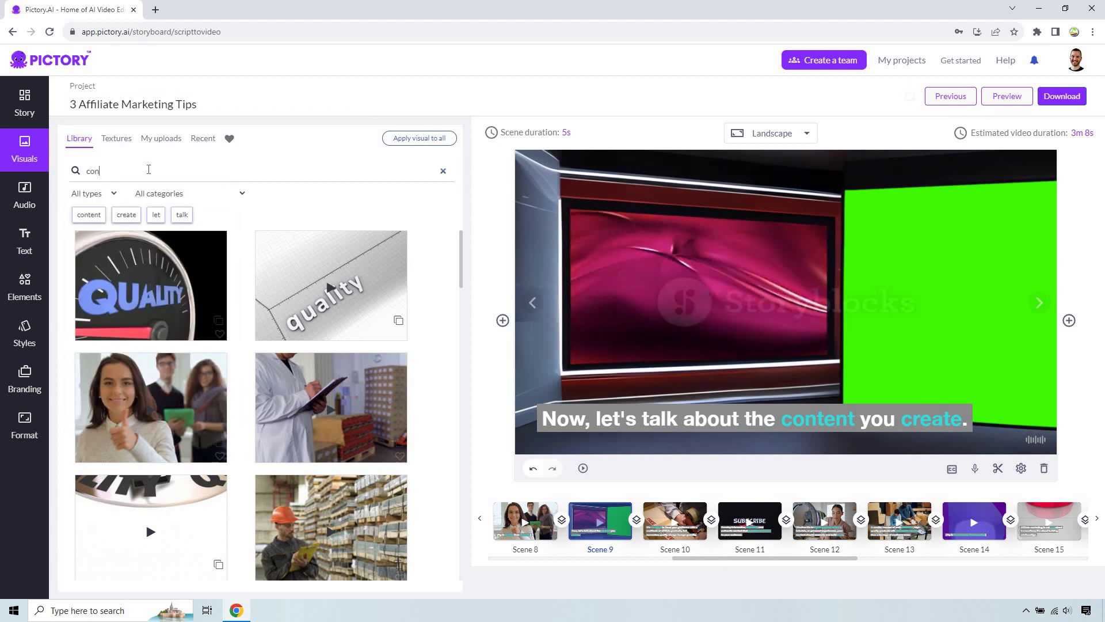
pyautogui.write('tent marketing')
pyautogui.press('Return')
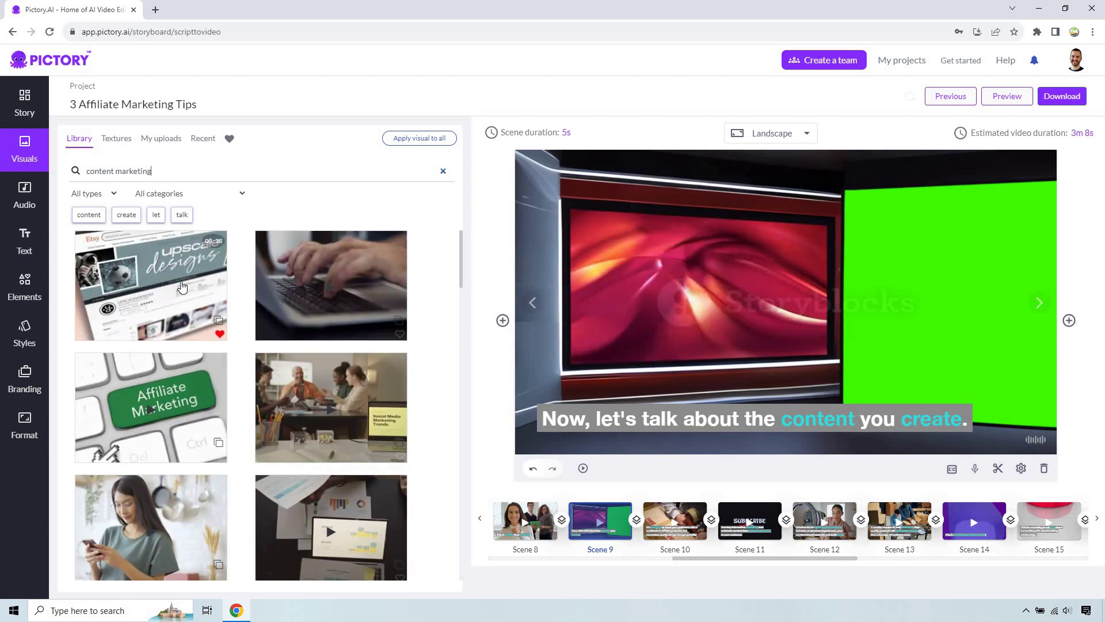
pyautogui.scroll(-1, 329, 327)
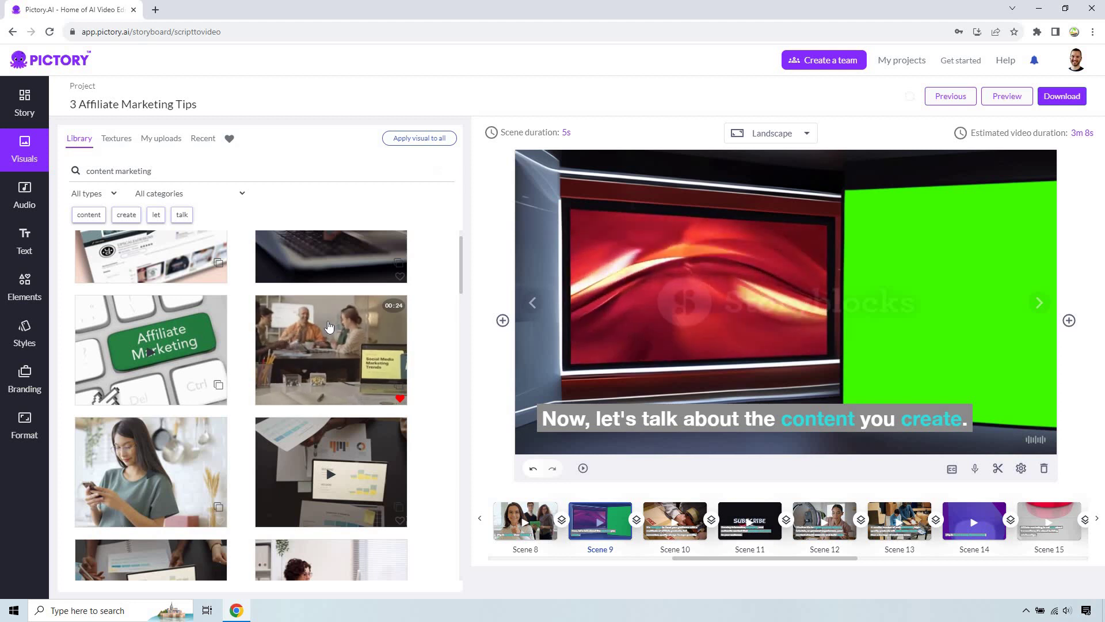
pyautogui.click(326, 329)
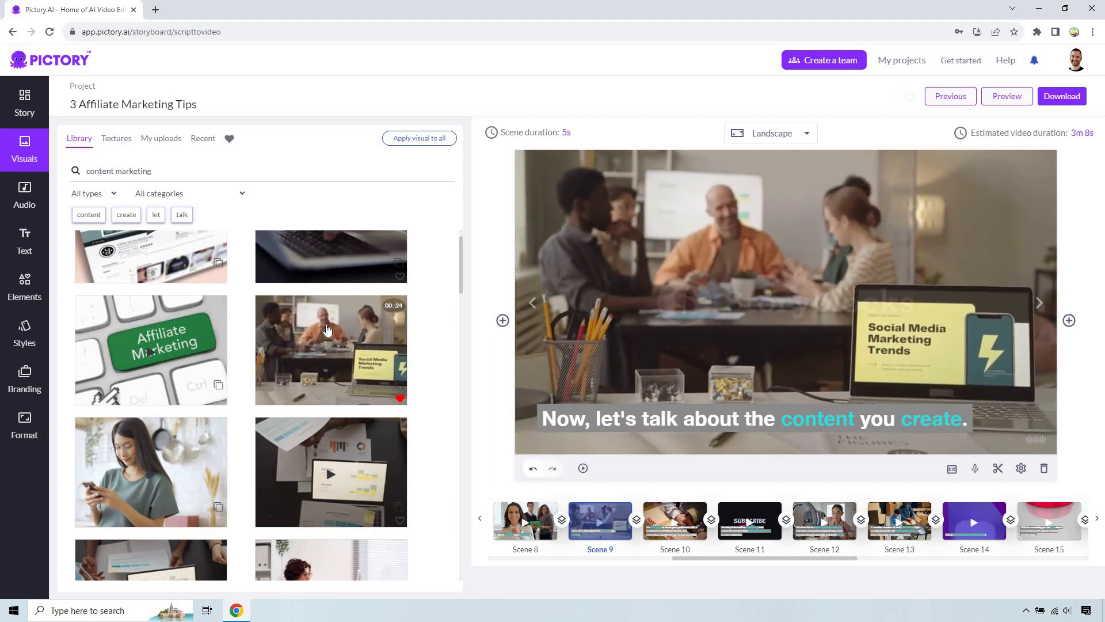
pyautogui.click(695, 510)
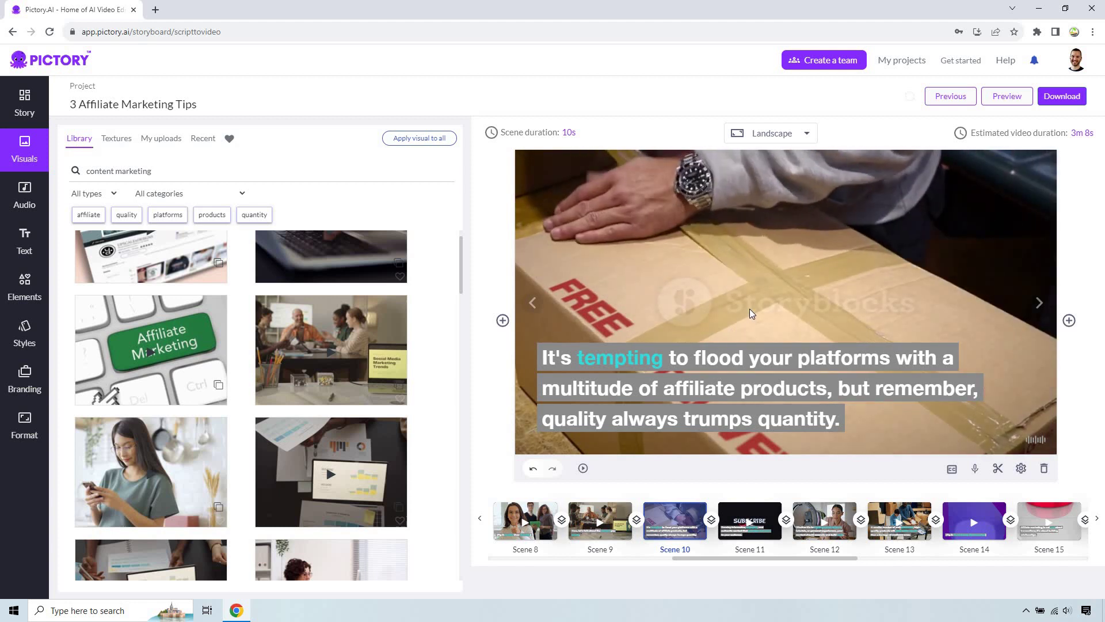
# Step: Give Scene 11 the clapping-hands video from a 'happy audience' search
pyautogui.click(759, 514)
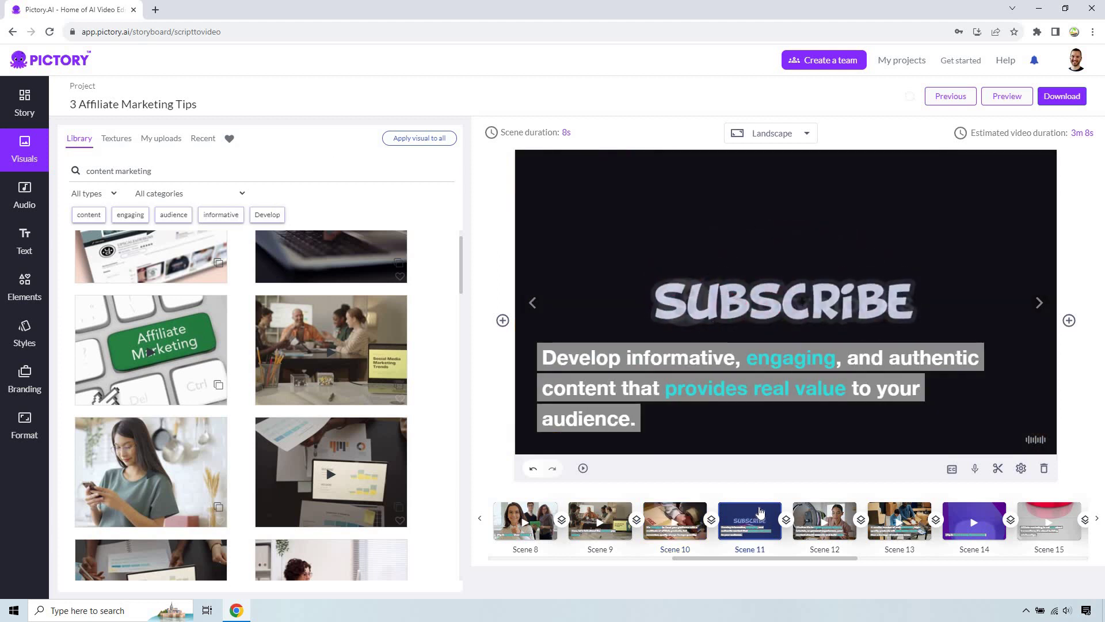
pyautogui.tripleClick(158, 169)
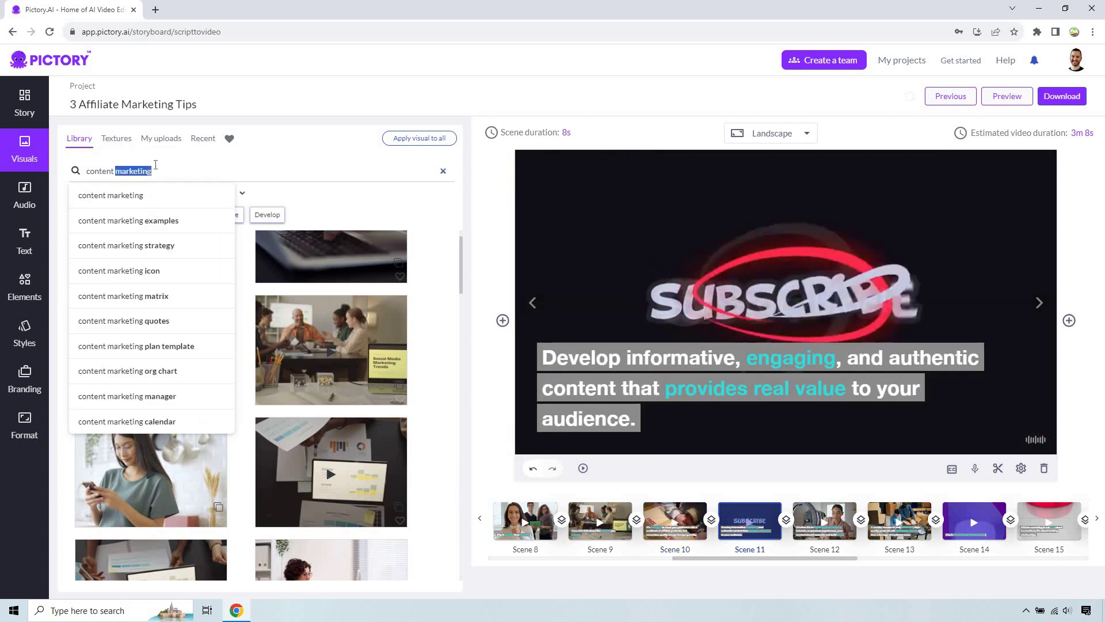
pyautogui.write('happy audi')
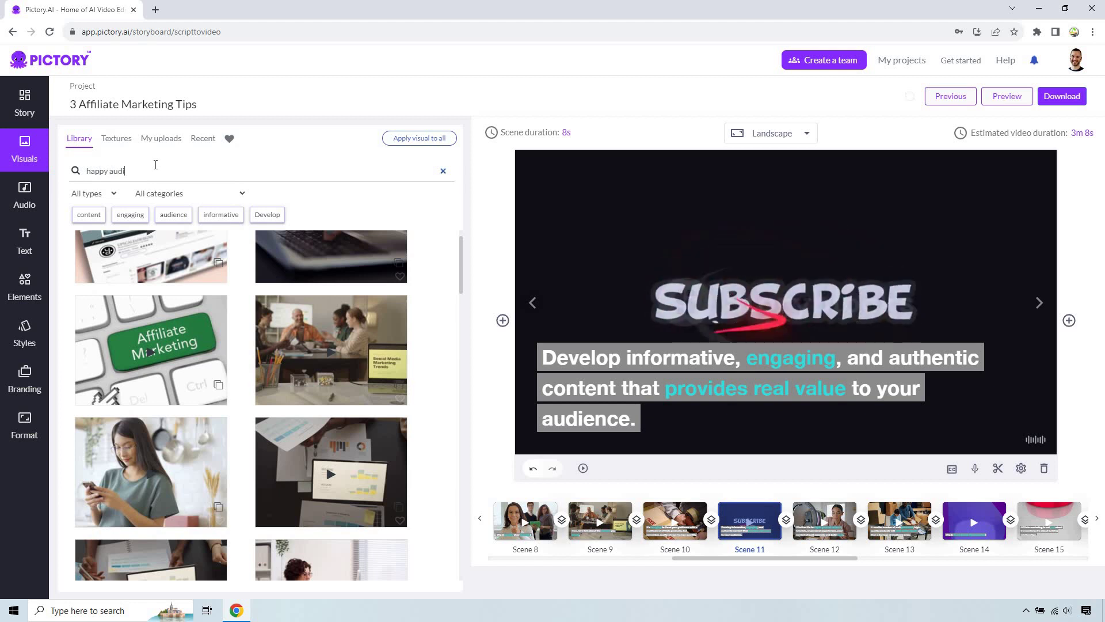
pyautogui.write('ence')
pyautogui.press('Return')
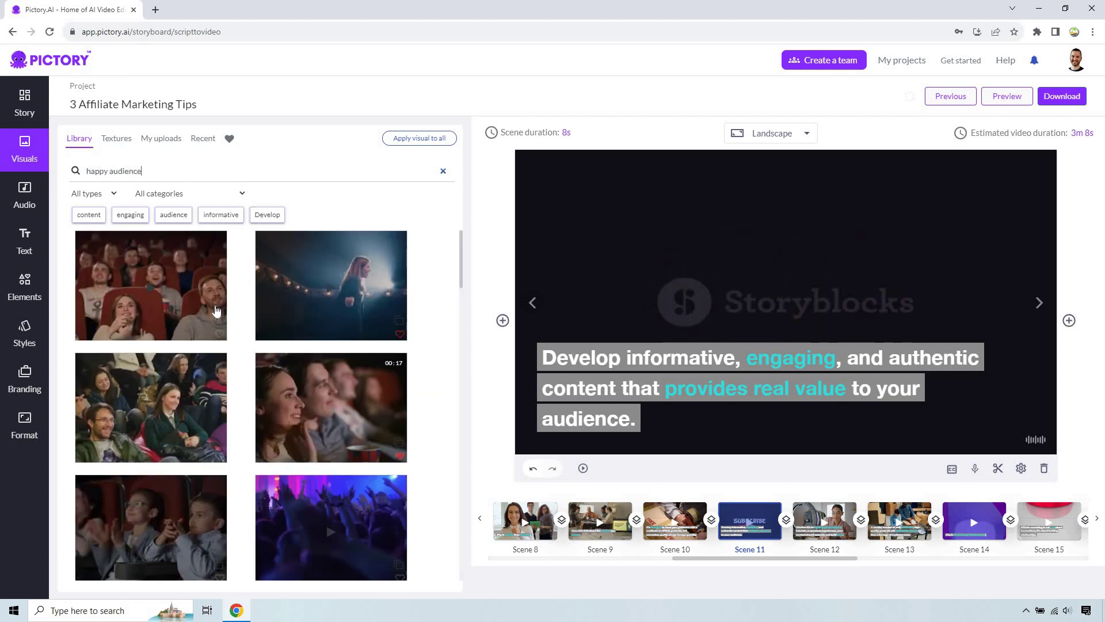
pyautogui.scroll(-15, 226, 322)
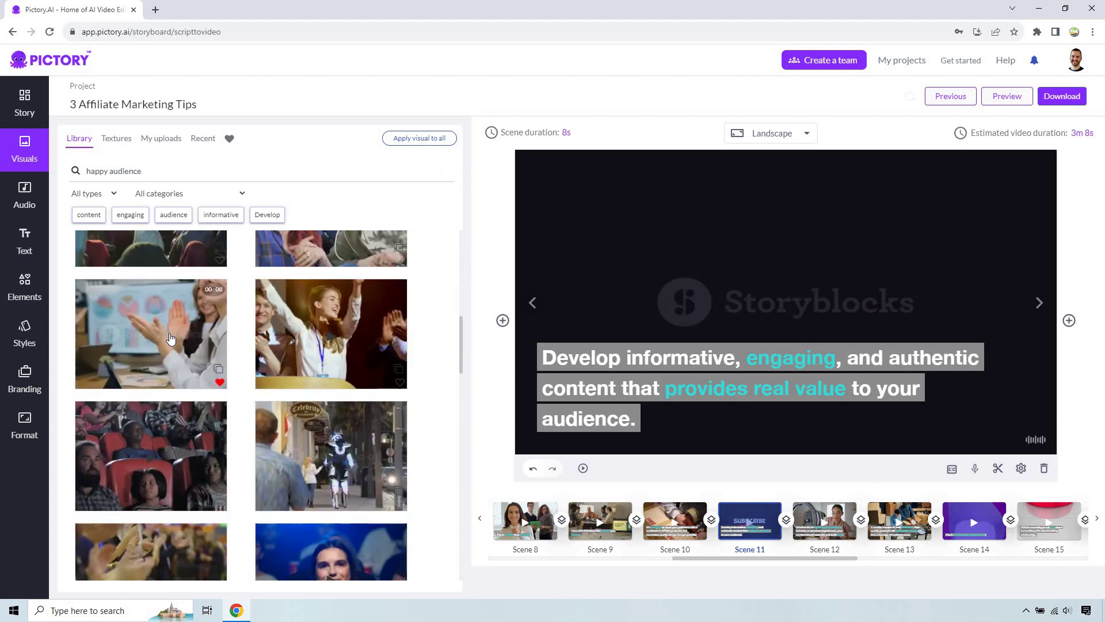
pyautogui.click(171, 338)
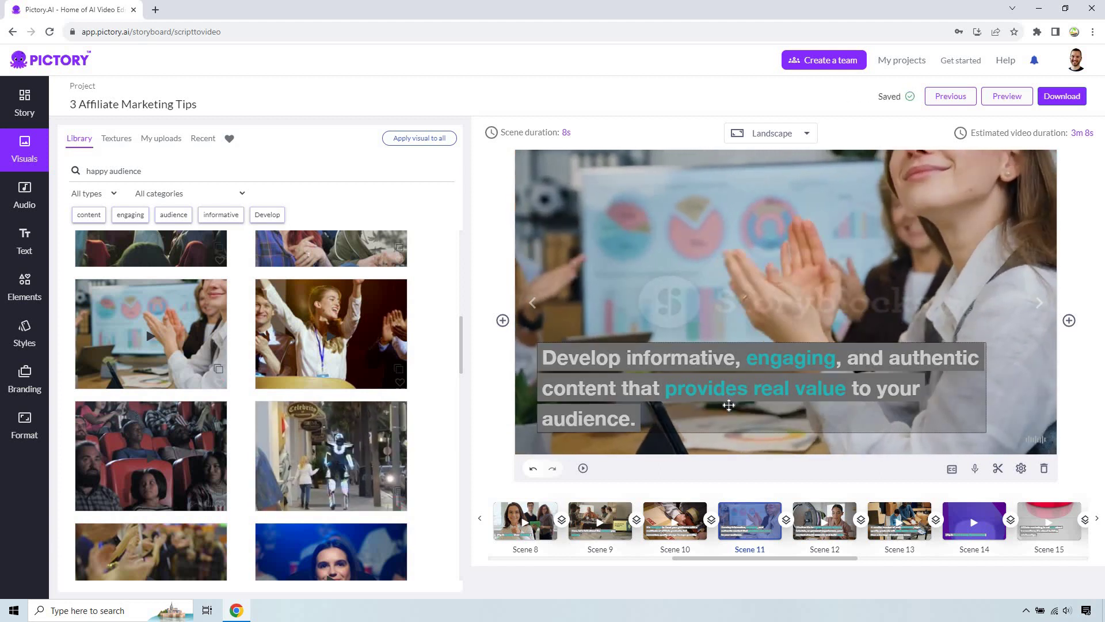
pyautogui.click(844, 518)
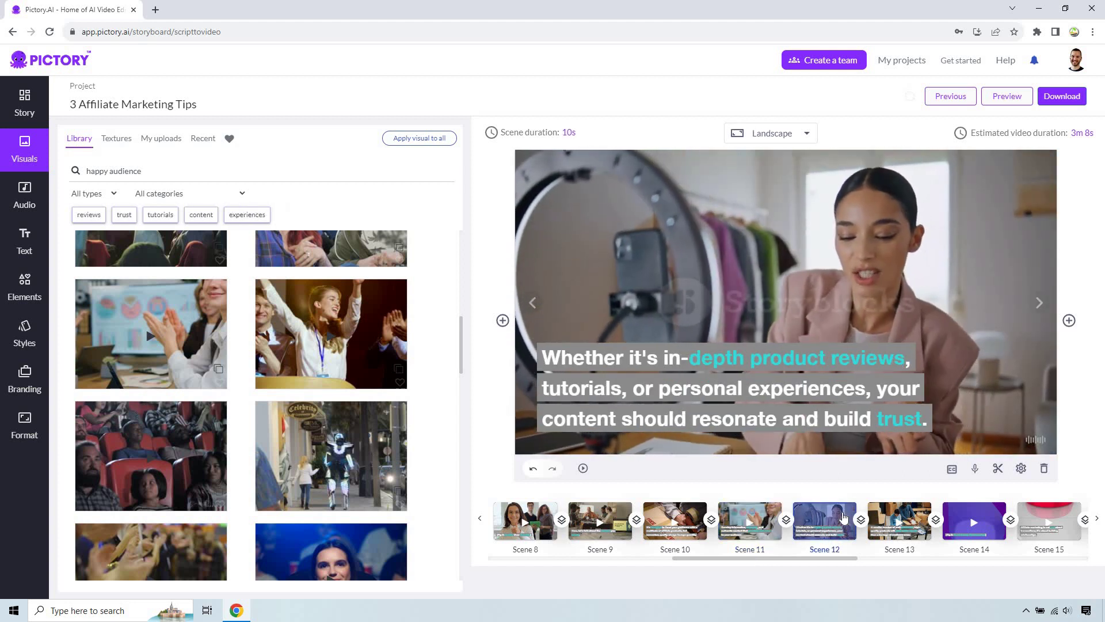
# Step: Select Scene 13 and search the stock visuals for 'results'
pyautogui.click(915, 513)
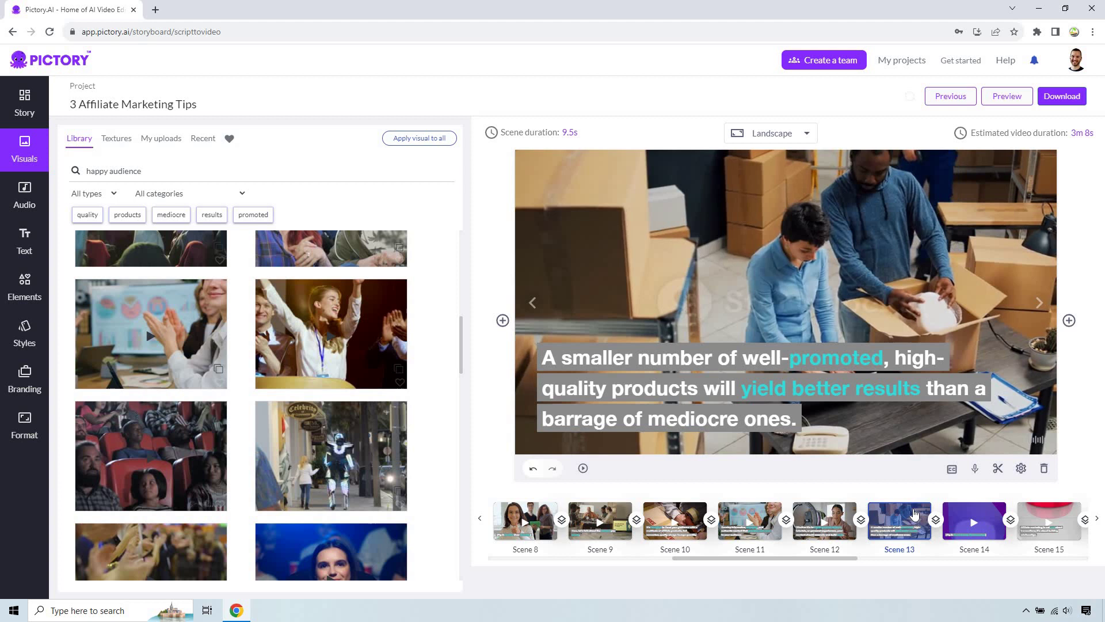
pyautogui.scroll(-3, 345, 288)
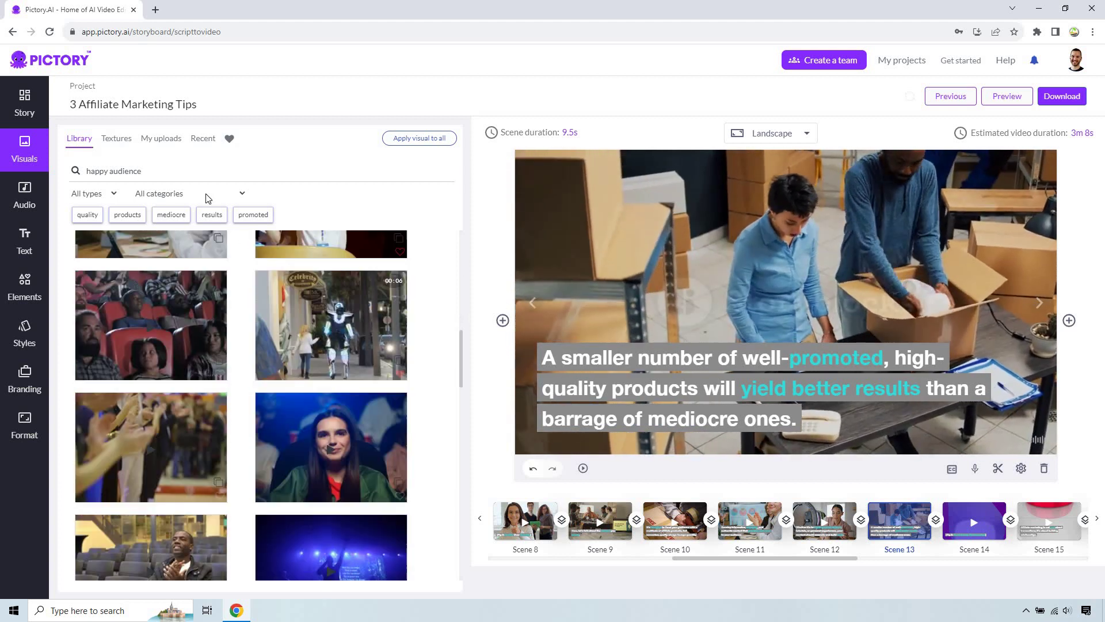
pyautogui.click(200, 170)
pyautogui.hotkey('ctrl', 'a')
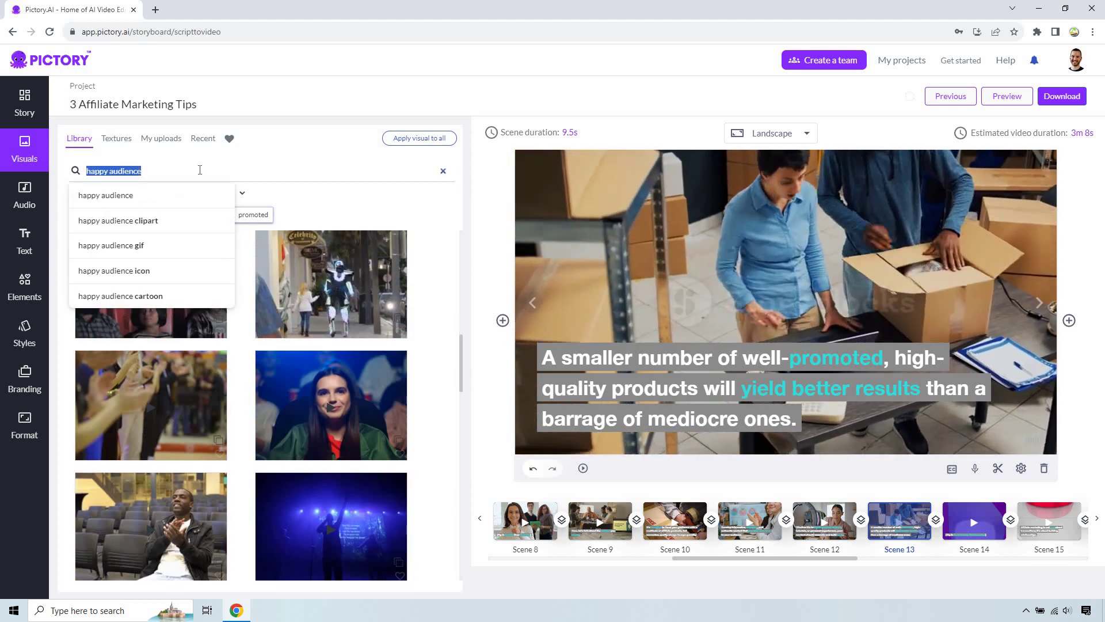
pyautogui.write('results')
pyautogui.press('Return')
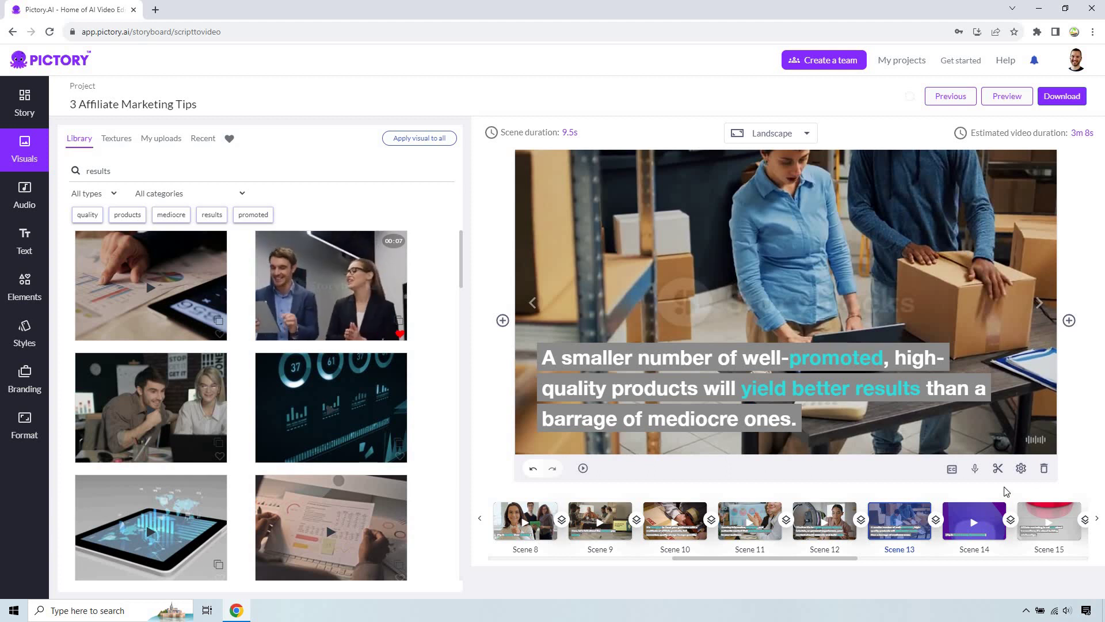
# Step: Apply the high-five clip to Scene 13 and the smiling pair at a laptop to Scene 14
pyautogui.click(320, 272)
pyautogui.click(986, 519)
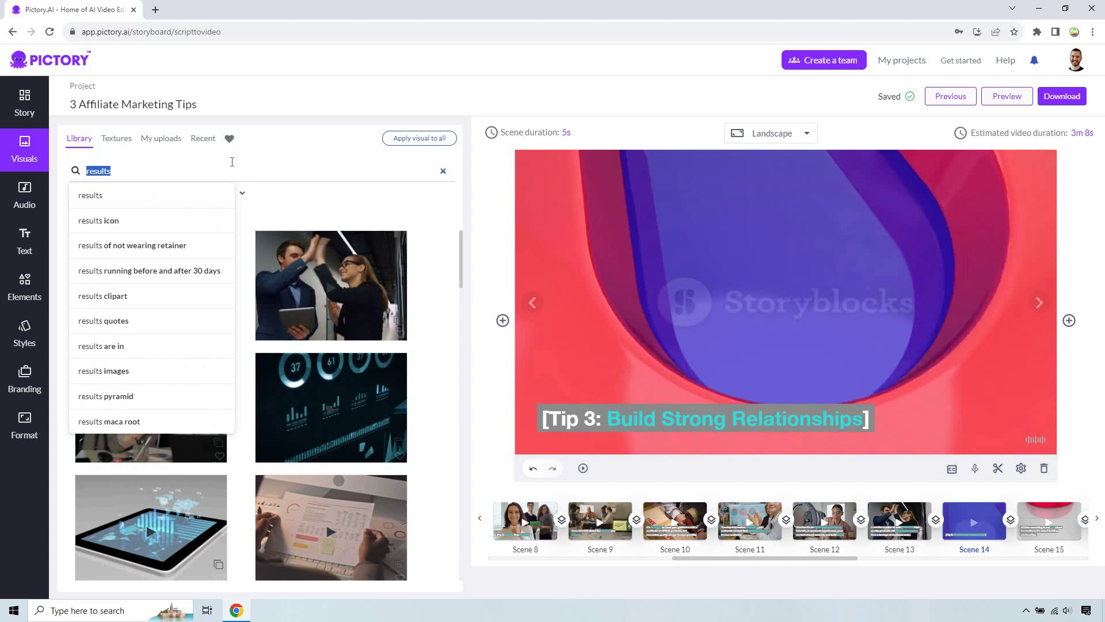
pyautogui.click(319, 148)
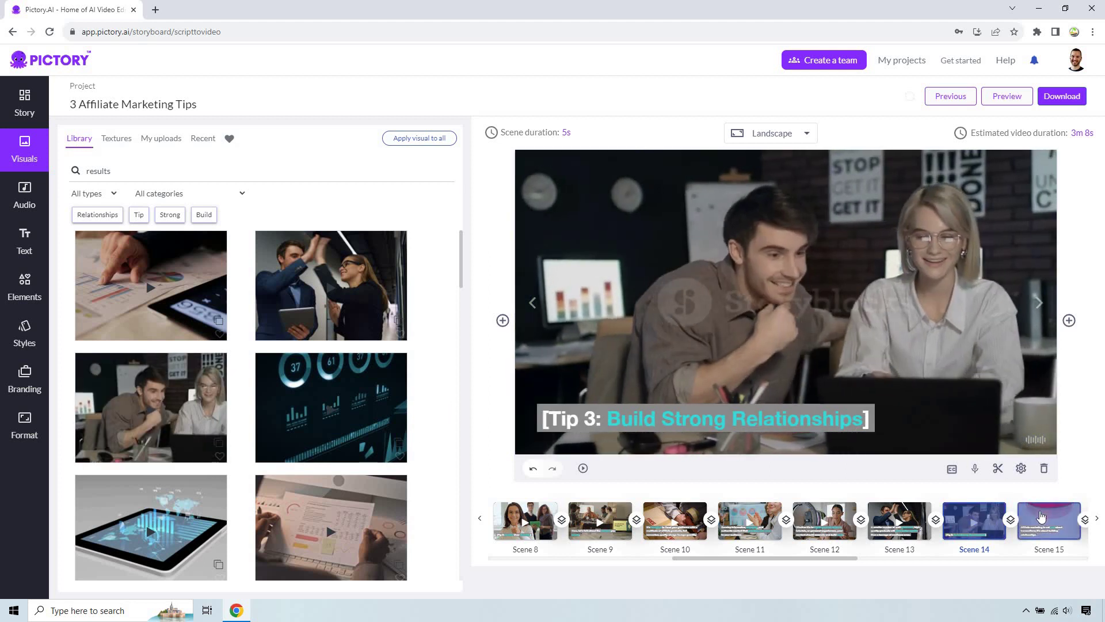
# Step: Select Scene 15 and search the stock visuals for 'relationship marketing'
pyautogui.click(1042, 516)
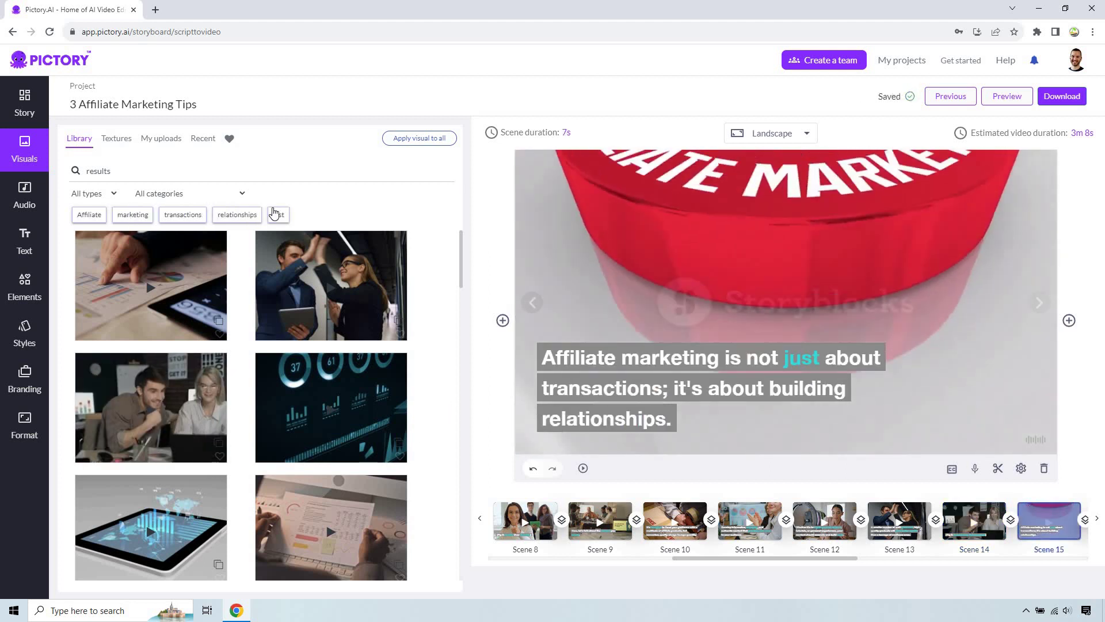
pyautogui.click(216, 170)
pyautogui.hotkey('ctrl', 'a')
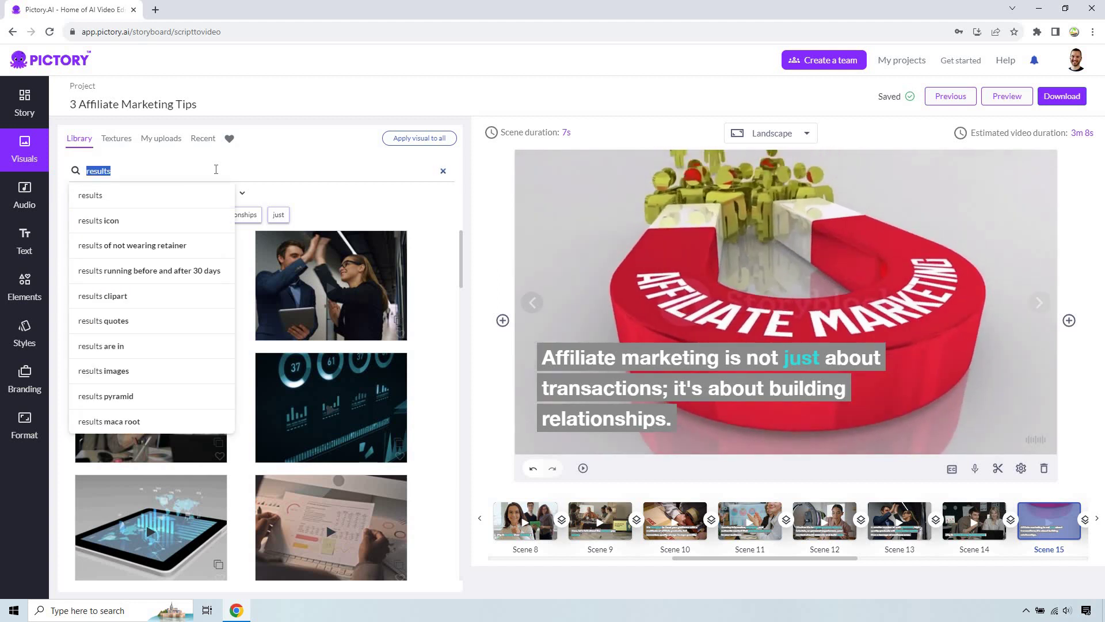
pyautogui.write('relationship marketing')
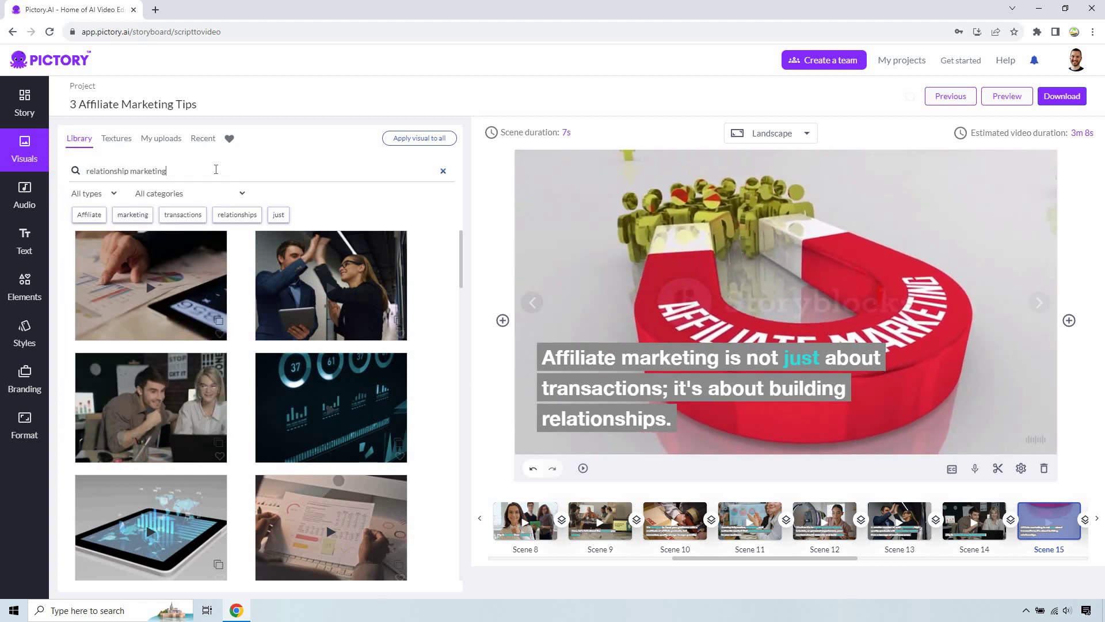
pyautogui.press('Return')
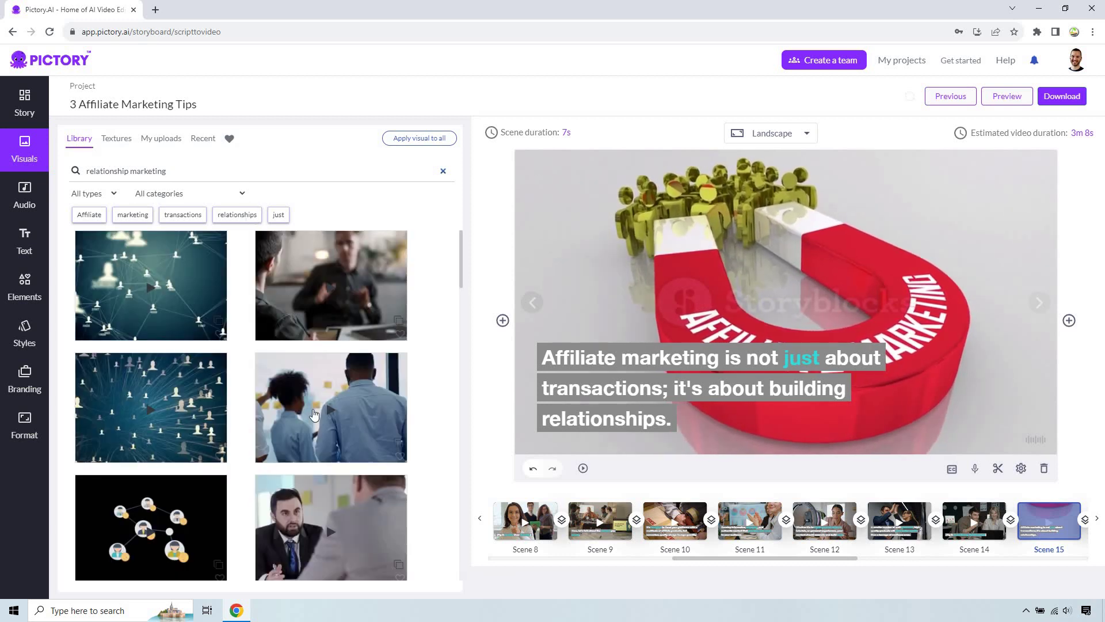
# Step: Apply the business handshake clip to Scene 15, then step through Scenes 16 and 17
pyautogui.scroll(-3, 302, 353)
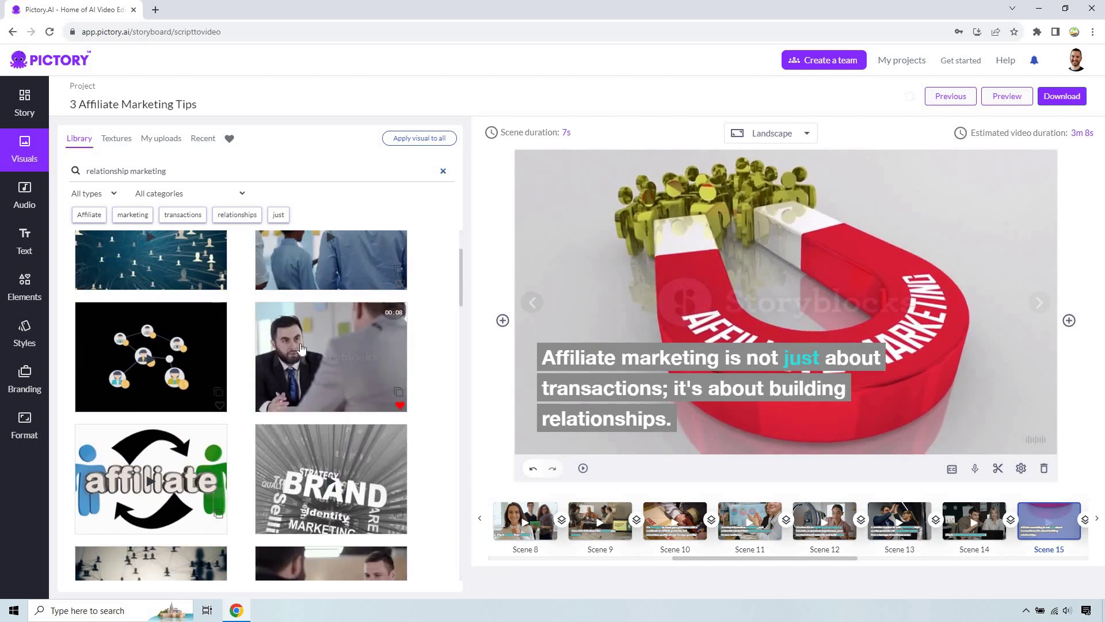
pyautogui.scroll(-2, 318, 463)
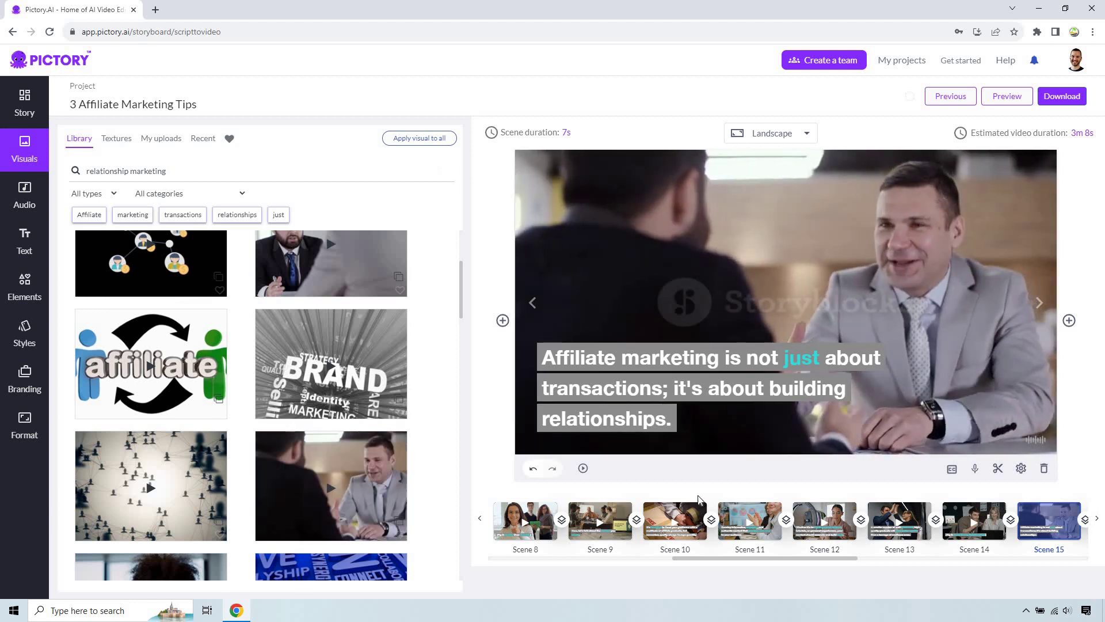
pyautogui.click(1097, 517)
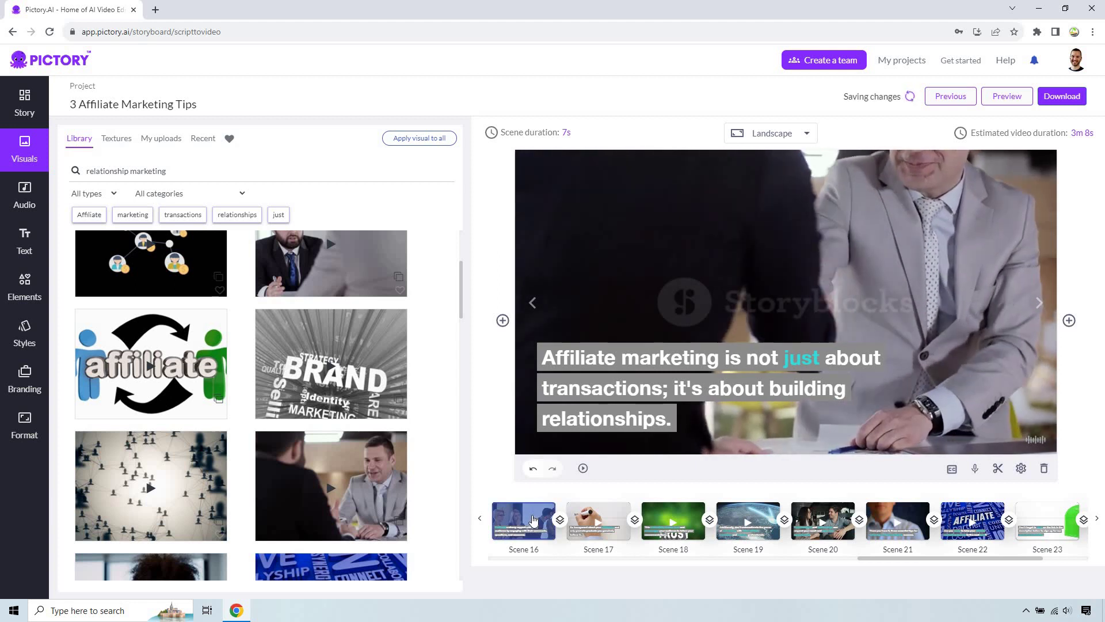
pyautogui.click(528, 521)
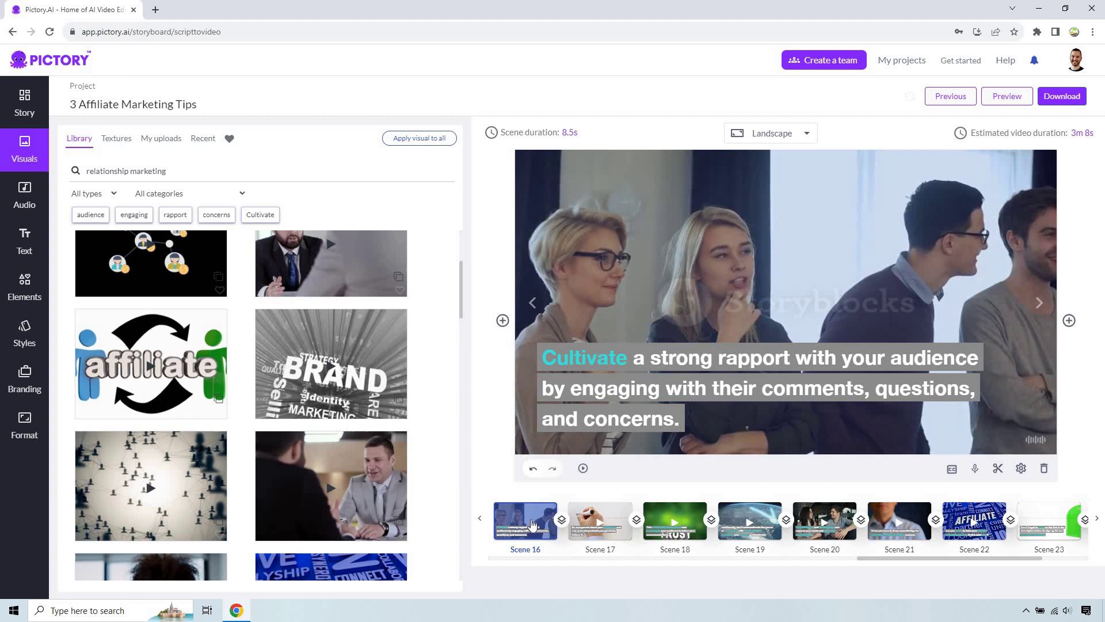
pyautogui.click(617, 510)
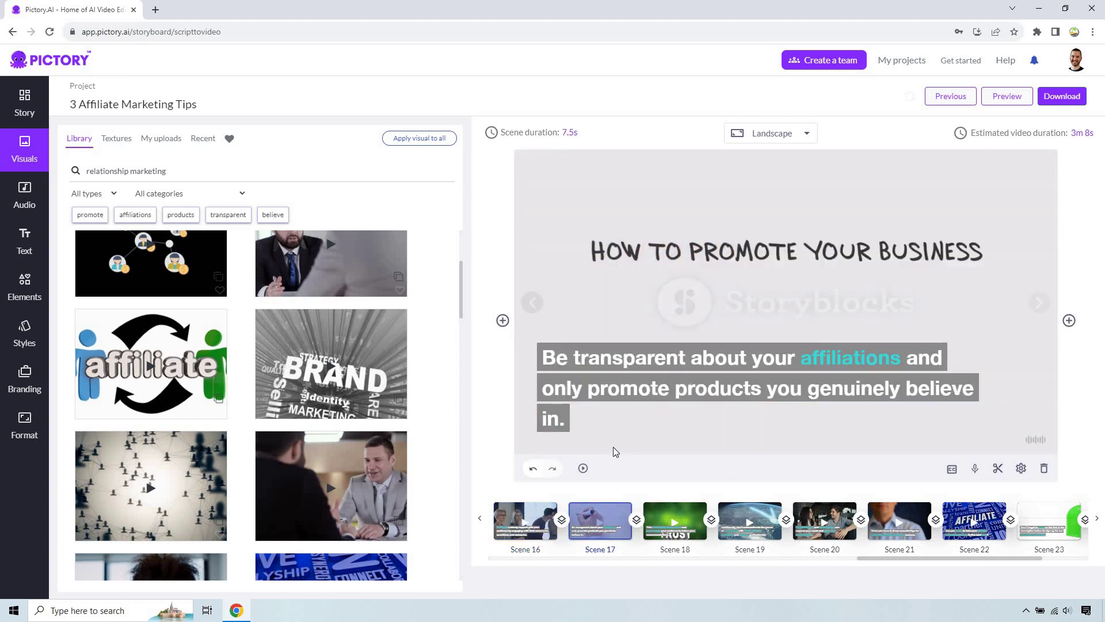
# Step: Search 'trust' and apply the close-up business handshake video to Scene 18
pyautogui.scroll(-10, 295, 324)
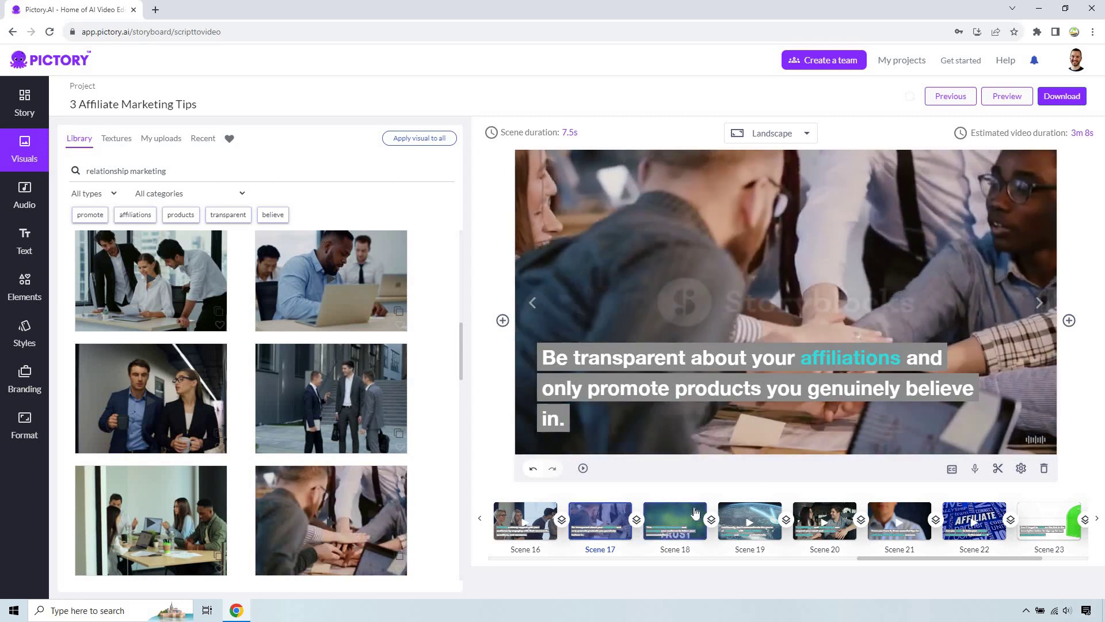
pyautogui.click(674, 521)
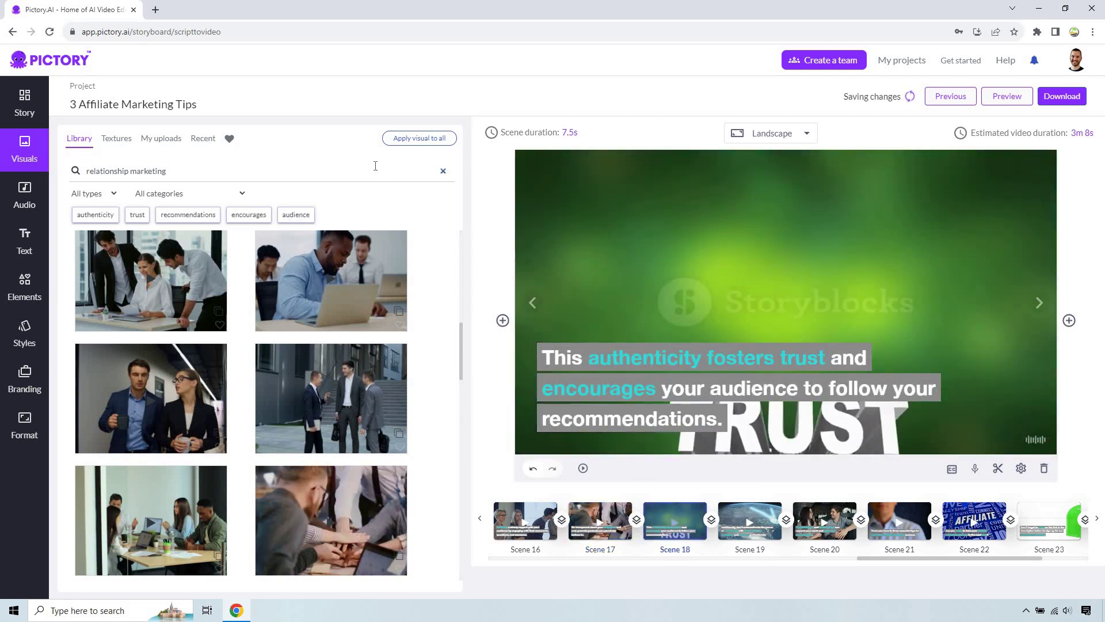
pyautogui.click(200, 173)
pyautogui.hotkey('ctrl', 'a')
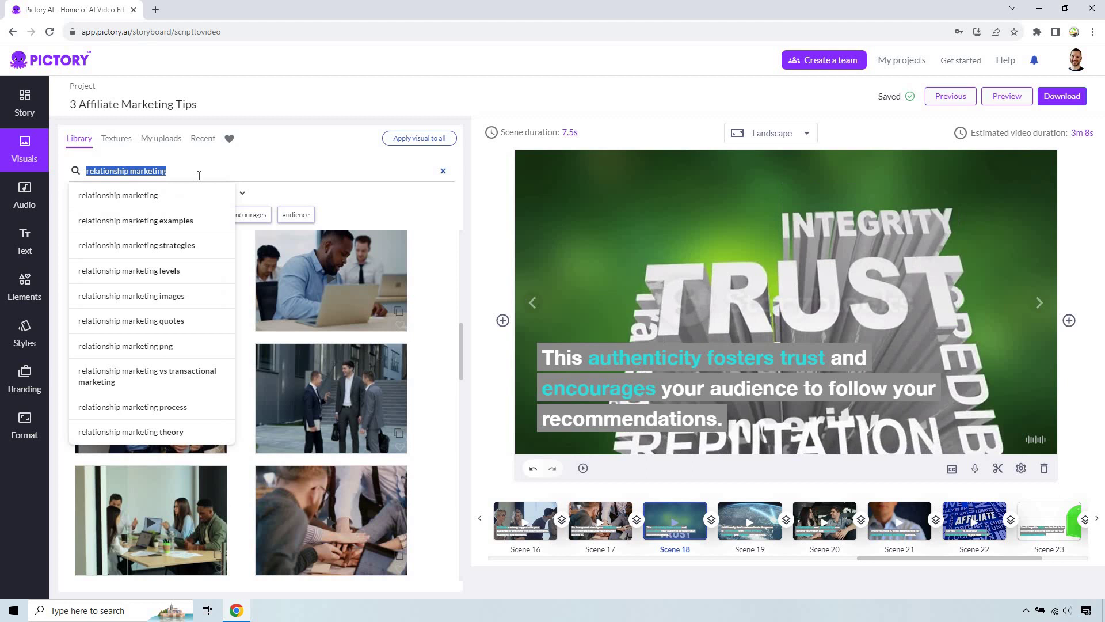
pyautogui.write('trust')
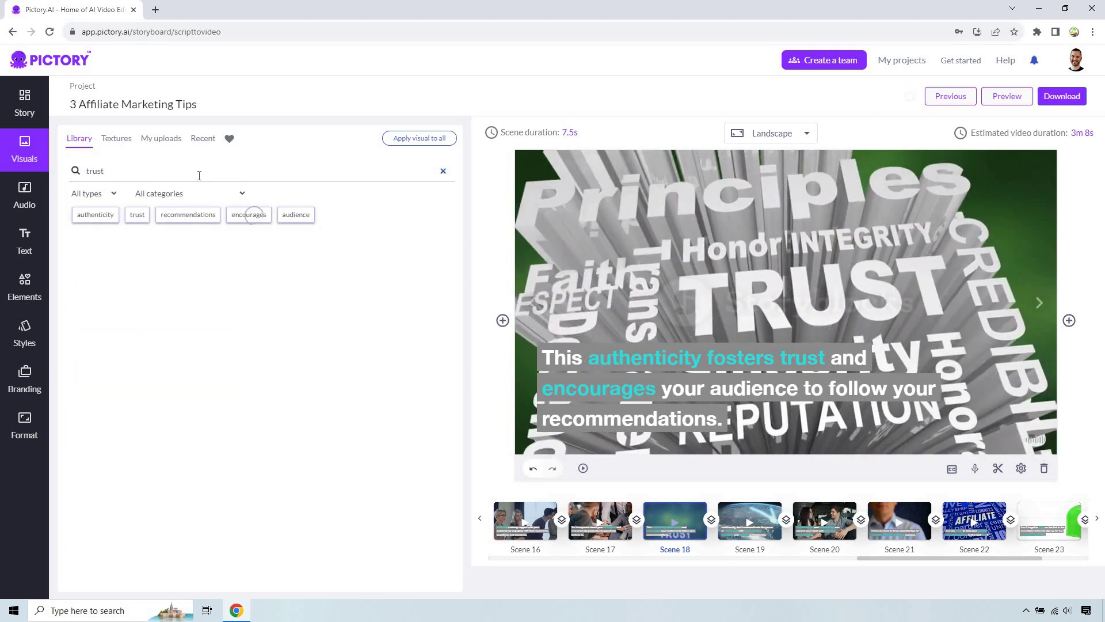
pyautogui.press('Return')
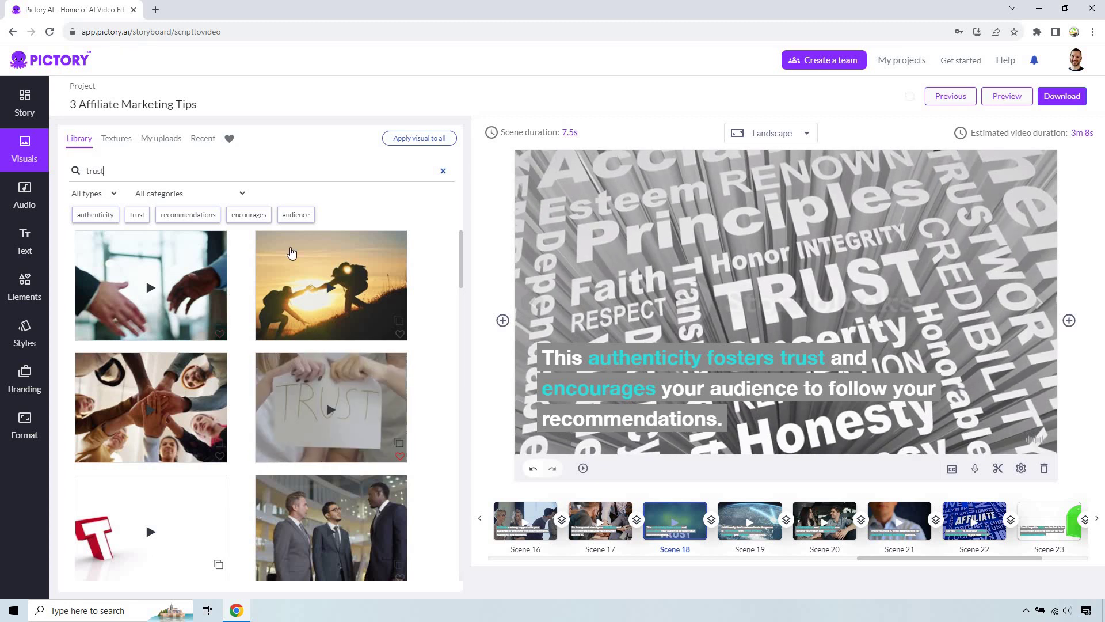
pyautogui.click(196, 257)
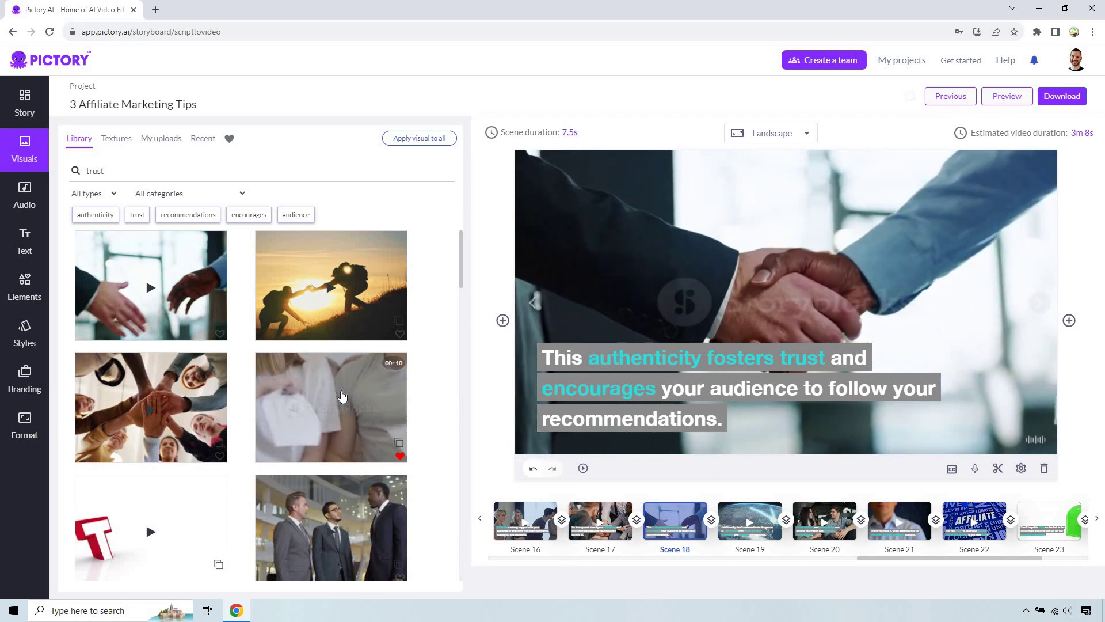
pyautogui.click(768, 514)
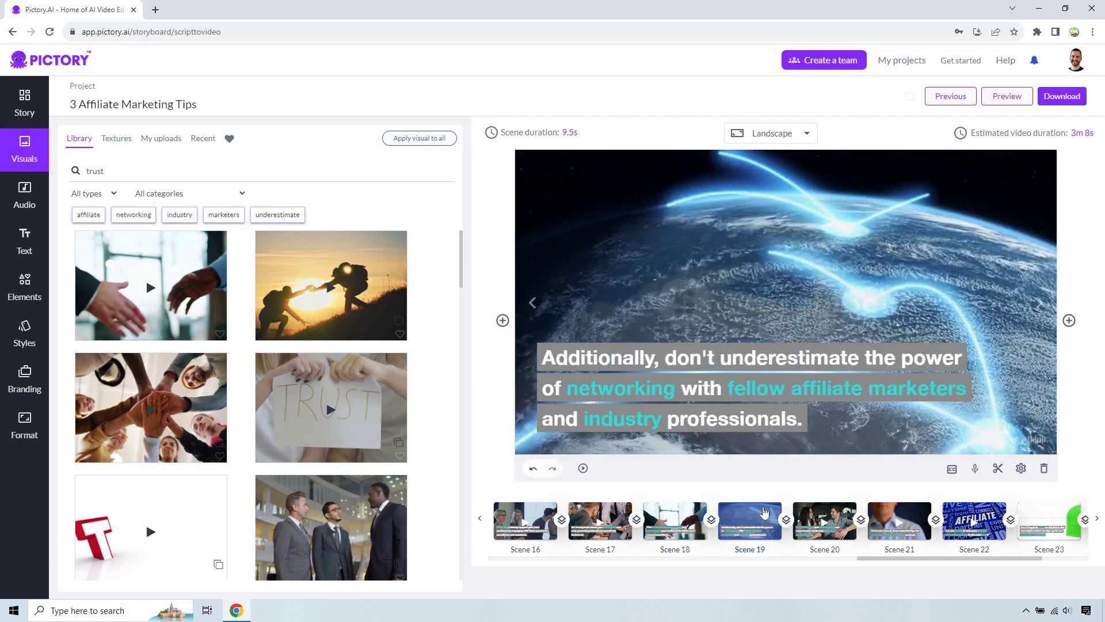
# Step: Move past Scene 20 to Scene 21 and search the visuals for 'marketing'
pyautogui.click(836, 521)
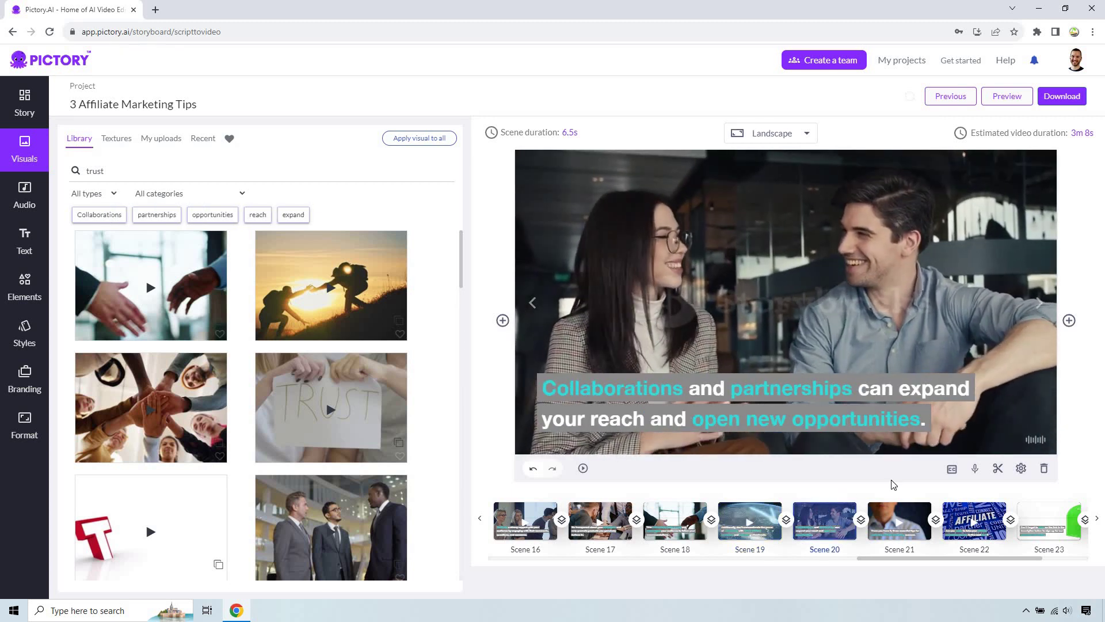
pyautogui.click(907, 514)
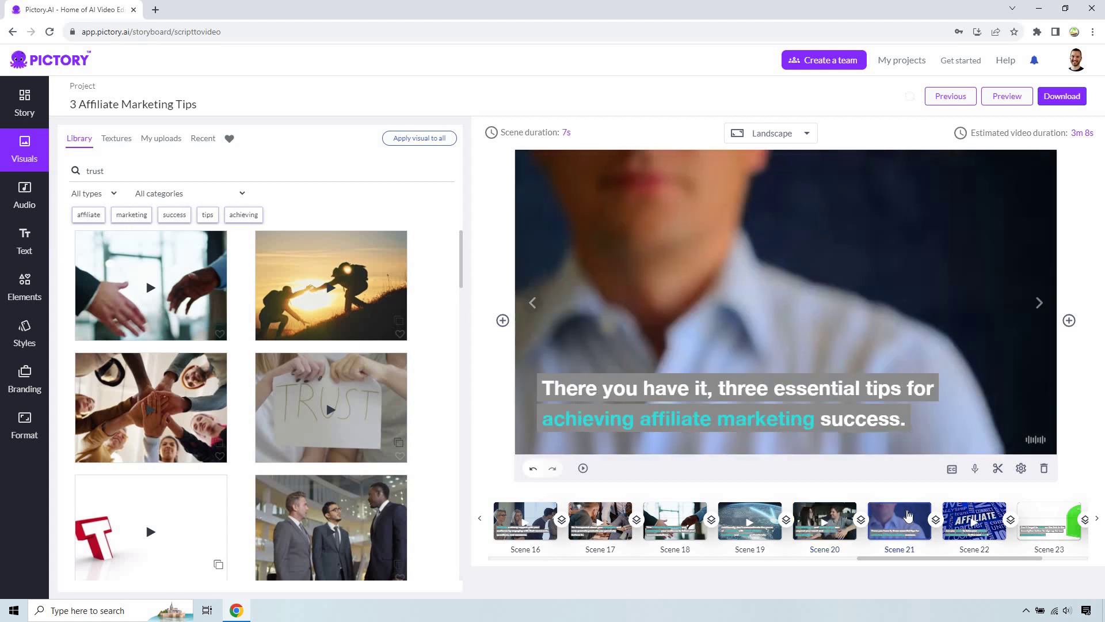
pyautogui.click(175, 174)
pyautogui.write('marketing')
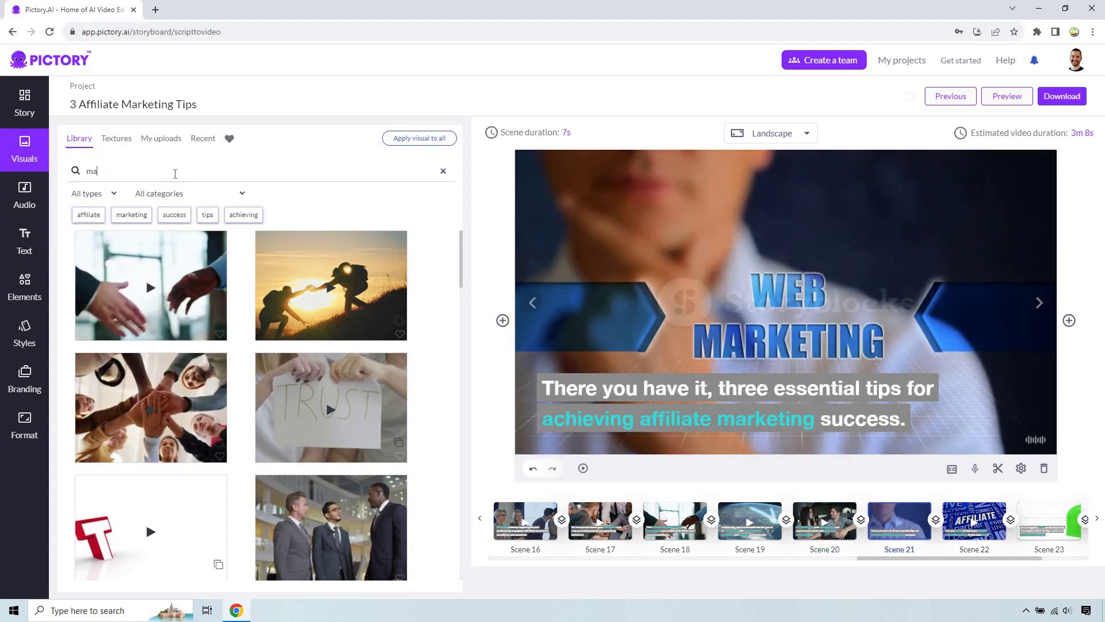
pyautogui.press('Return')
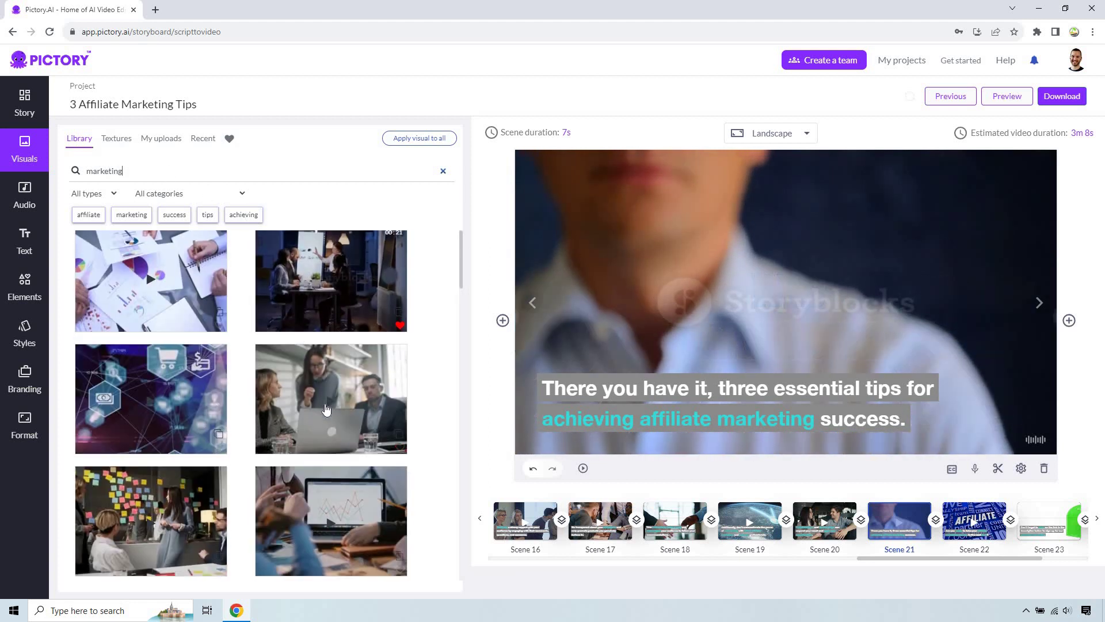
# Step: Apply the overhead laptop-desk video to Scene 21 and check its settings popup
pyautogui.scroll(-2, 315, 368)
pyautogui.scroll(-2, 162, 411)
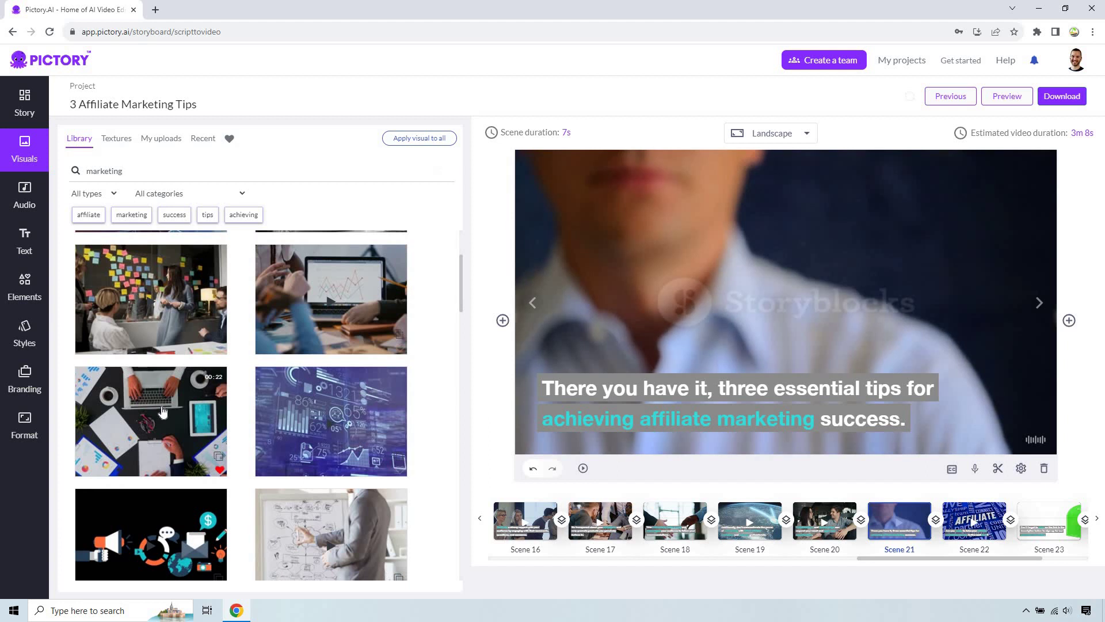
pyautogui.click(165, 410)
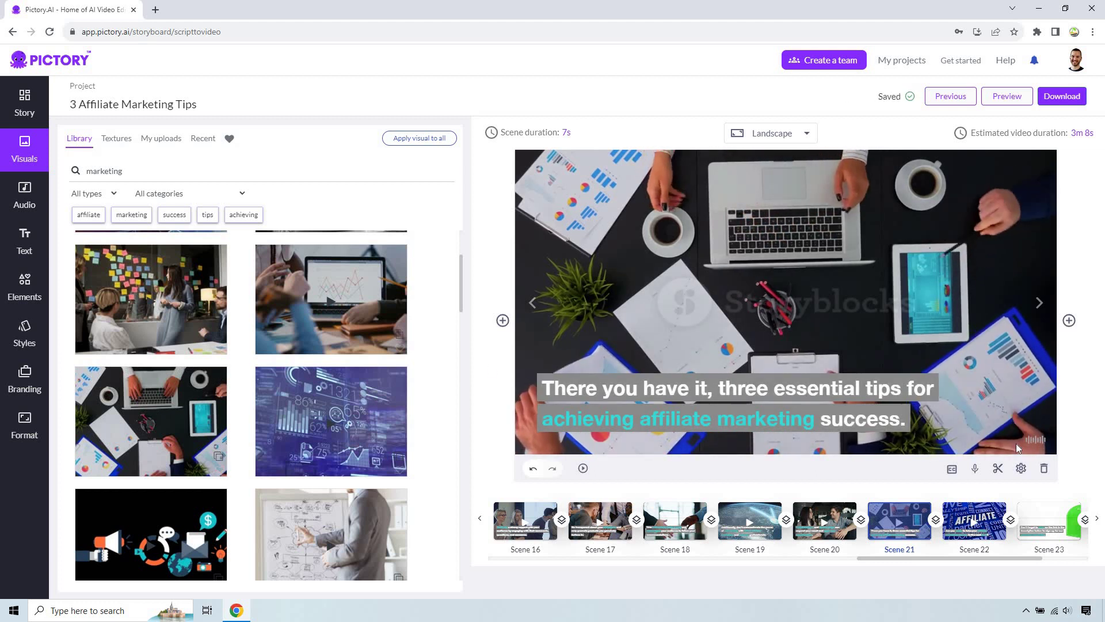
pyautogui.click(1021, 468)
pyautogui.click(945, 584)
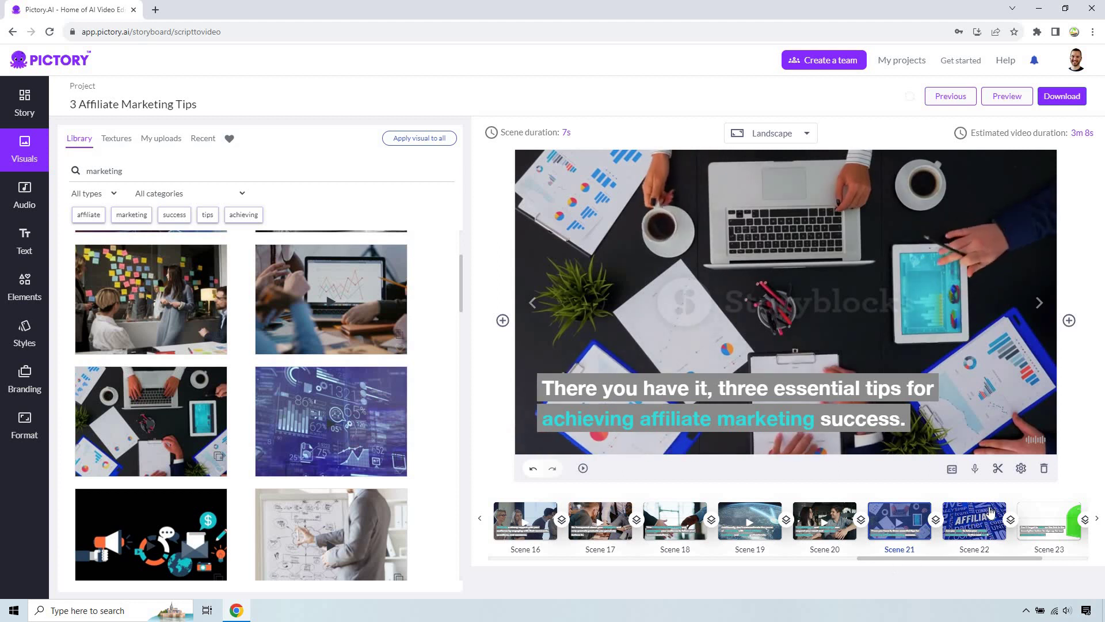
# Step: Search 'affiliate' and apply the colleagues-at-laptop clip to Scene 22
pyautogui.click(990, 511)
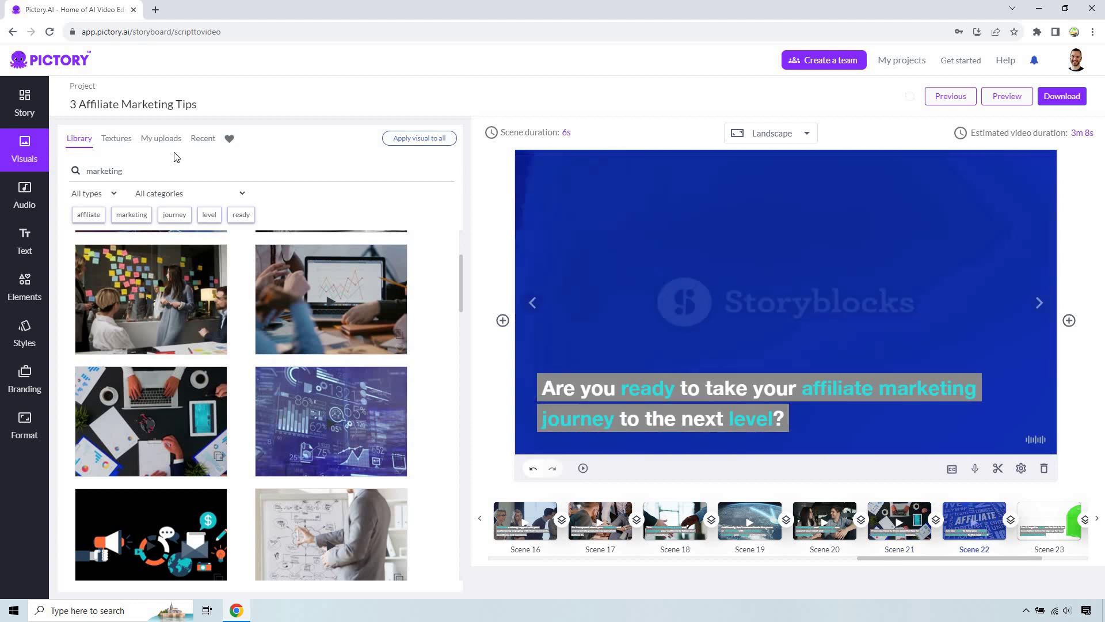
pyautogui.doubleClick(163, 171)
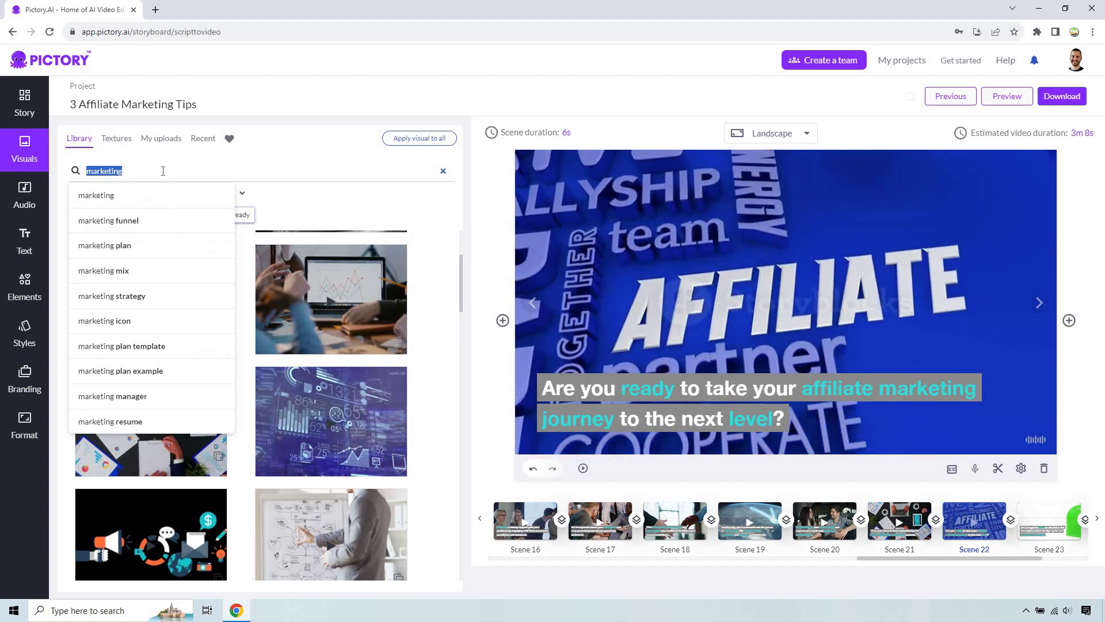
pyautogui.write('affiliate')
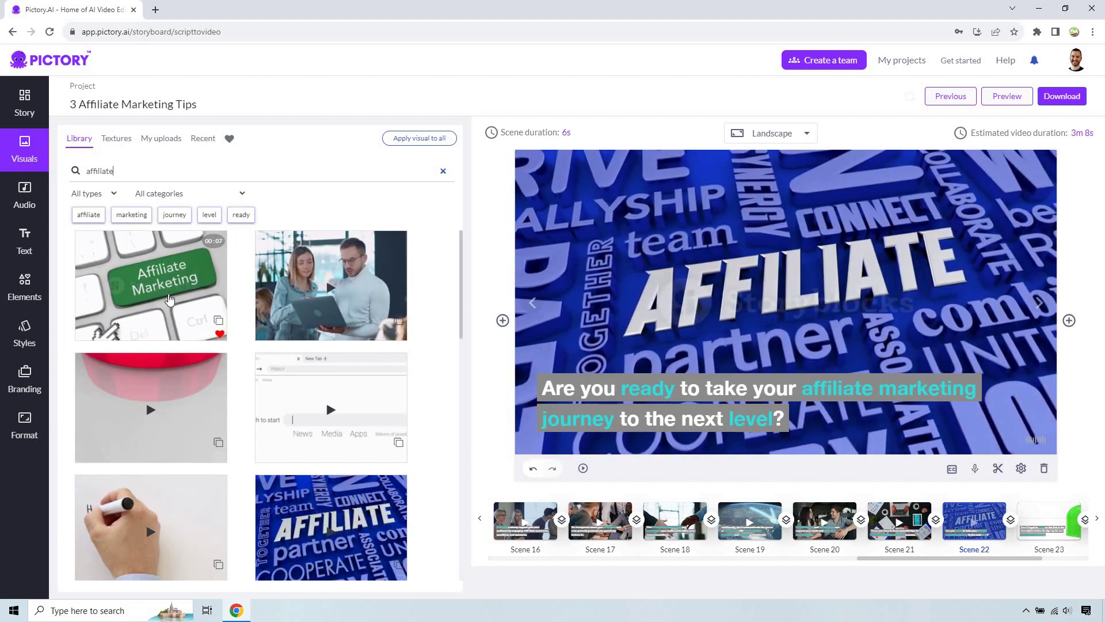
pyautogui.scroll(-8, 347, 302)
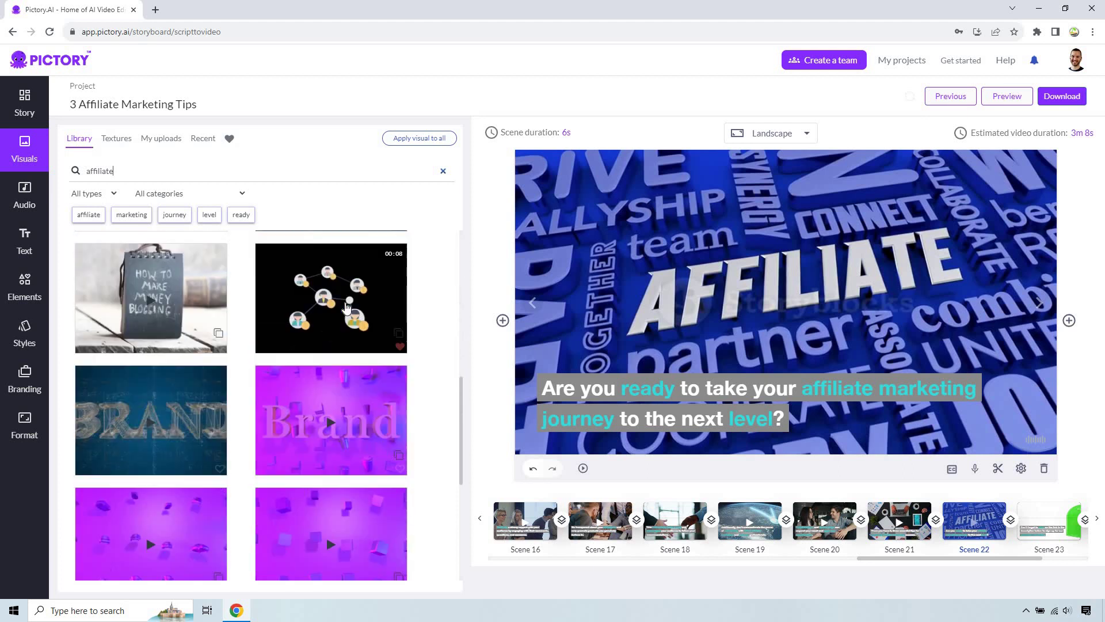
pyautogui.scroll(-5, 346, 308)
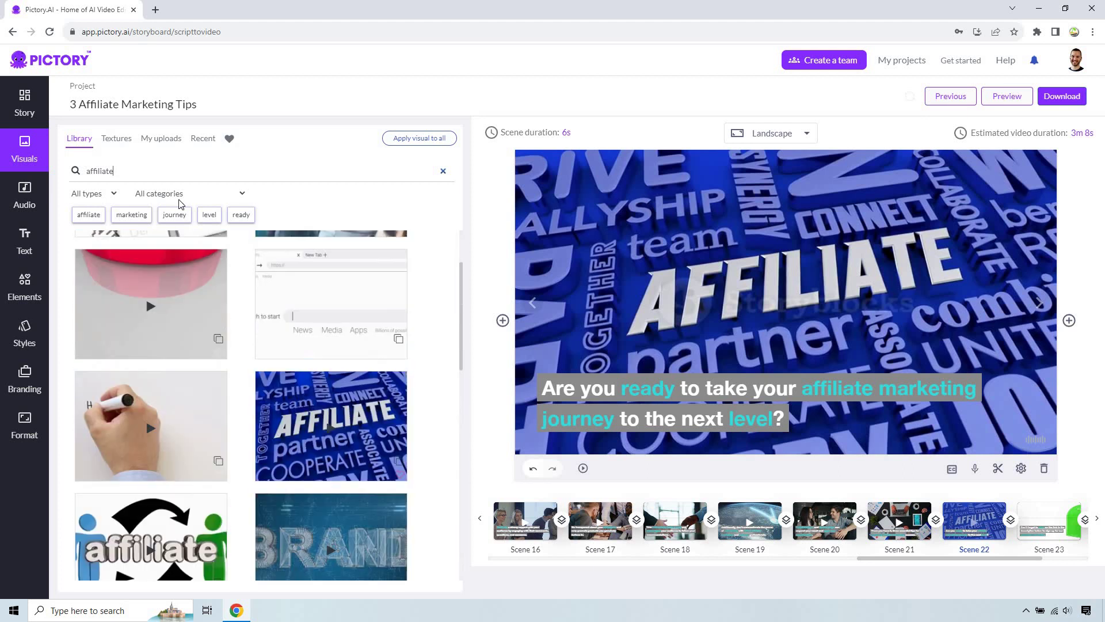
pyautogui.doubleClick(182, 175)
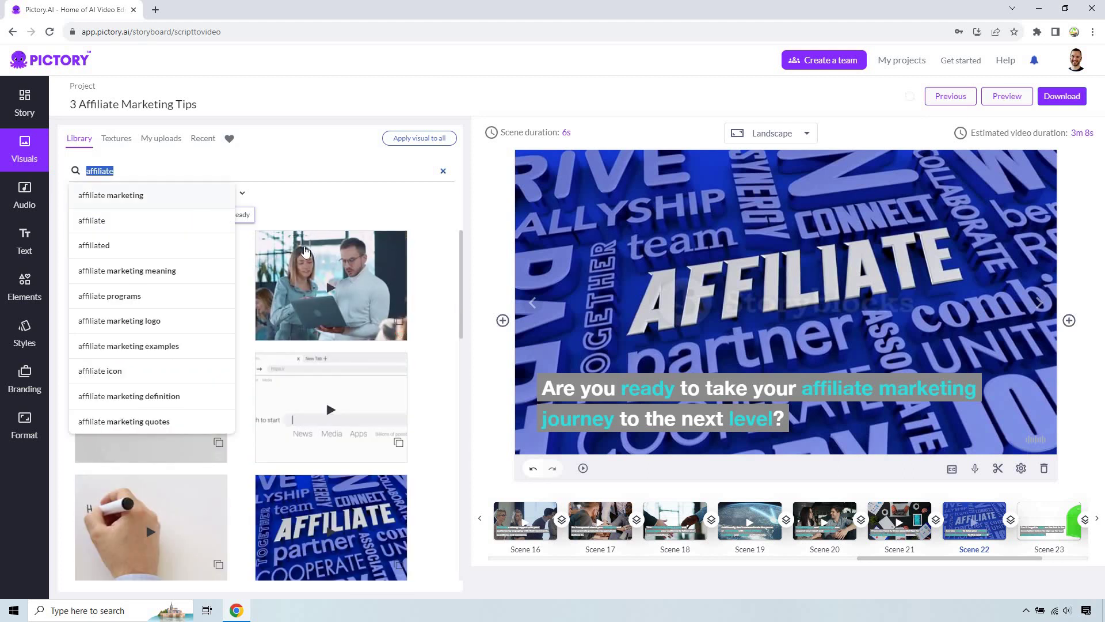
pyautogui.click(309, 253)
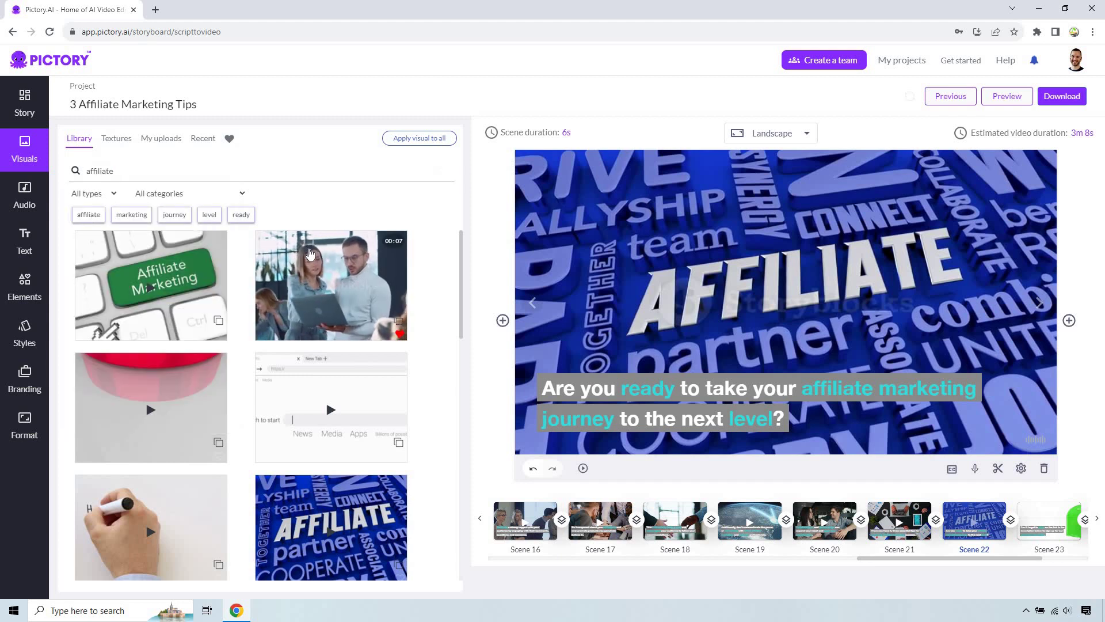
pyautogui.click(310, 253)
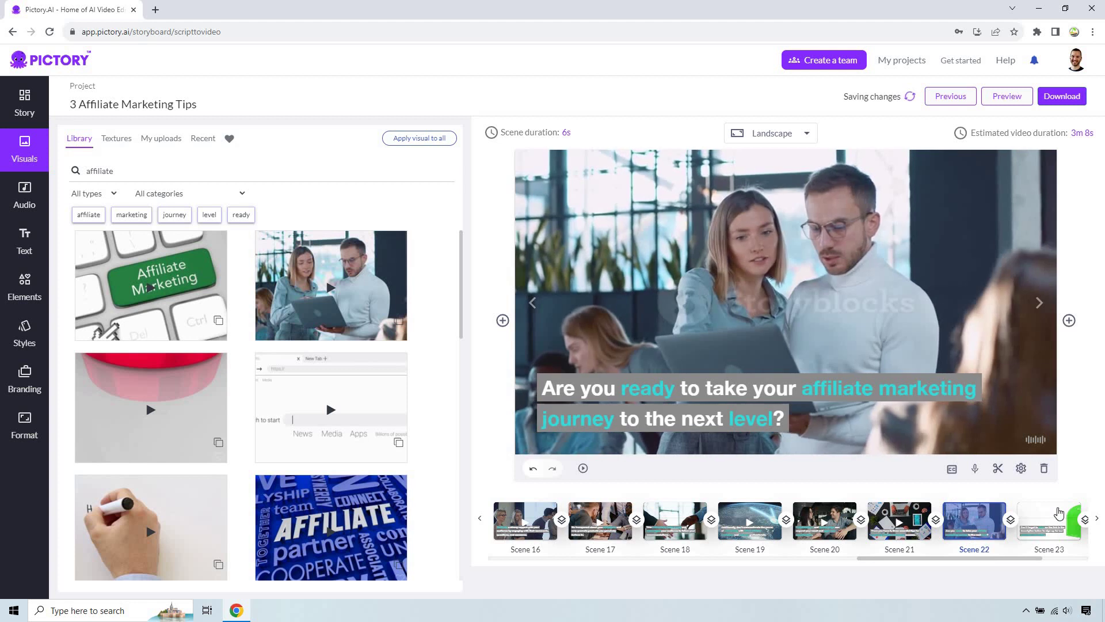
# Step: Search 'marketing education' and apply the first whiteboard-diagram clip to Scene 23
pyautogui.click(1059, 513)
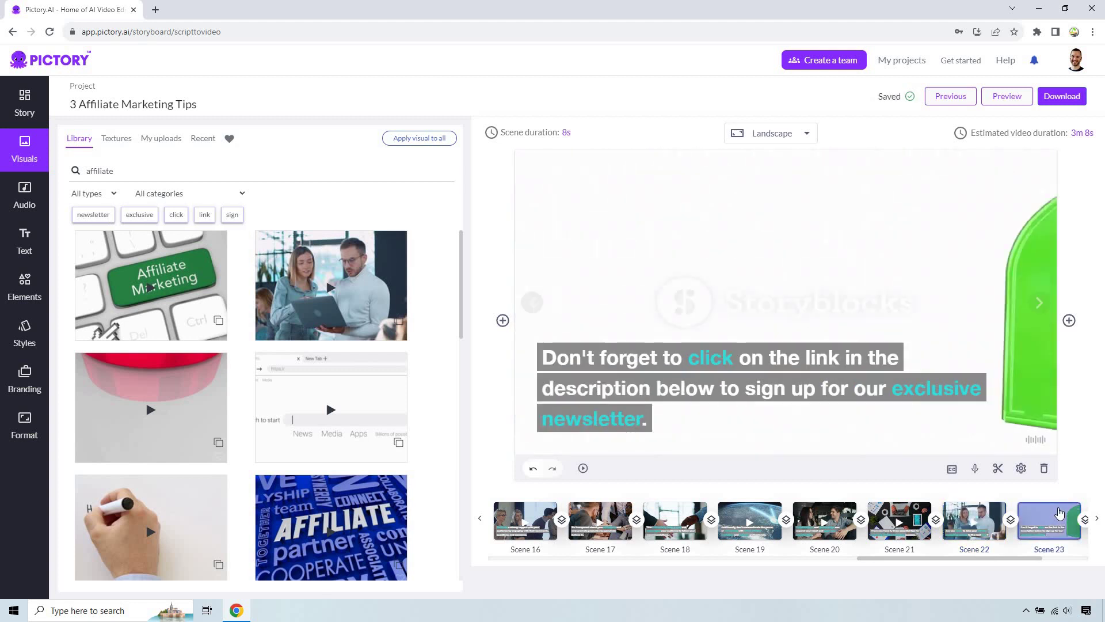
pyautogui.click(189, 168)
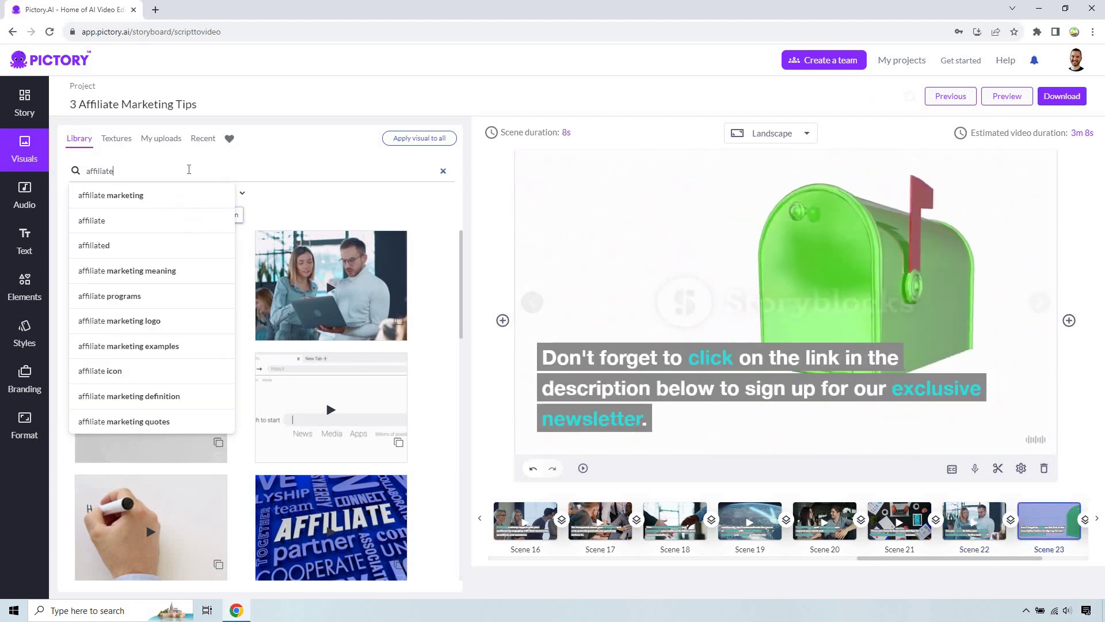
pyautogui.doubleClick(189, 169)
pyautogui.write('ma')
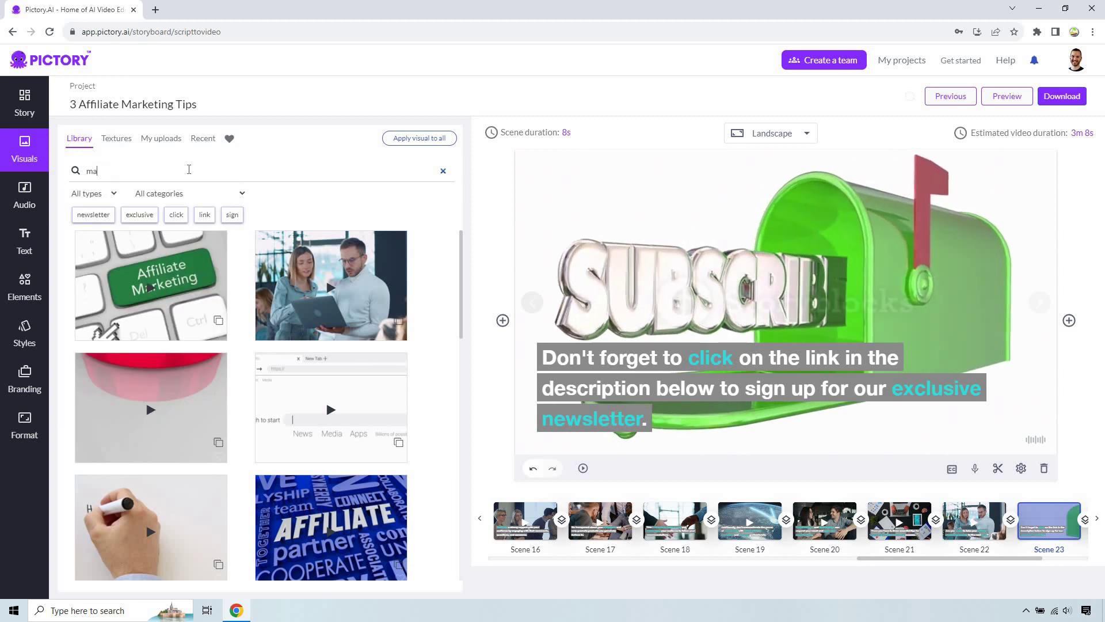
pyautogui.write('rketing edua')
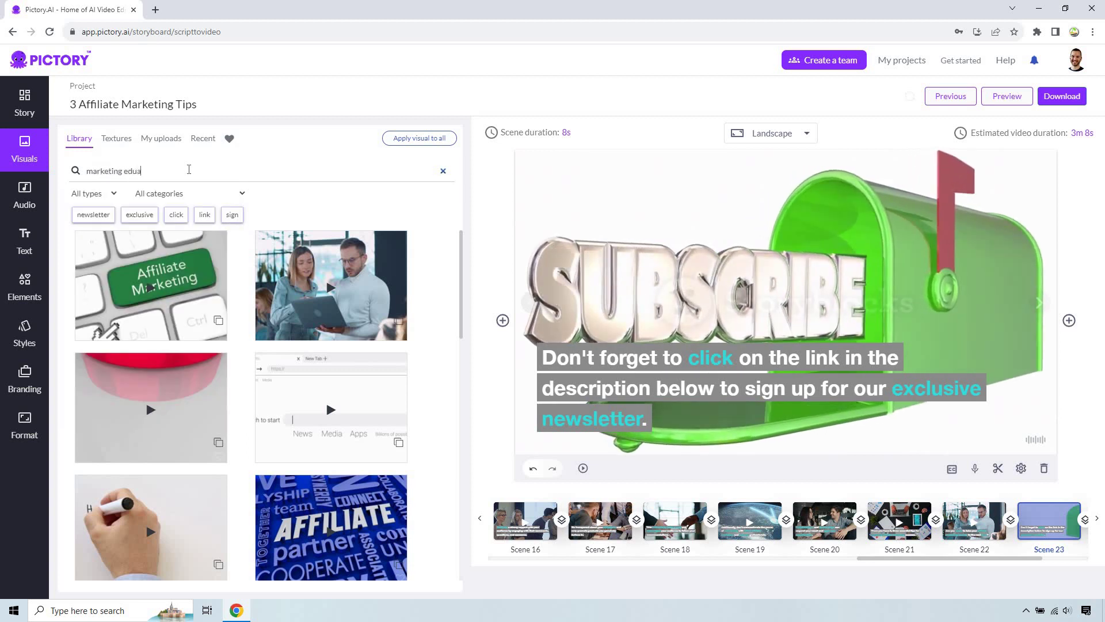
pyautogui.press('BackSpace')
pyautogui.write('cation')
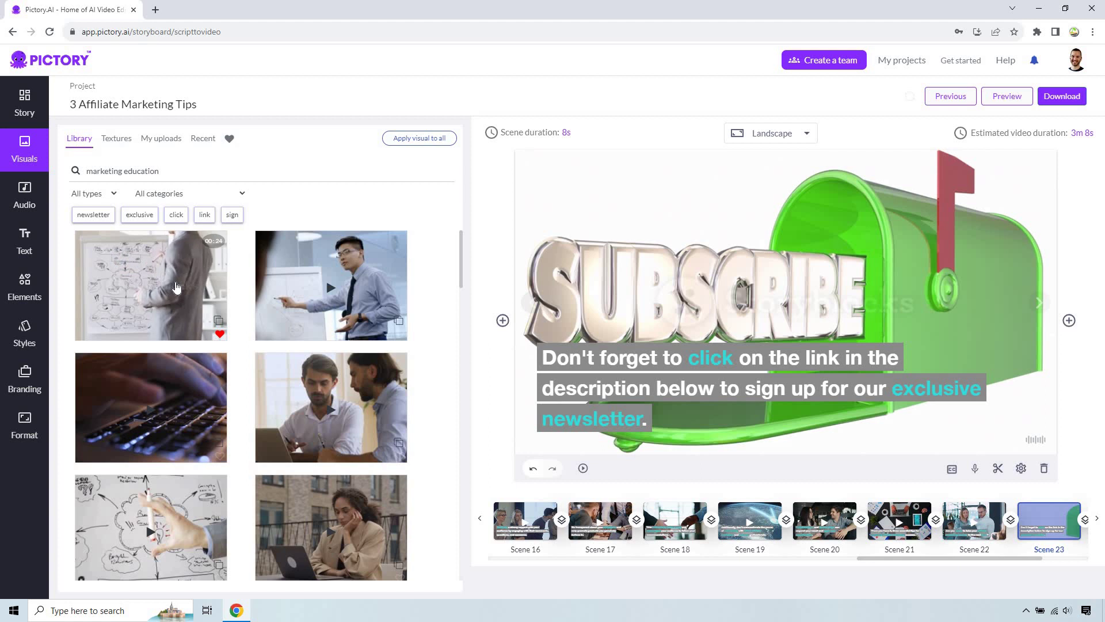
pyautogui.click(176, 288)
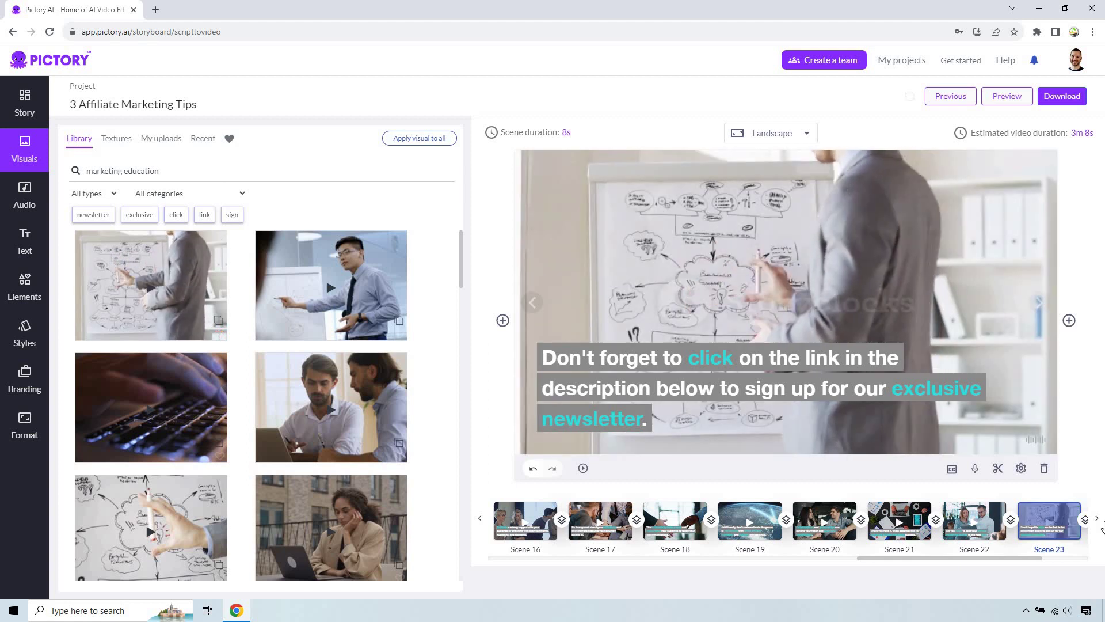
pyautogui.click(1097, 518)
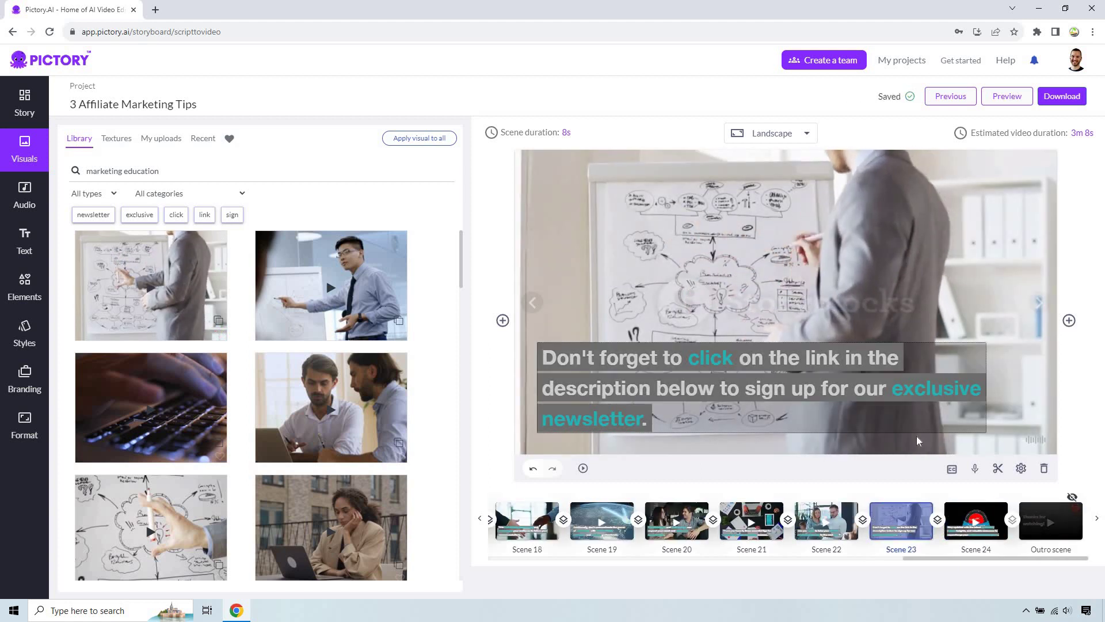
# Step: Apply the man-presenting-at-whiteboard clip to Scene 24, the 'Stay updated' scene
pyautogui.click(987, 513)
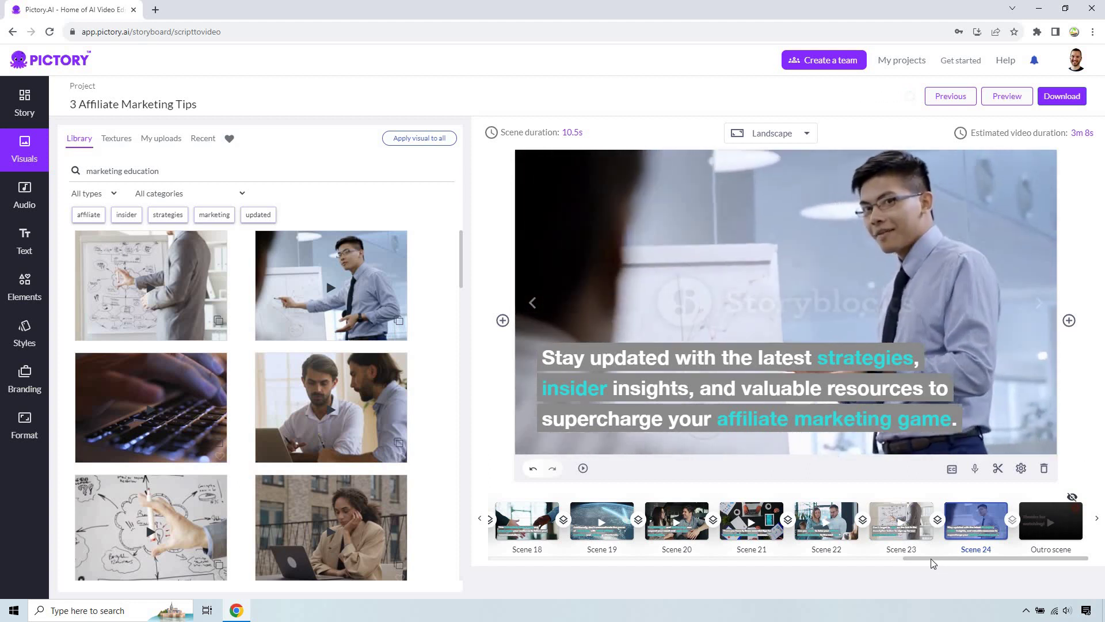
pyautogui.hscroll(-15, 540, 568)
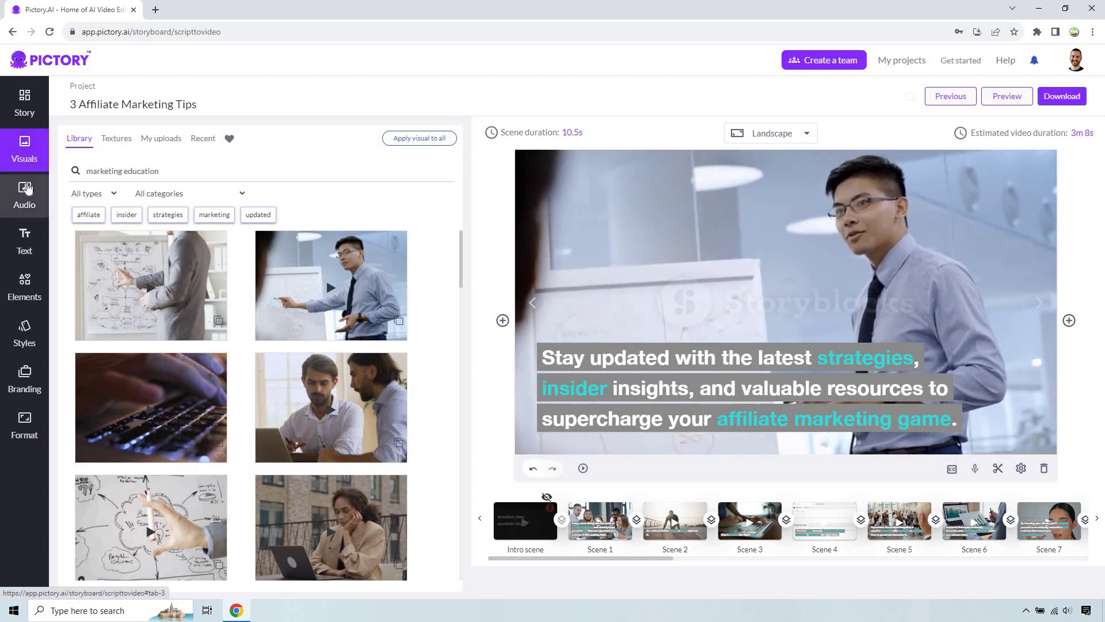
# Step: Browse the Audio voice-over library and apply the English (US) Aiden male voice
pyautogui.click(24, 196)
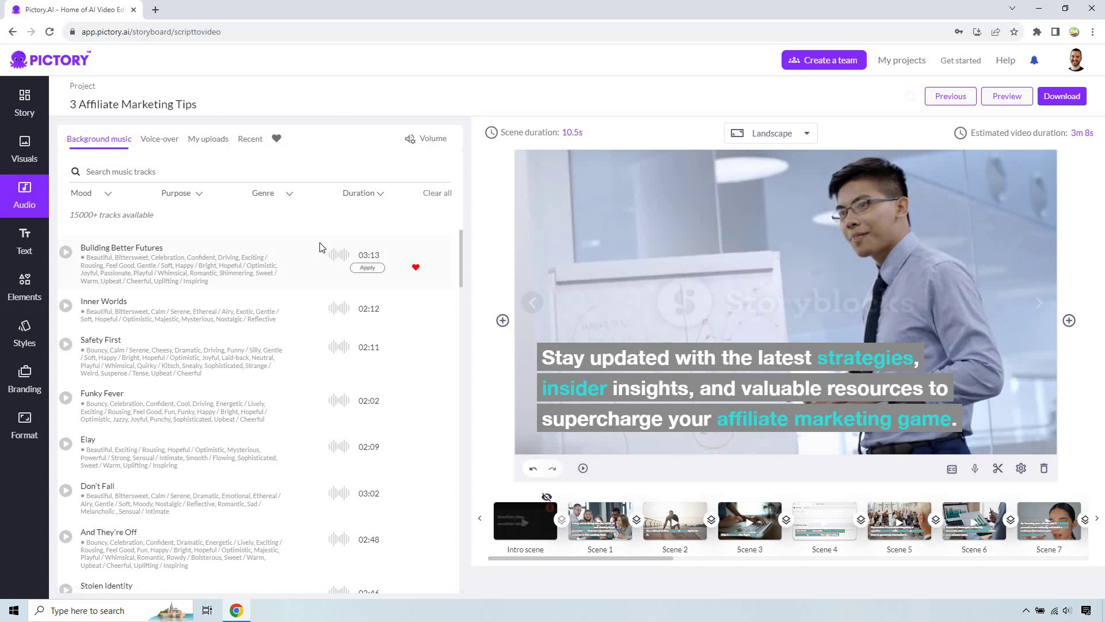
pyautogui.click(162, 141)
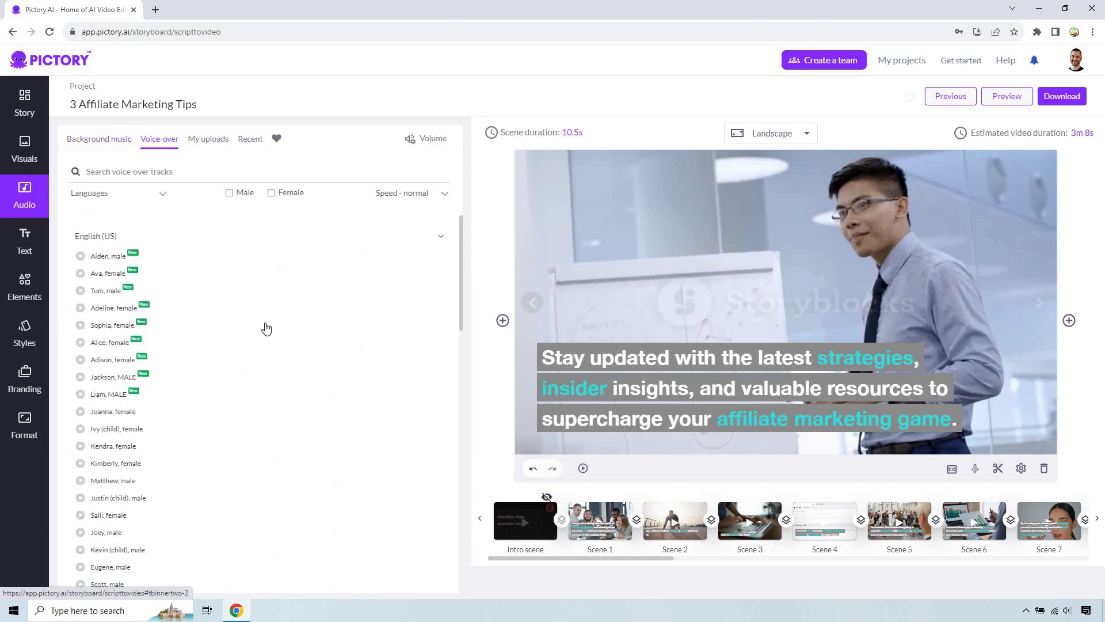
pyautogui.scroll(-5, 299, 305)
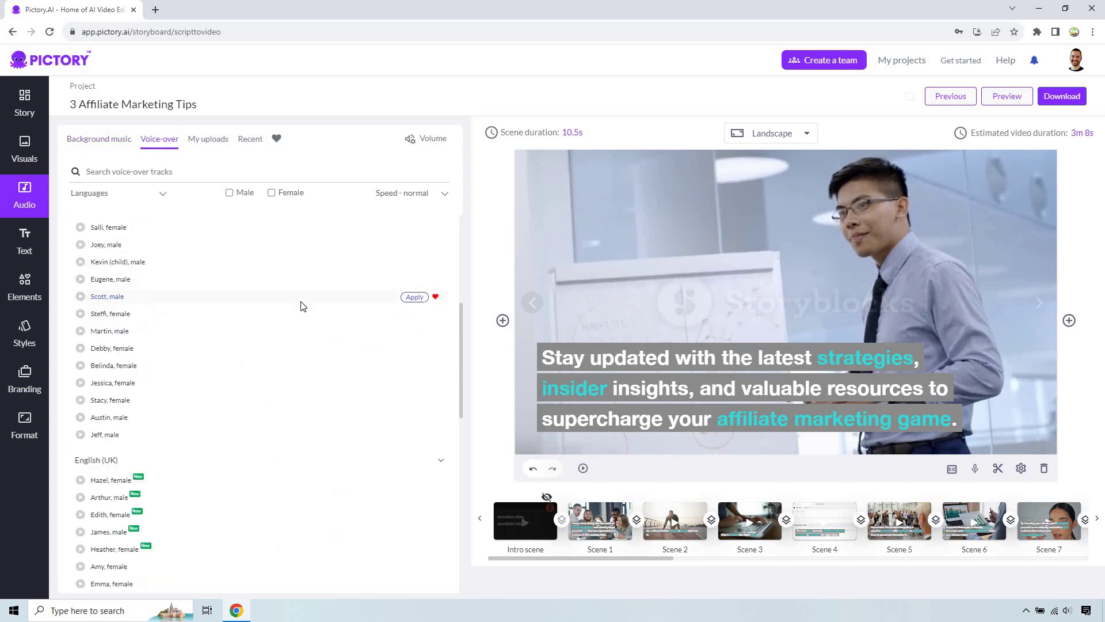
pyautogui.scroll(-7, 304, 306)
pyautogui.scroll(-3, 304, 305)
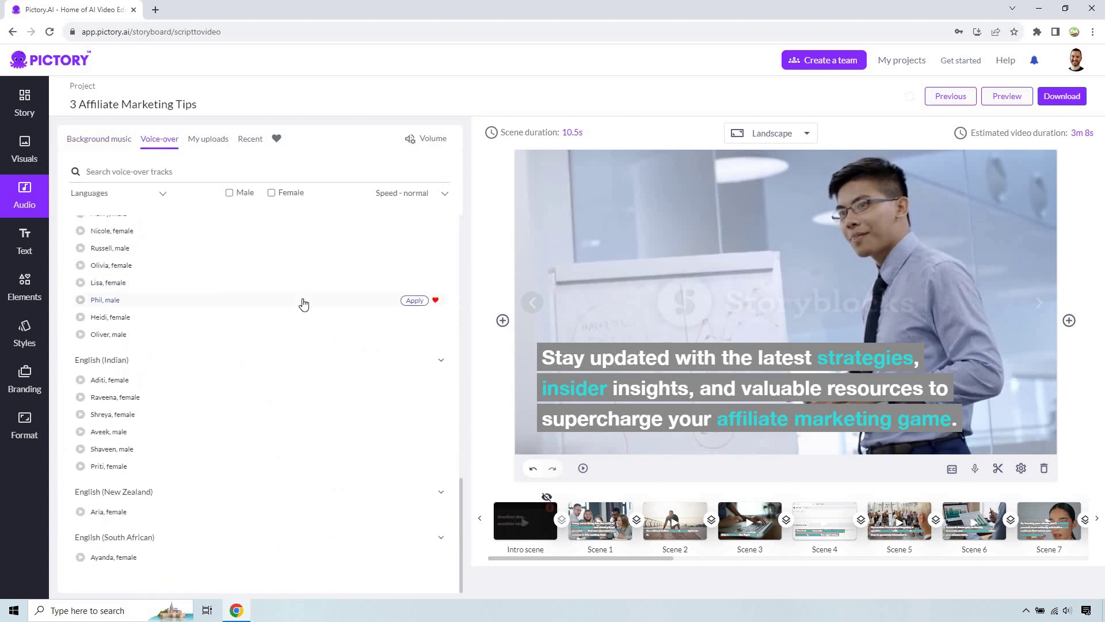
pyautogui.scroll(15, 267, 510)
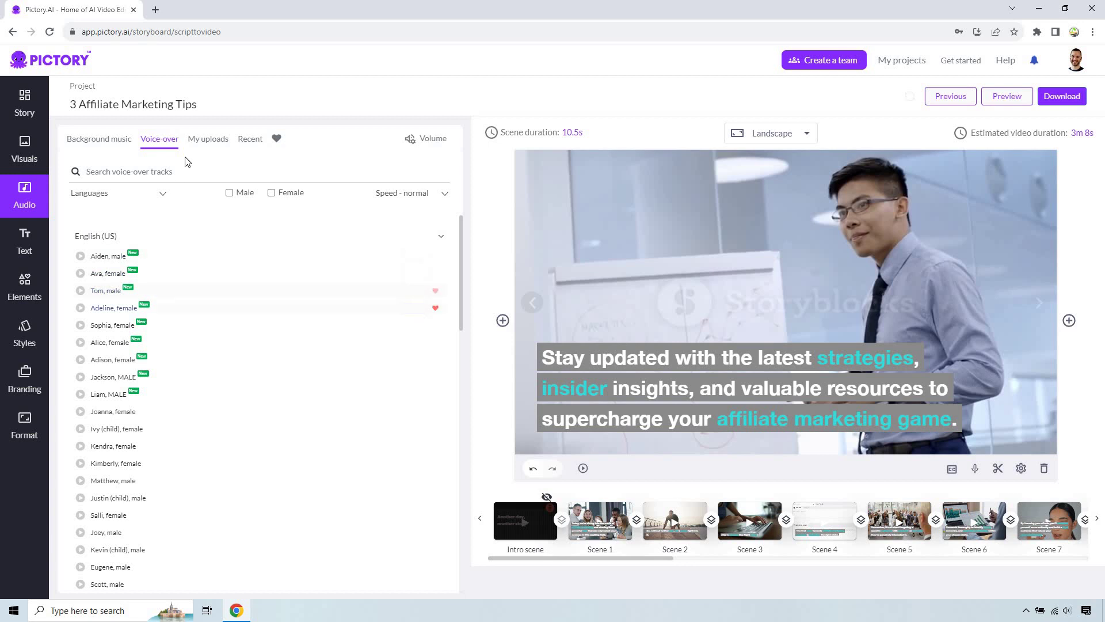
pyautogui.click(196, 141)
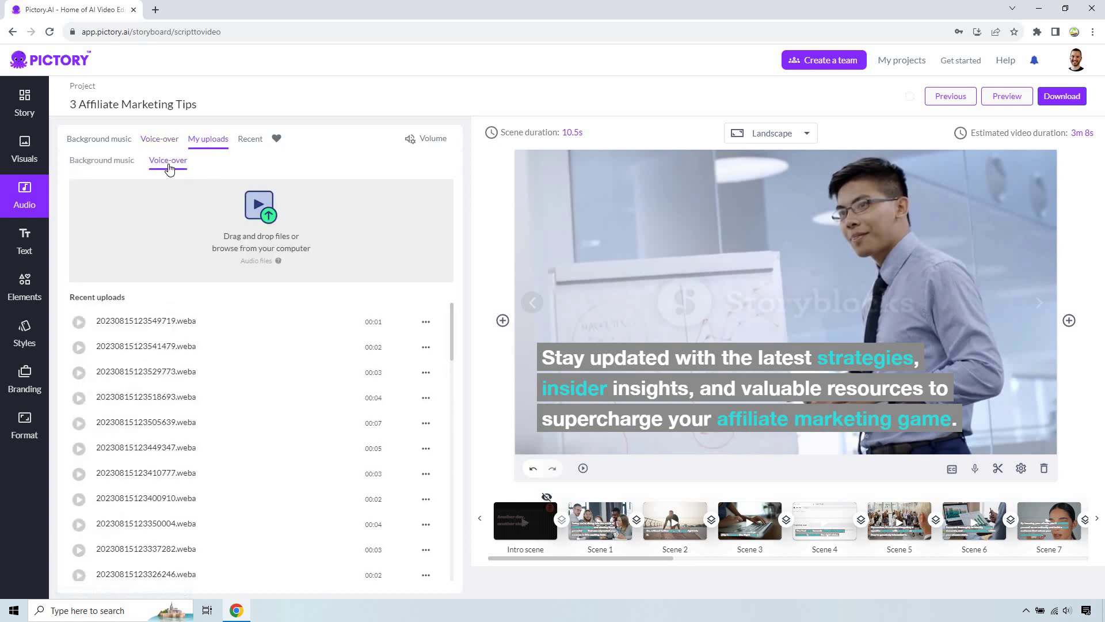
pyautogui.click(148, 142)
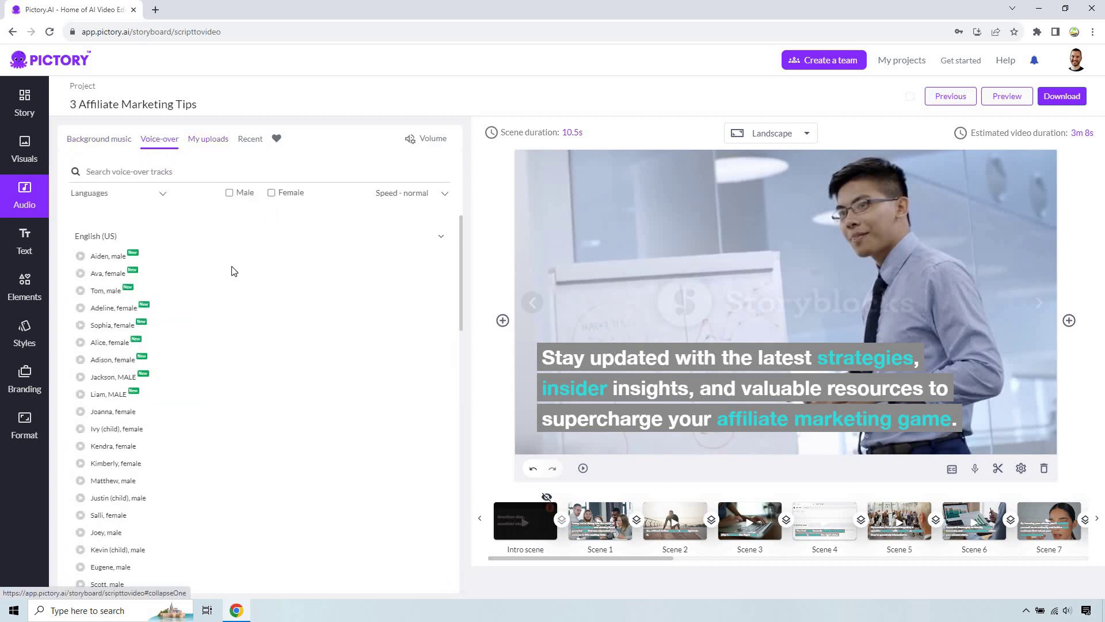
pyautogui.moveTo(410, 260)
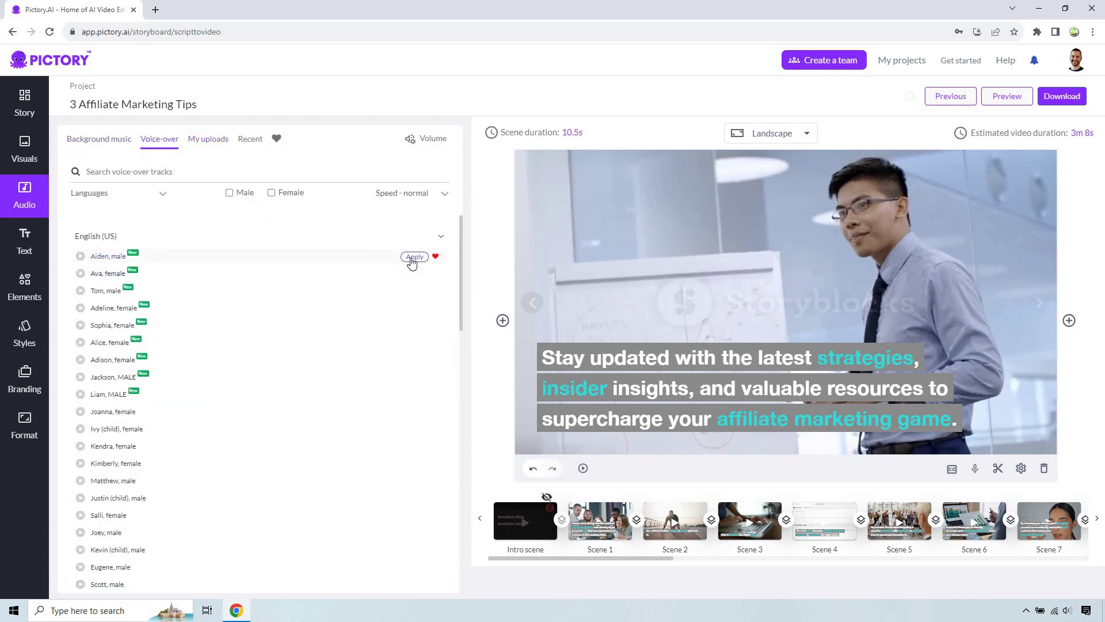
pyautogui.click(412, 259)
# Step: Record a 6-second voice-over for Scene 1 and attach it, then move to Scene 2
pyautogui.click(595, 510)
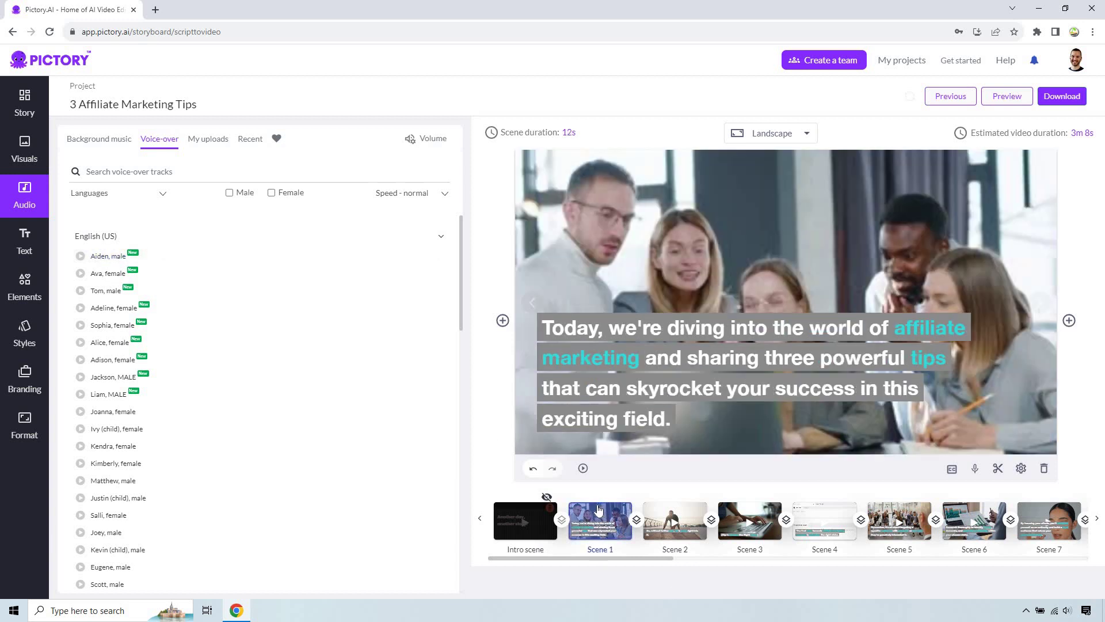
pyautogui.click(975, 470)
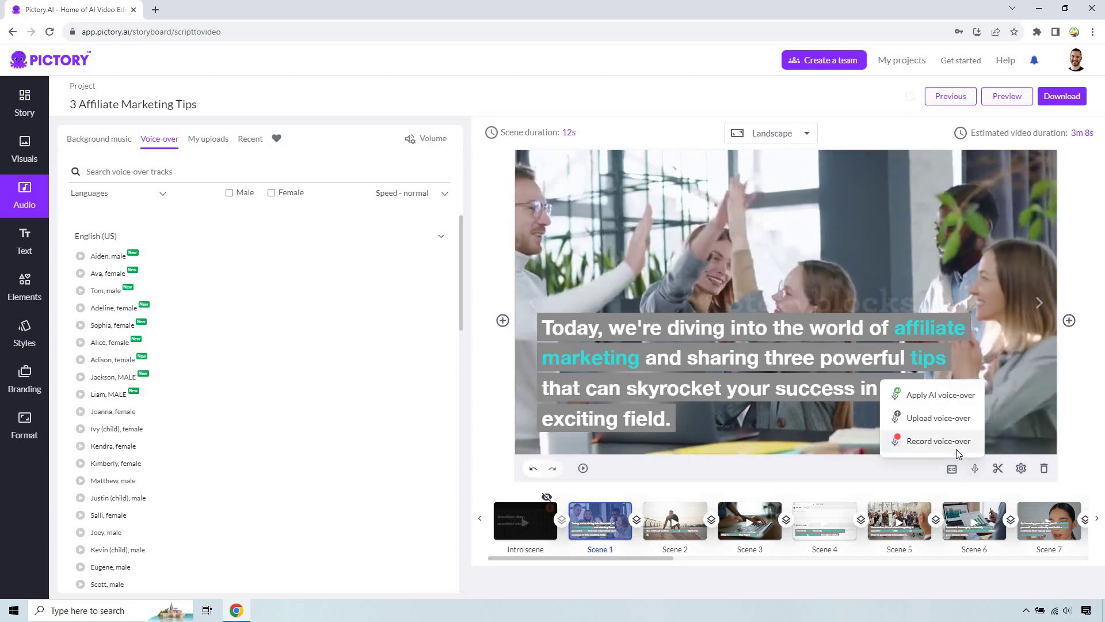
pyautogui.click(955, 449)
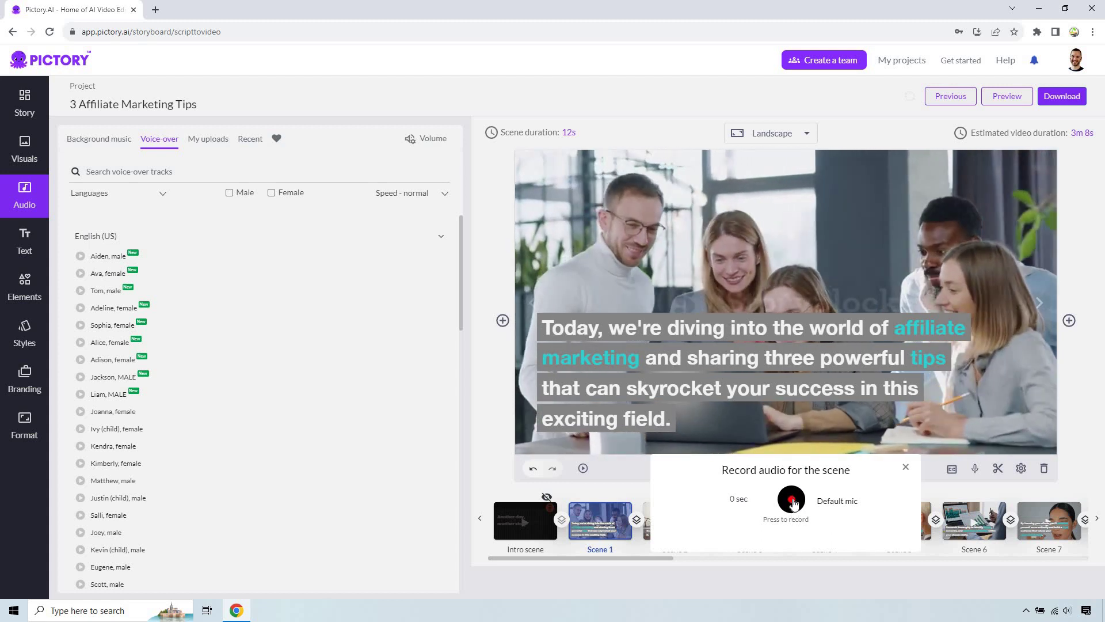
pyautogui.click(791, 500)
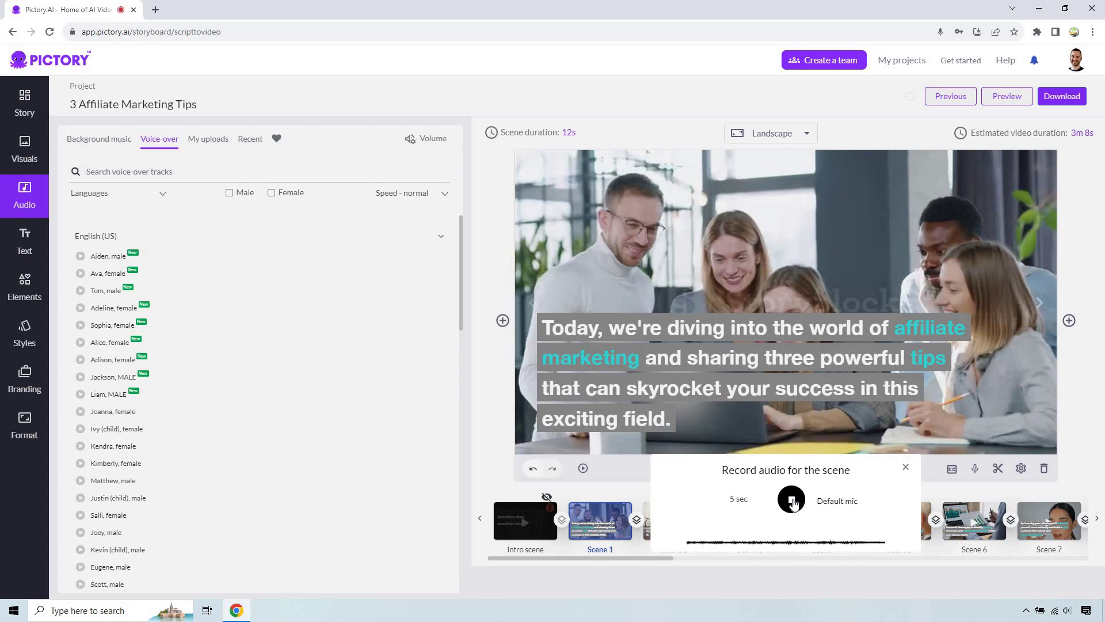
pyautogui.click(792, 500)
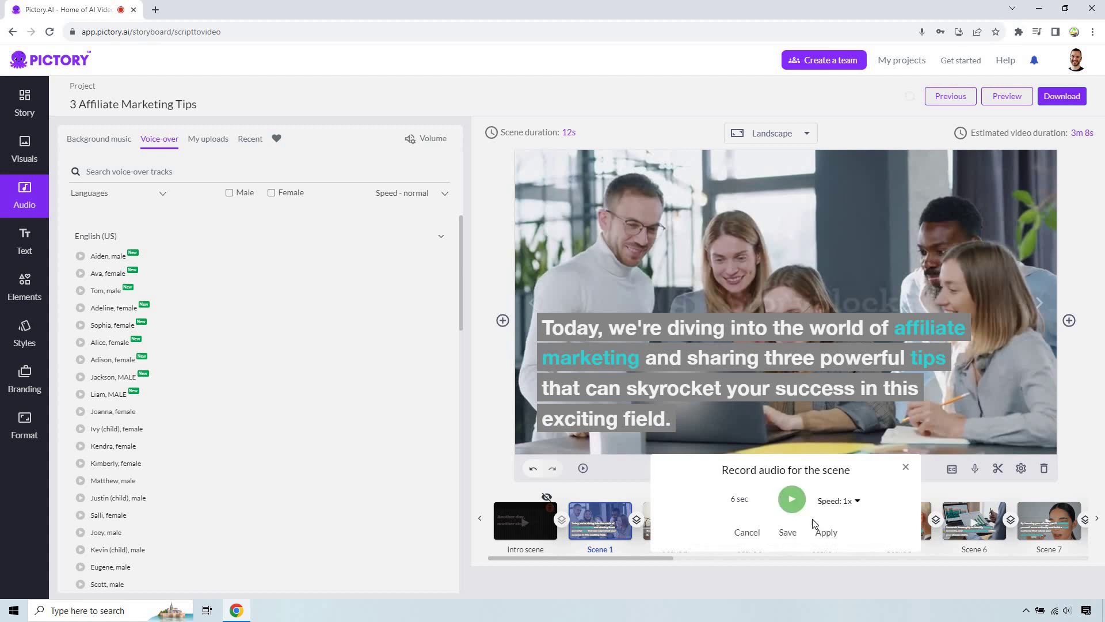
pyautogui.click(827, 532)
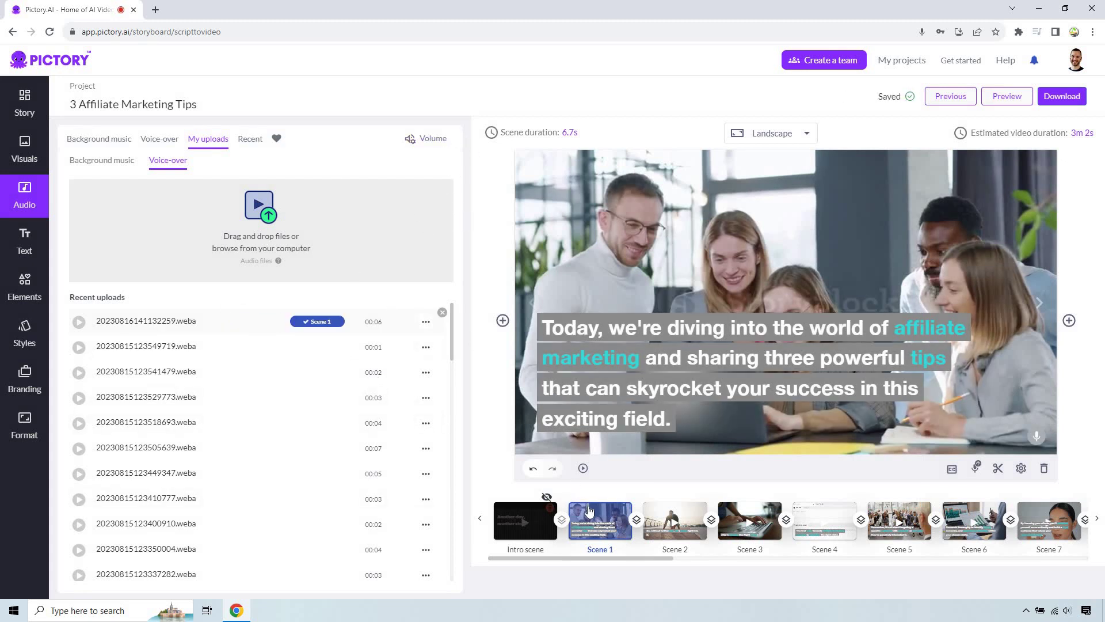
pyautogui.click(975, 467)
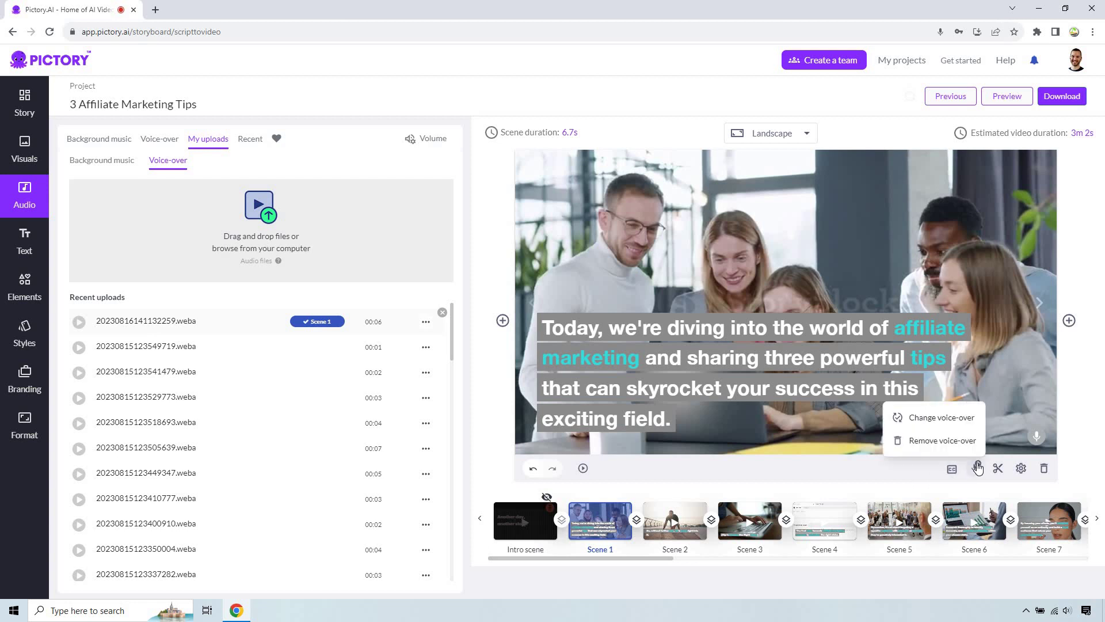
pyautogui.click(683, 433)
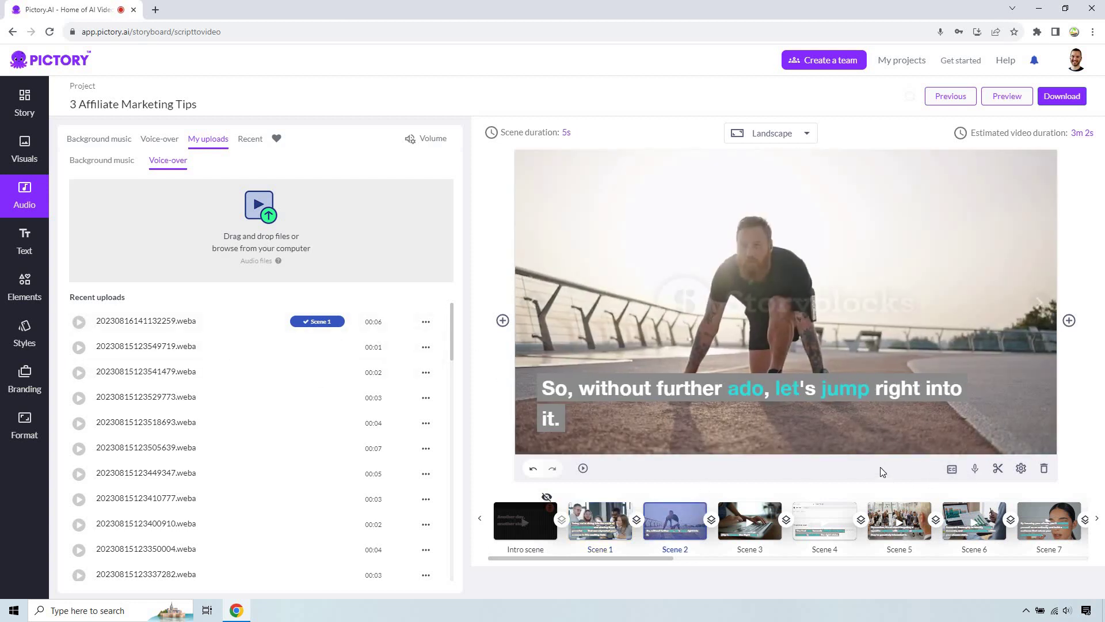
# Step: Record a 2-second narration for Scene 2 with the voice recorder and apply it
pyautogui.click(973, 470)
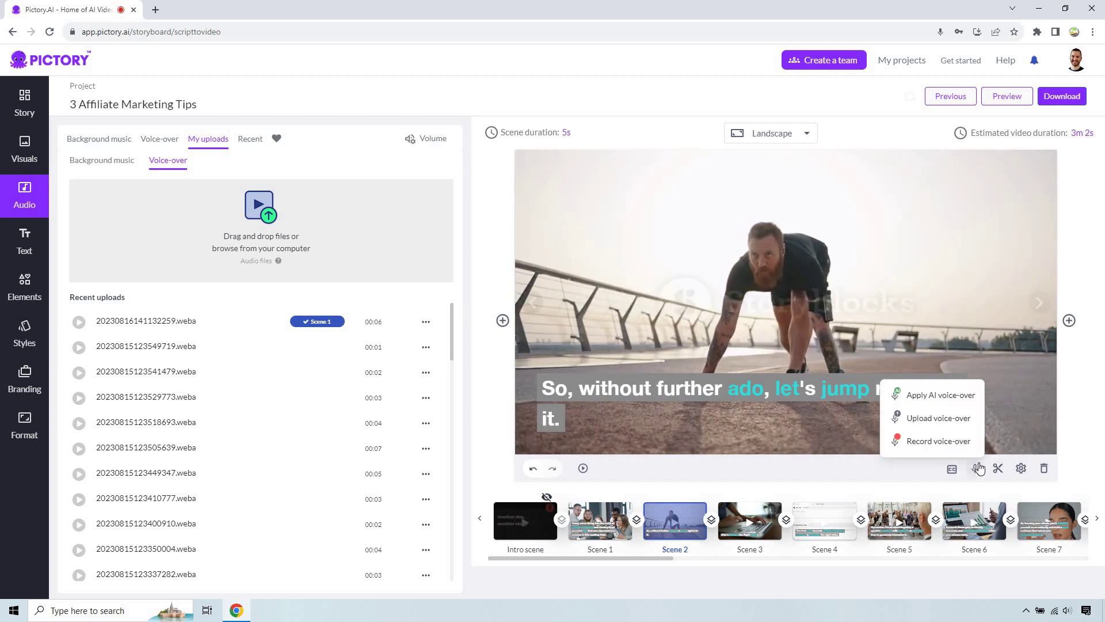
pyautogui.click(970, 447)
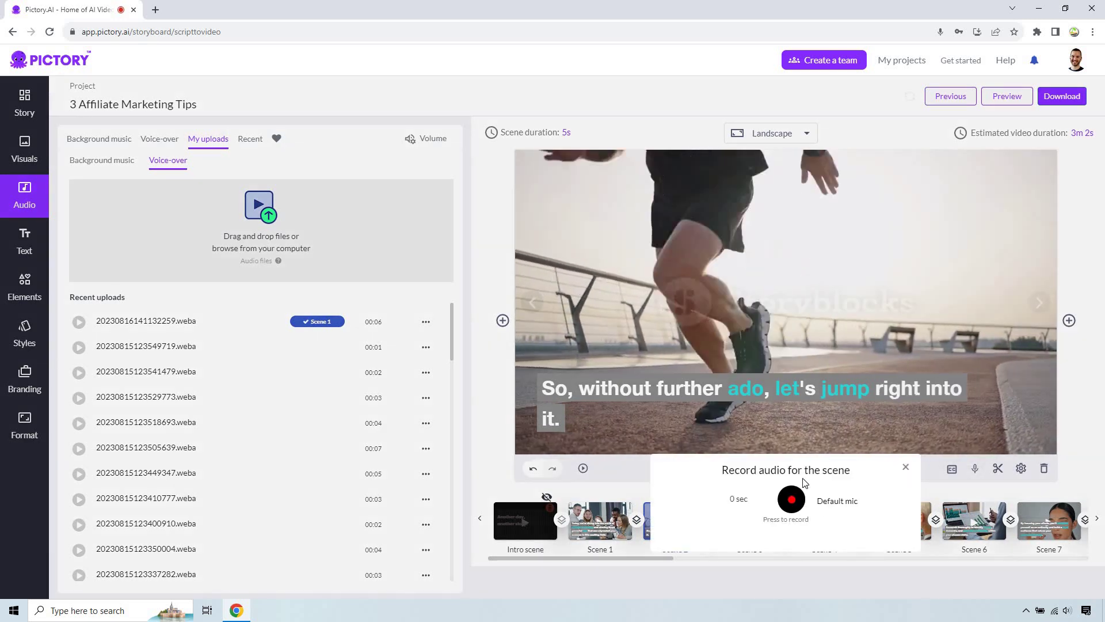
pyautogui.click(791, 501)
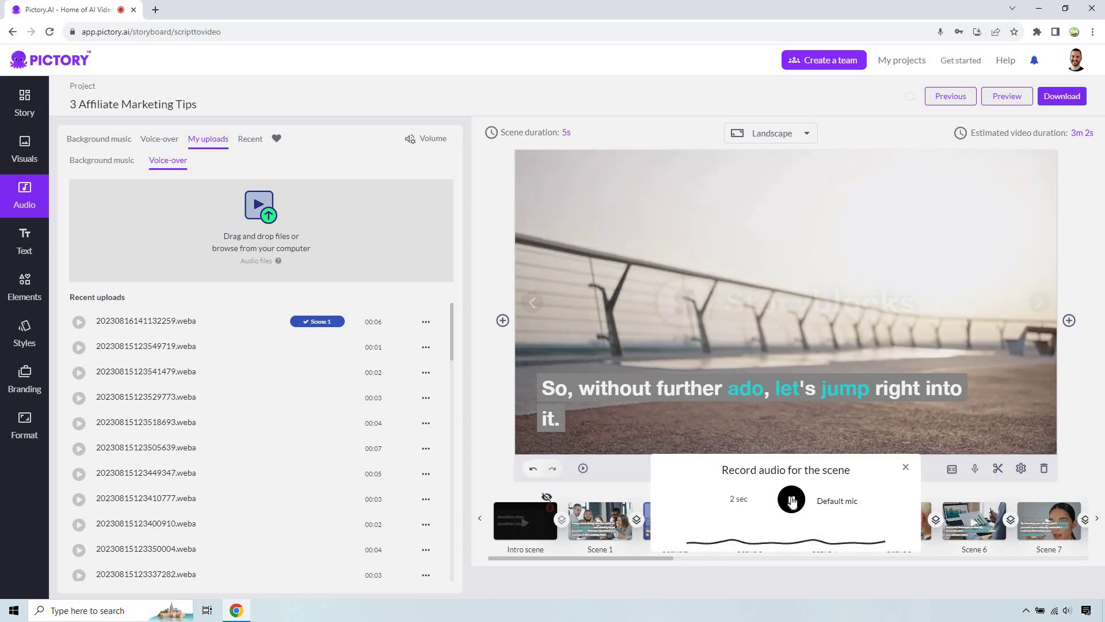
pyautogui.click(791, 501)
pyautogui.click(833, 537)
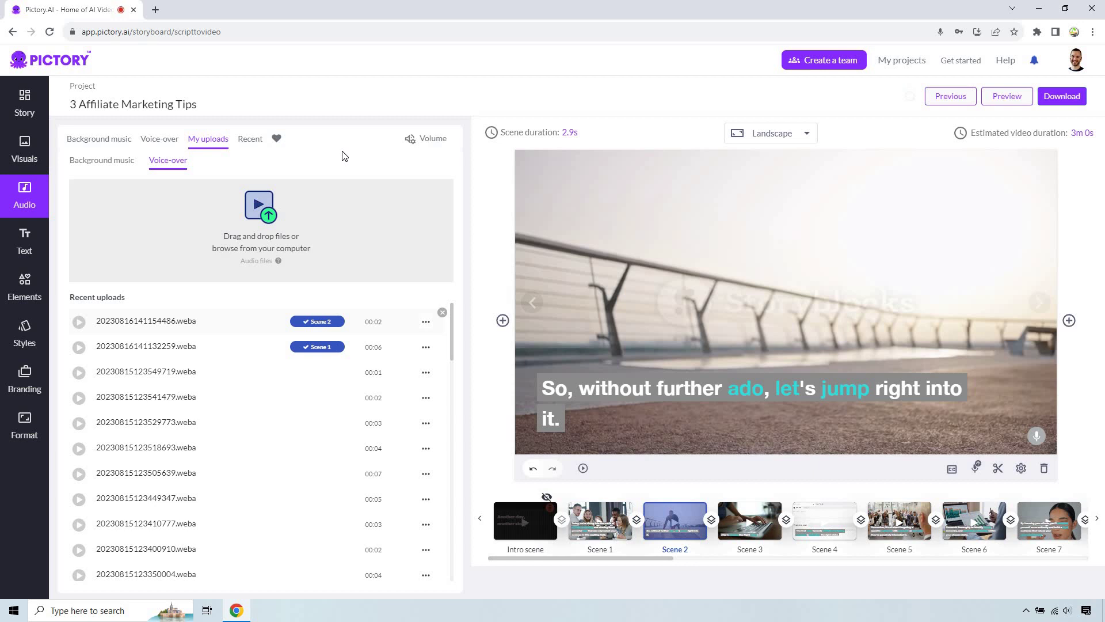
# Step: Add a heading to Scene 2, then delete it so the scene has no heading
pyautogui.click(30, 238)
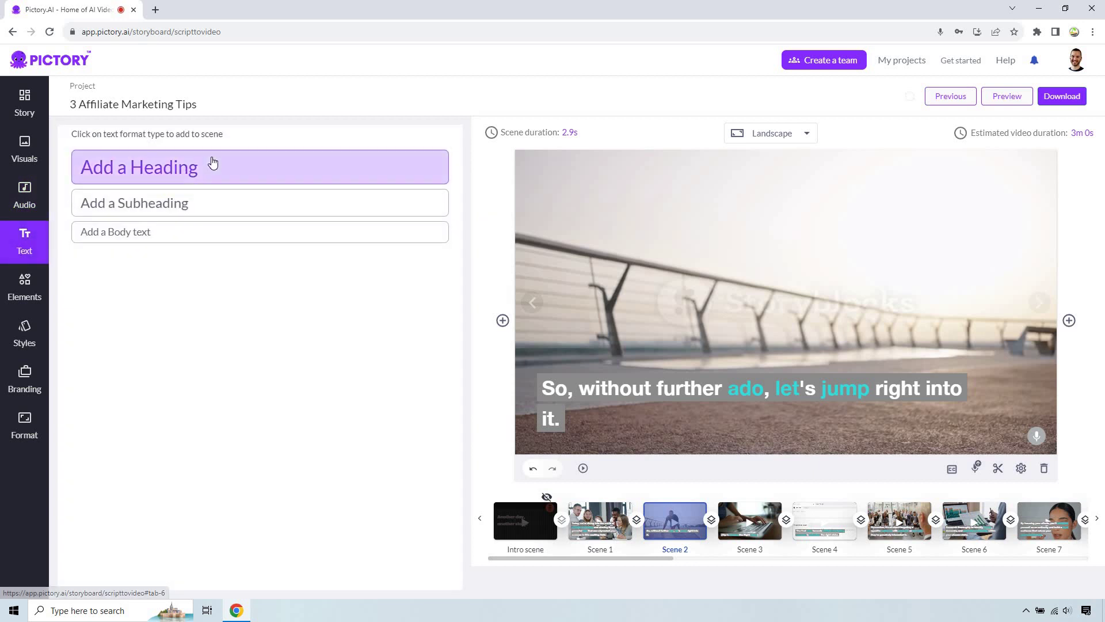
pyautogui.click(211, 163)
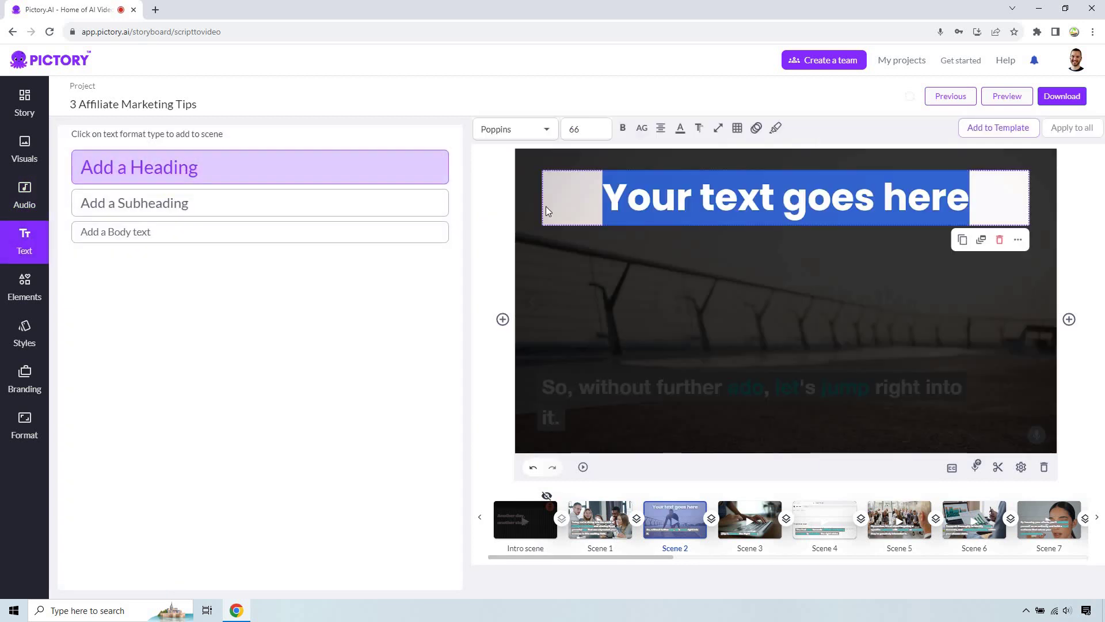
pyautogui.click(1001, 241)
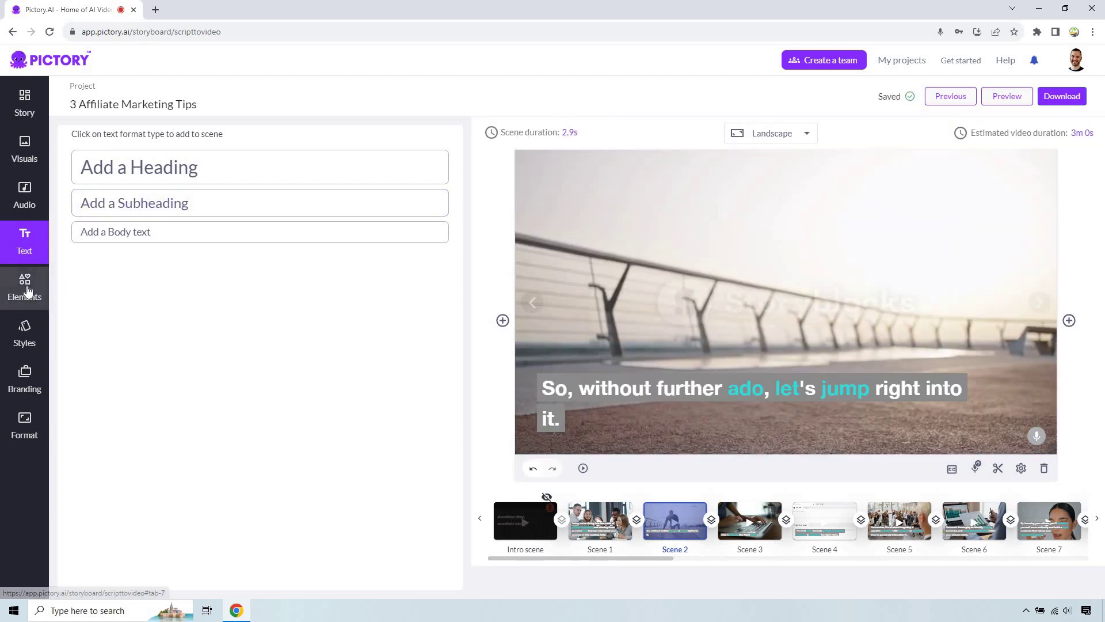
# Step: Browse the Elements library's GIFs, then show its Stickers collection
pyautogui.click(30, 292)
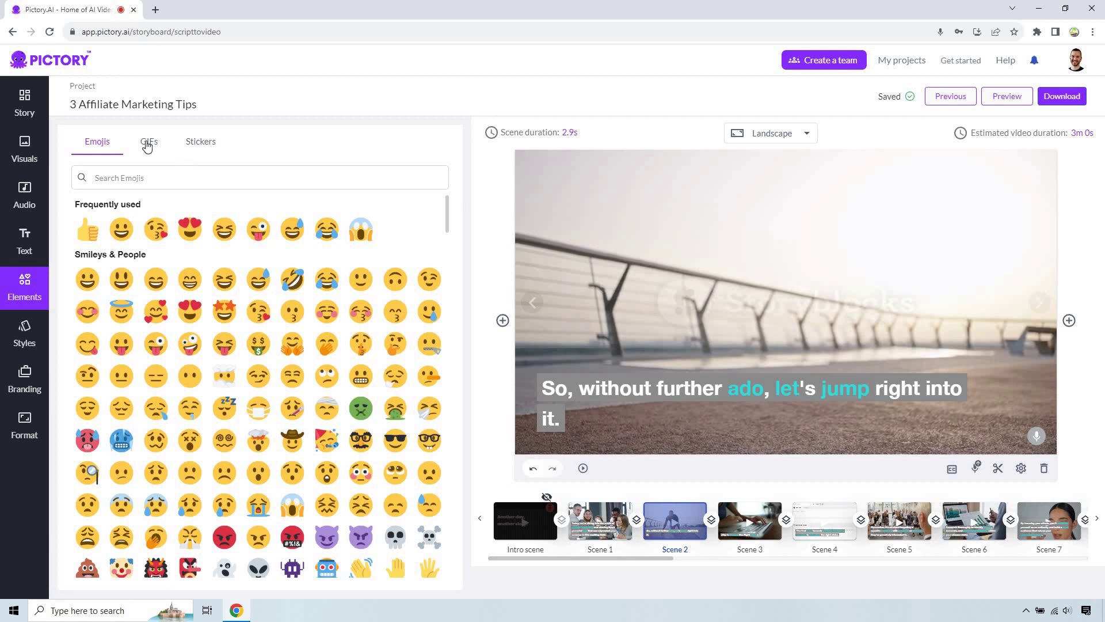
pyautogui.click(149, 142)
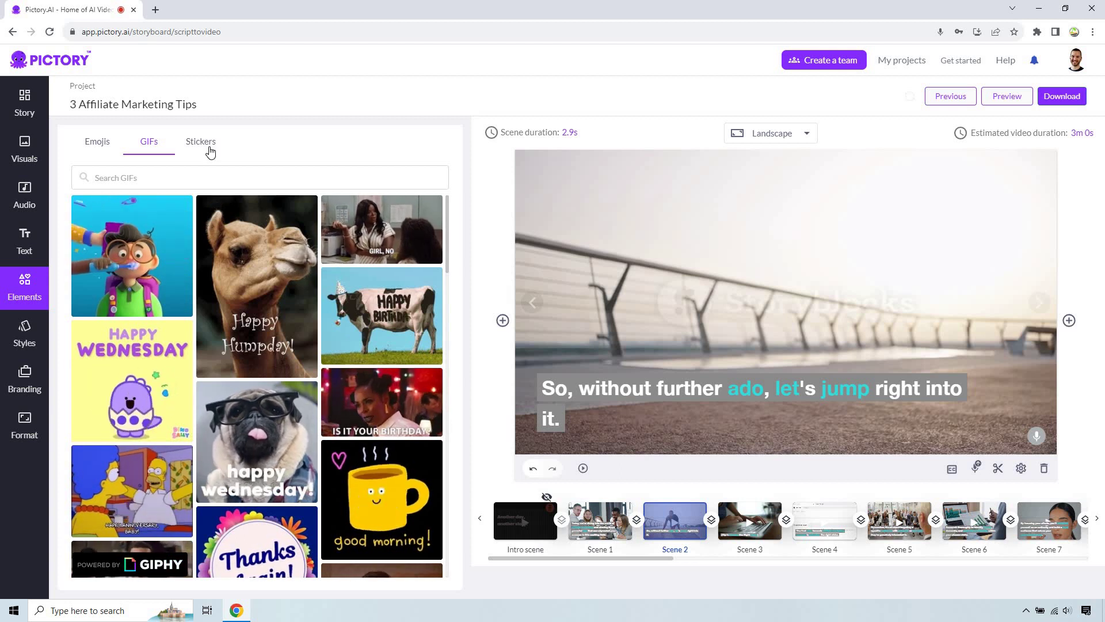
pyautogui.click(210, 150)
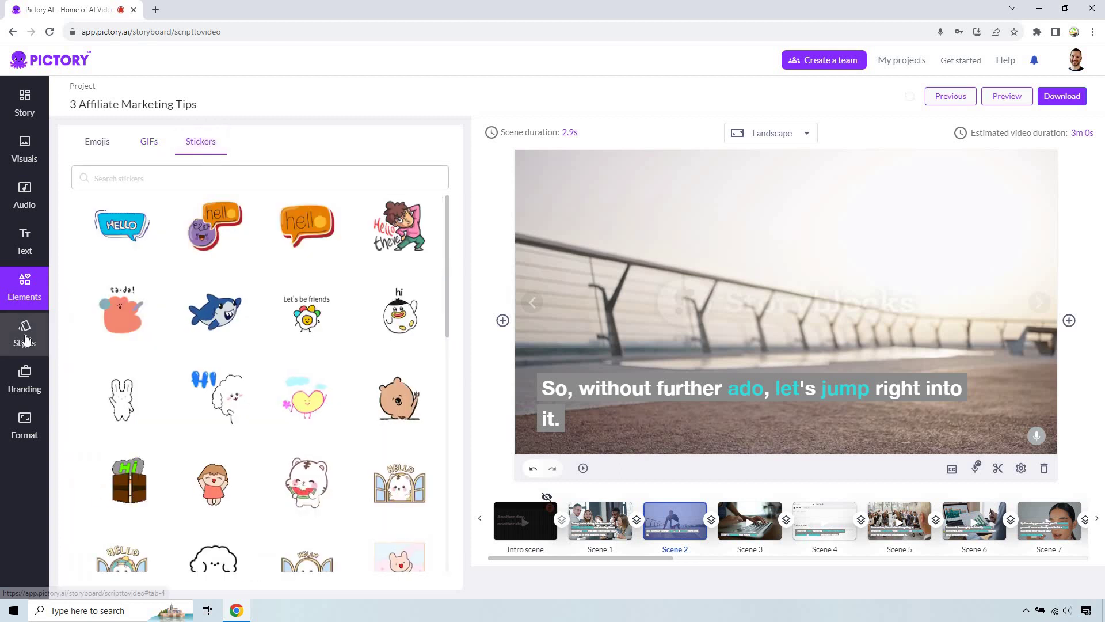
# Step: Go from Styles to Branding and show the Scene tab's logo upload area
pyautogui.click(25, 338)
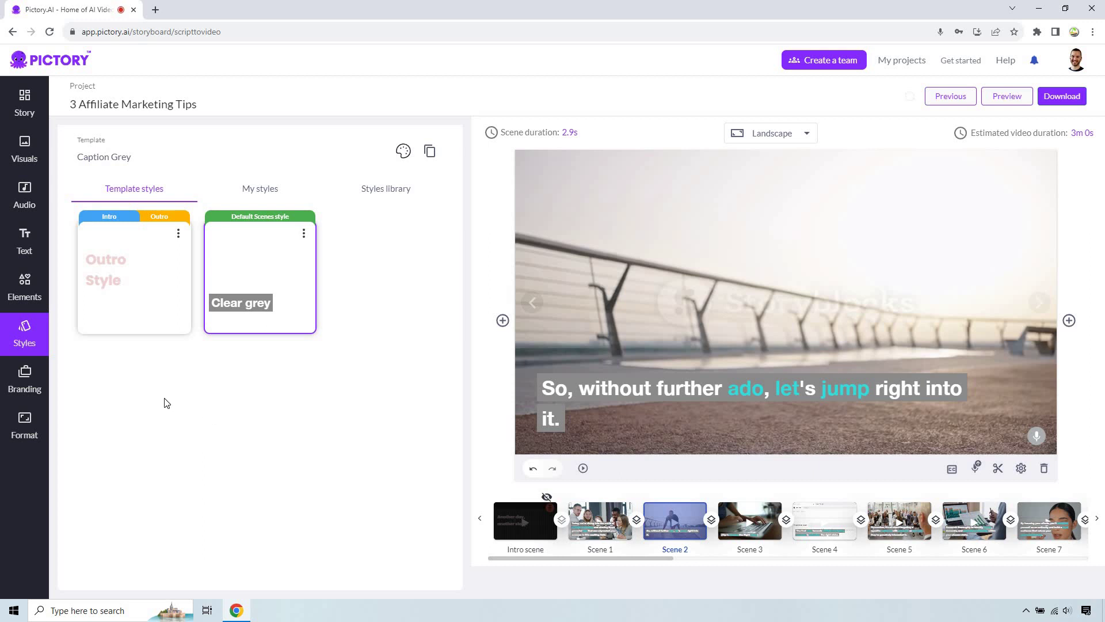
pyautogui.click(26, 374)
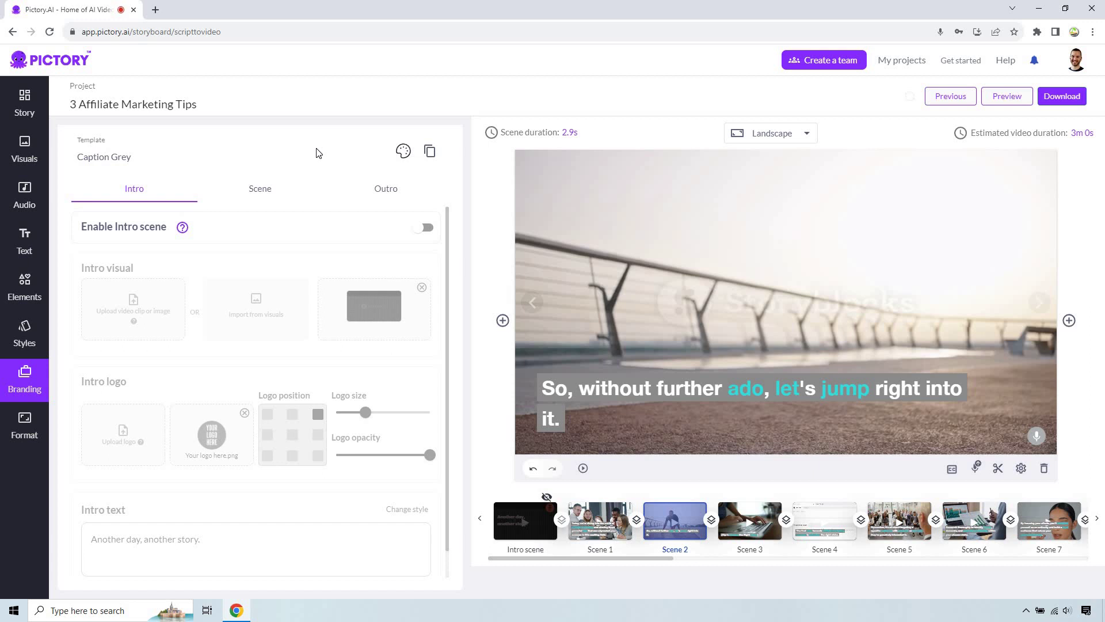
pyautogui.click(260, 190)
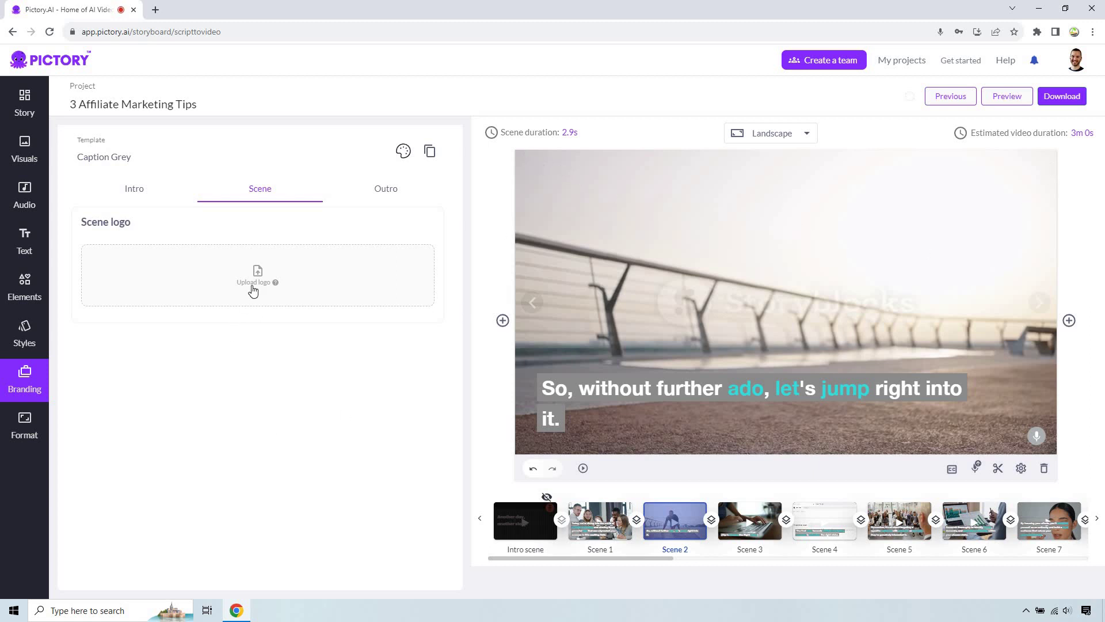
# Step: Upload logo trans.png as the scene logo at minimum size and about 75% opacity
pyautogui.click(251, 287)
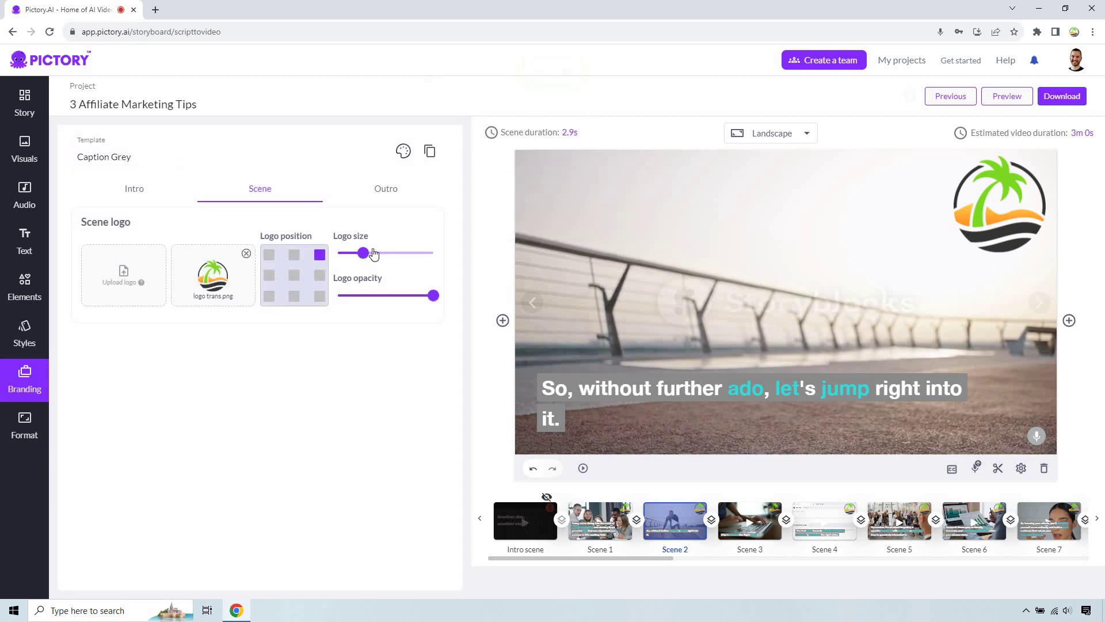
pyautogui.moveTo(368, 254); pyautogui.dragTo(341, 255)
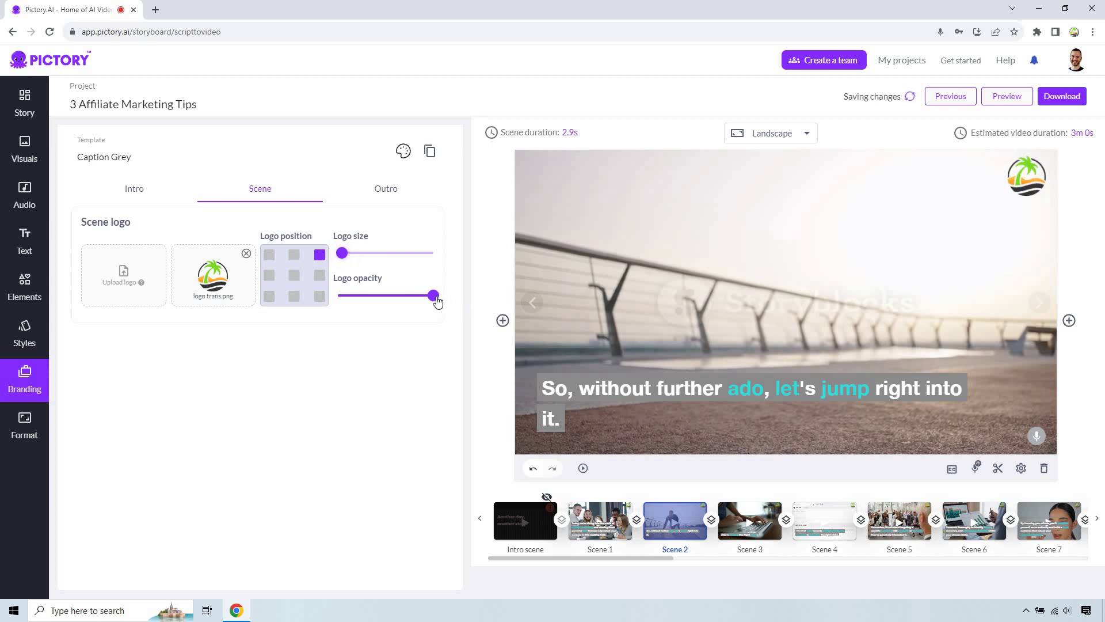
pyautogui.moveTo(434, 295); pyautogui.dragTo(296, 294)
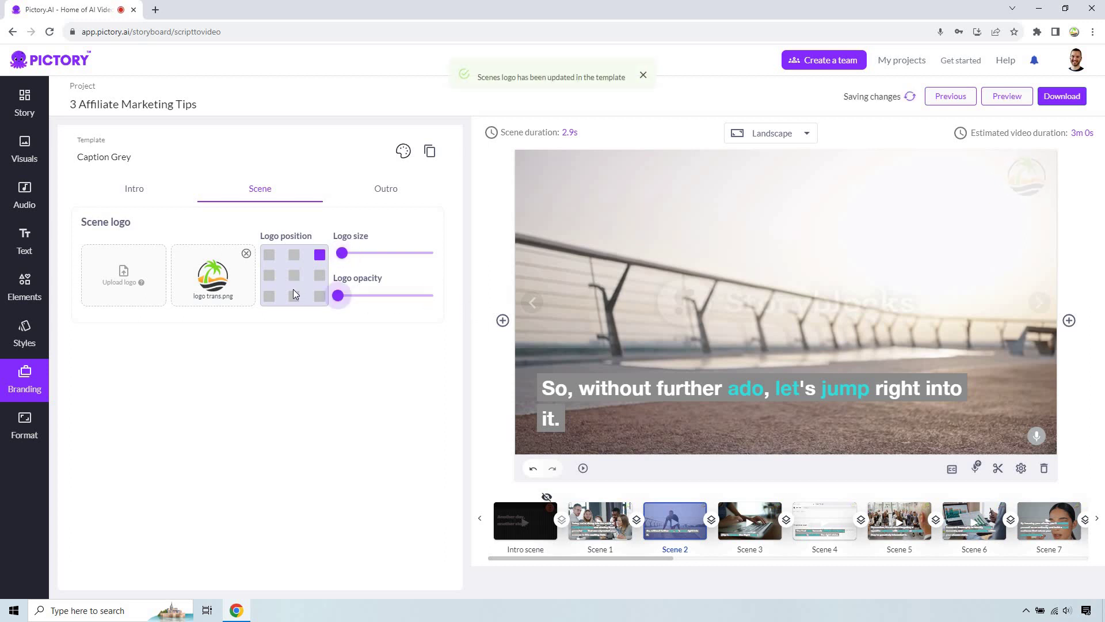
pyautogui.moveTo(368, 297); pyautogui.dragTo(406, 303)
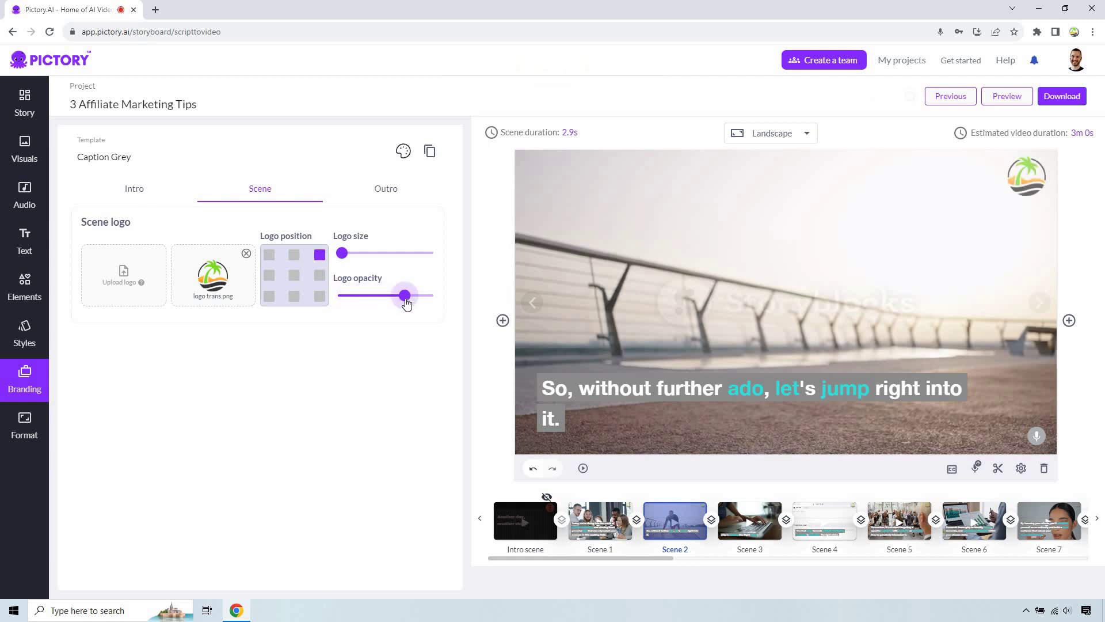
# Step: Try several logo positions, then place the logo in the top-right corner
pyautogui.click(292, 256)
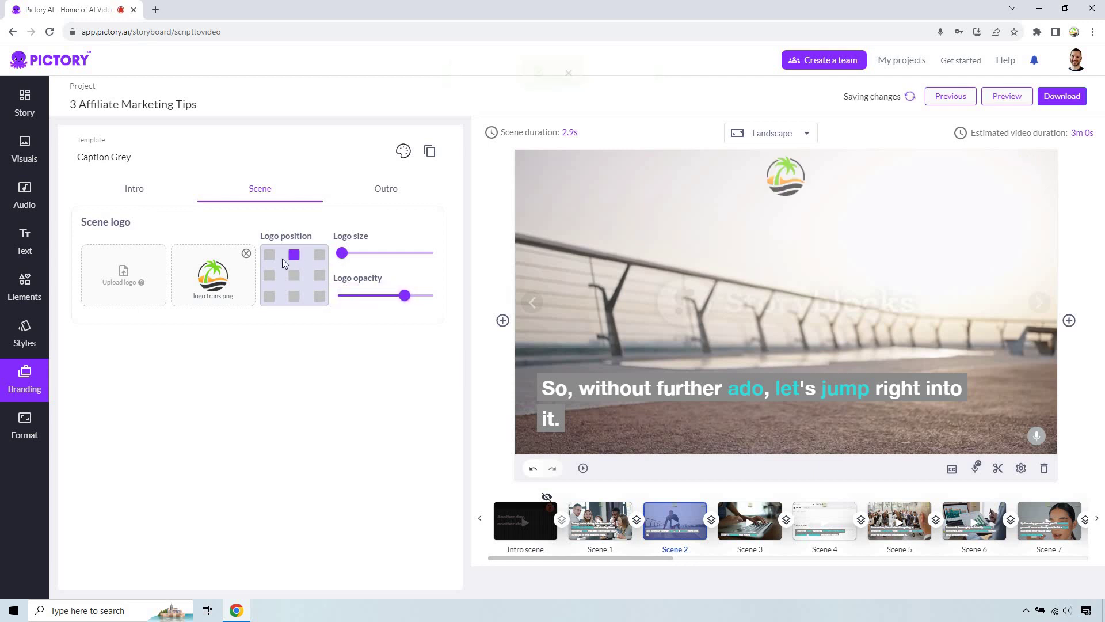
pyautogui.click(269, 255)
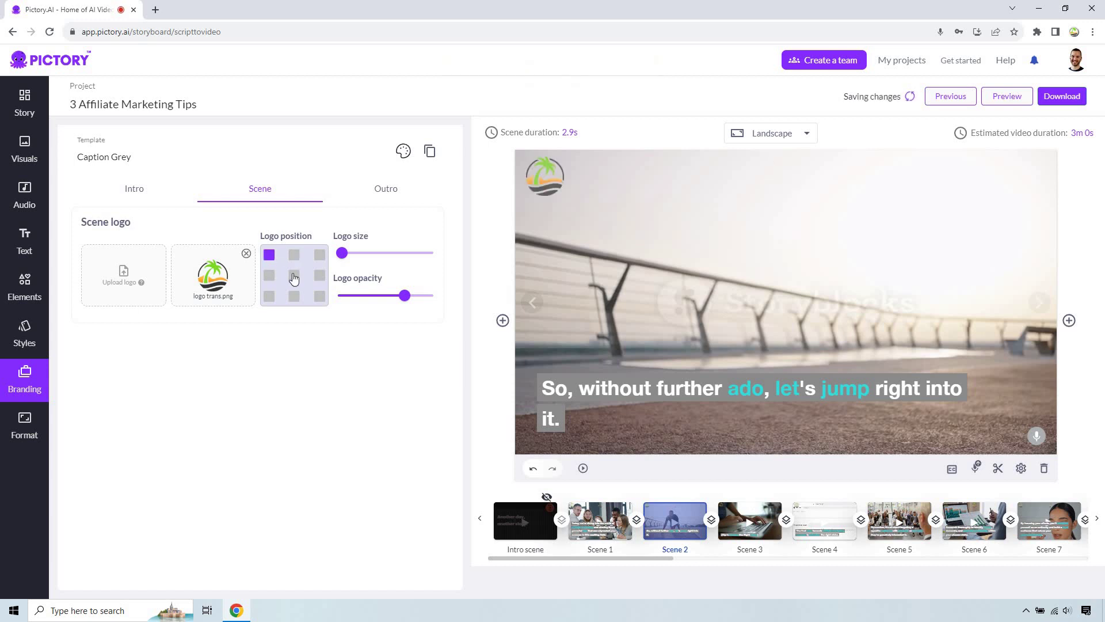
pyautogui.click(293, 277)
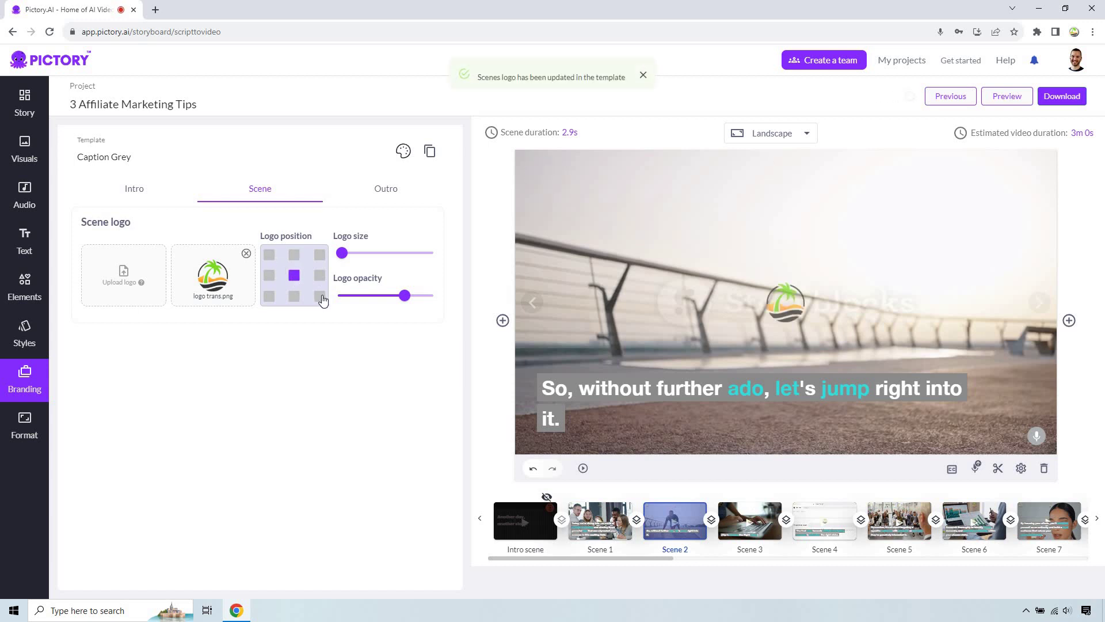
pyautogui.click(321, 296)
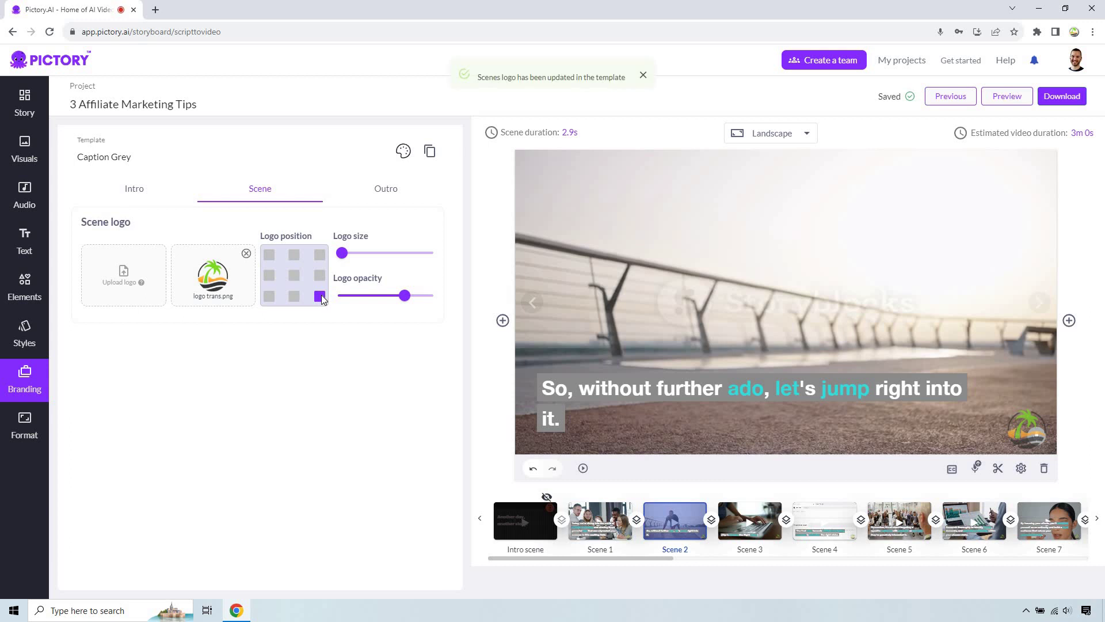
pyautogui.click(320, 255)
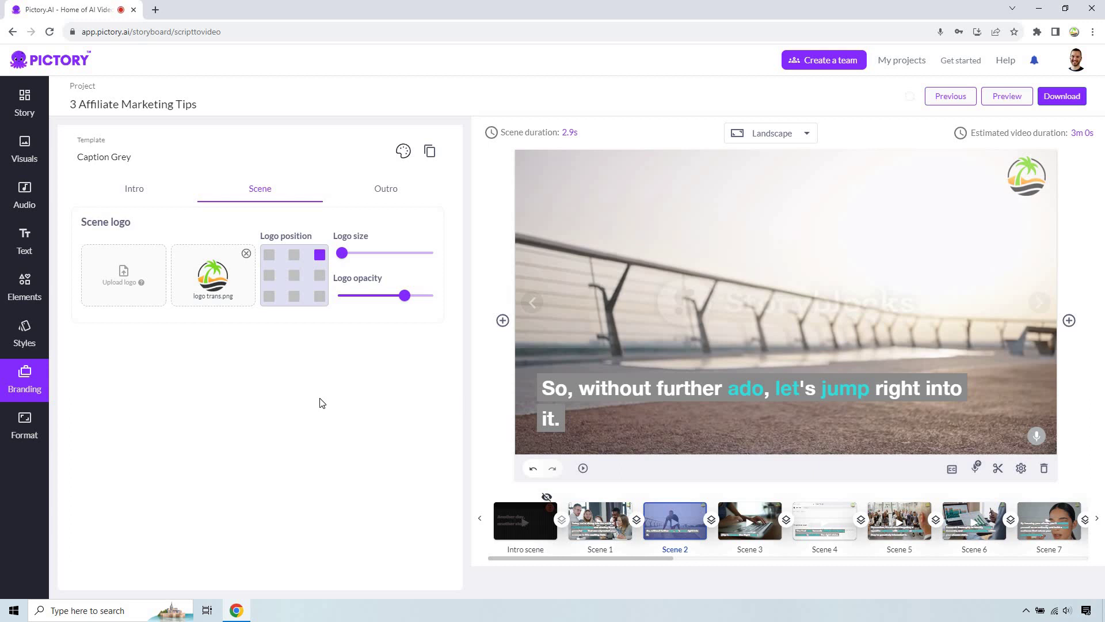
# Step: Show the Format settings (16:9 Landscape, 1080p) and check the Download options without choosing one
pyautogui.click(29, 427)
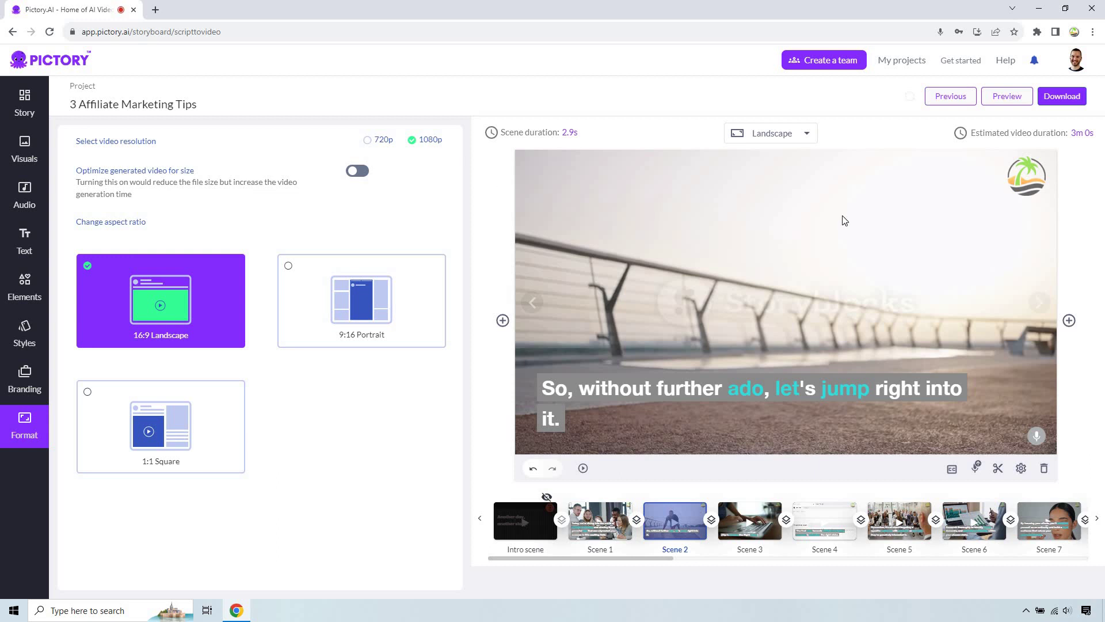
pyautogui.click(1075, 100)
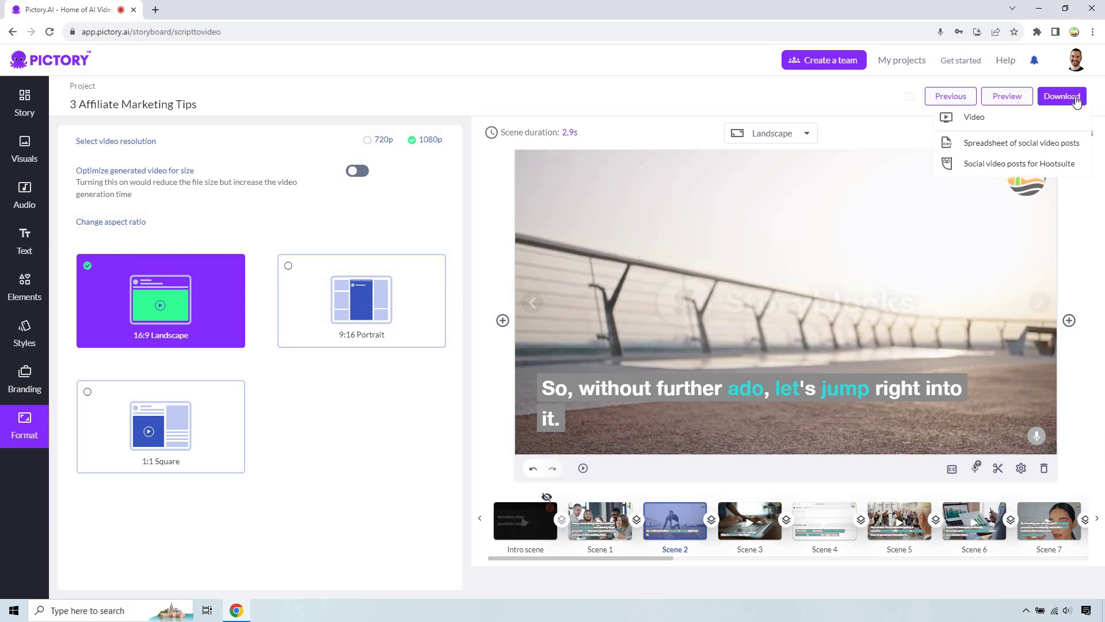
pyautogui.click(616, 69)
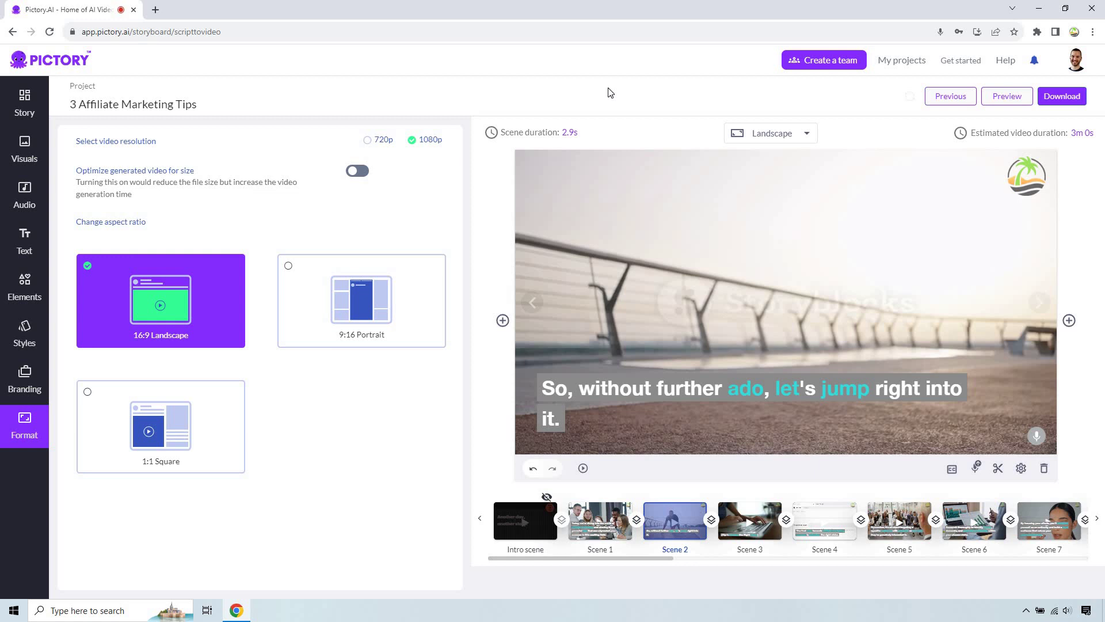